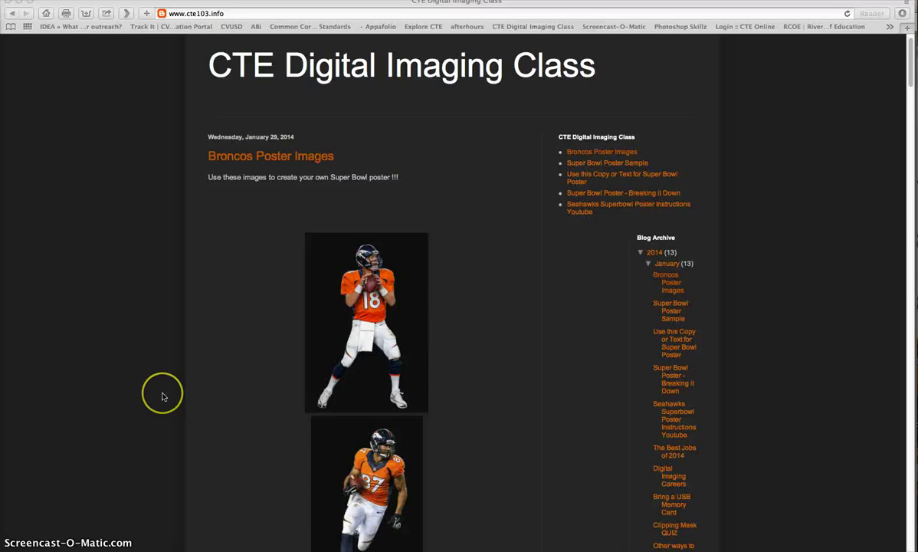
Switch from the Safari class blog to Photoshop.
key("super+Tab")
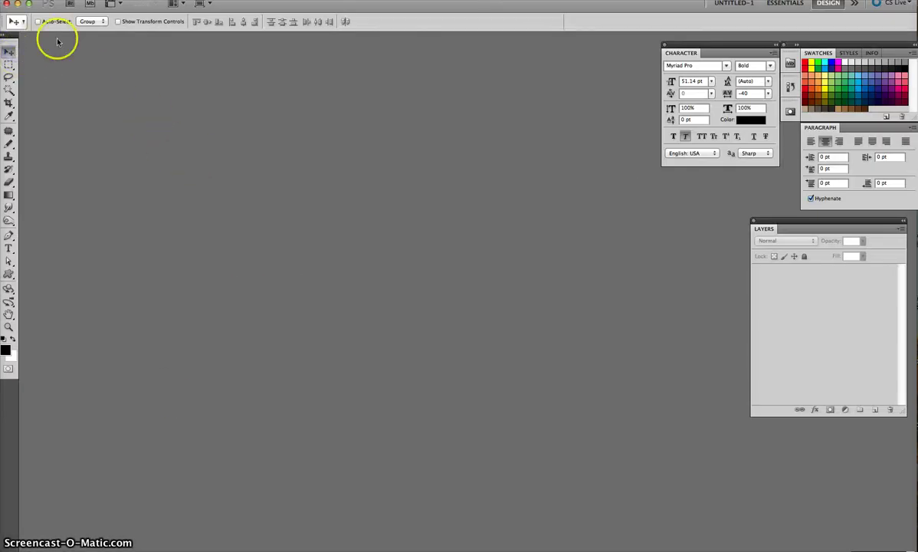
Create Untitled-1 from the U.S. Paper Letter preset, 8.5 × 11 in at 300 pixels/inch.
left_click(88, 0)
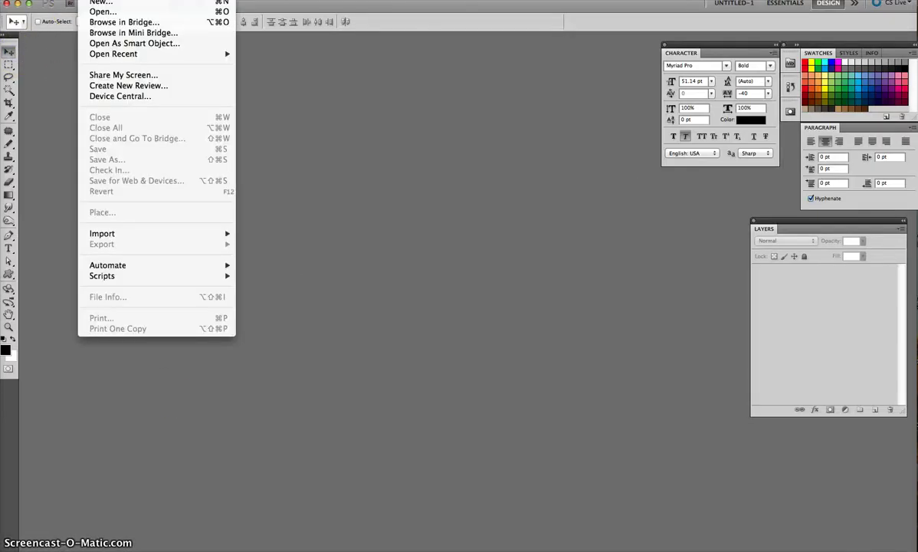
left_click(106, 7)
left_click(340, 124)
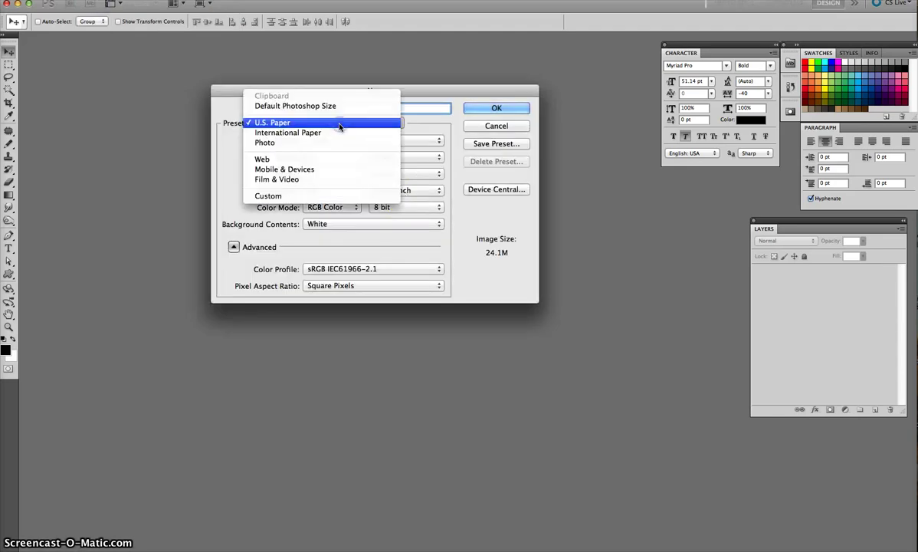
left_click(340, 124)
left_click(267, 157)
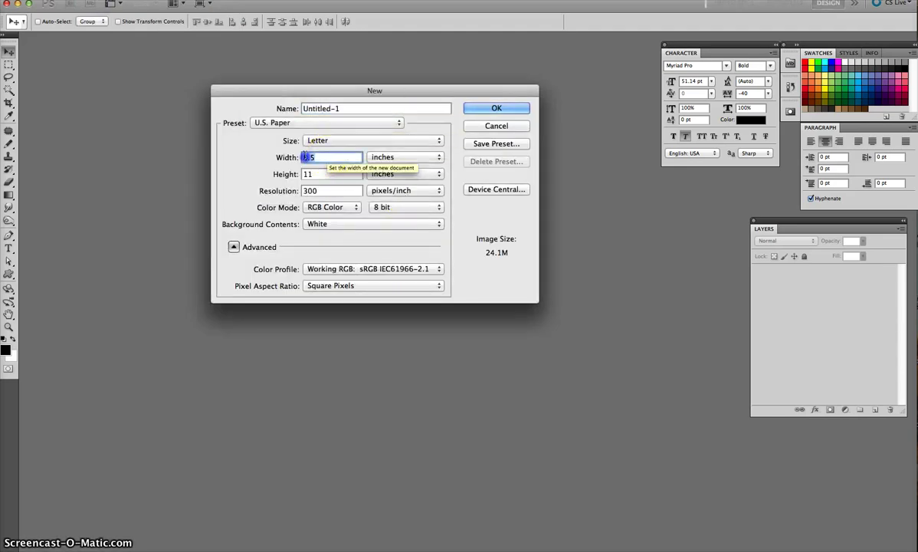
left_click(265, 190)
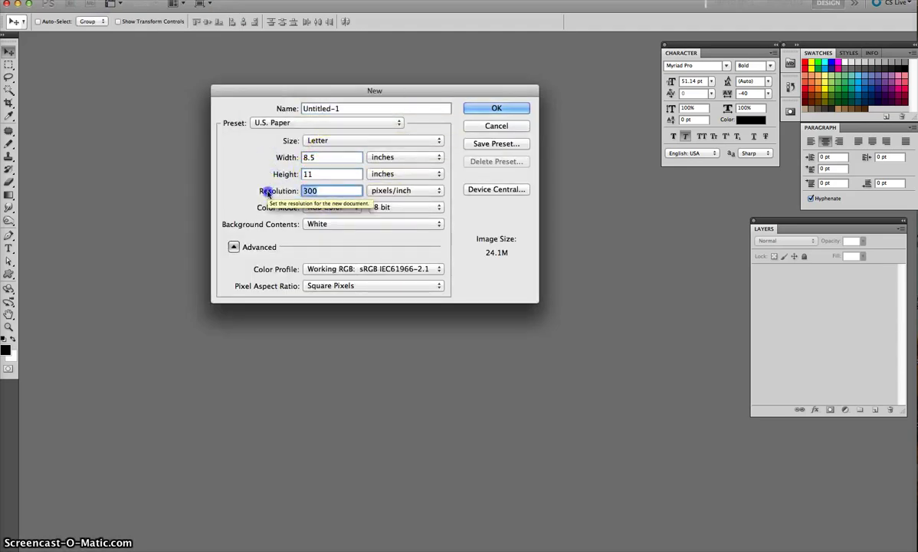
left_click(471, 111)
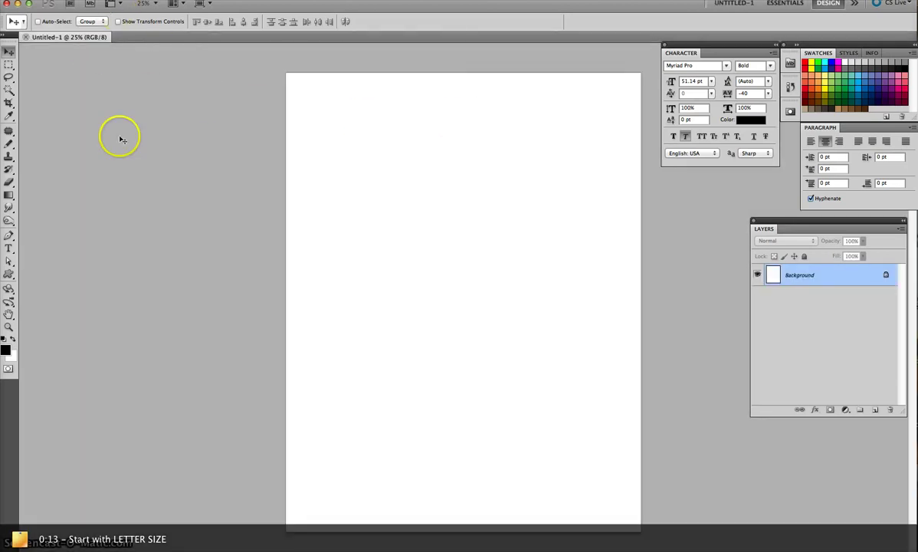
key("super+Tab")
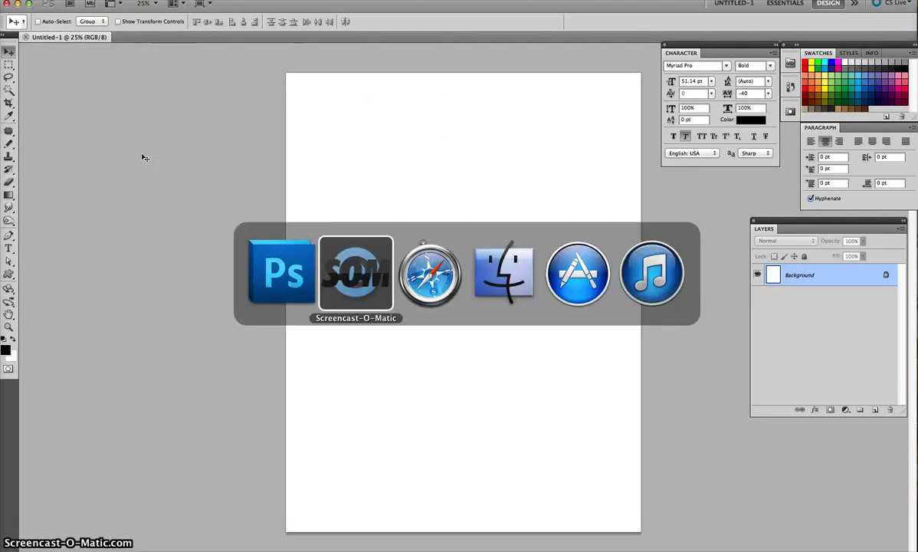
Open the blog slideshow and save the first player image, Broncos1.png, to Downloads.
key("super+Tab")
left_click(381, 283)
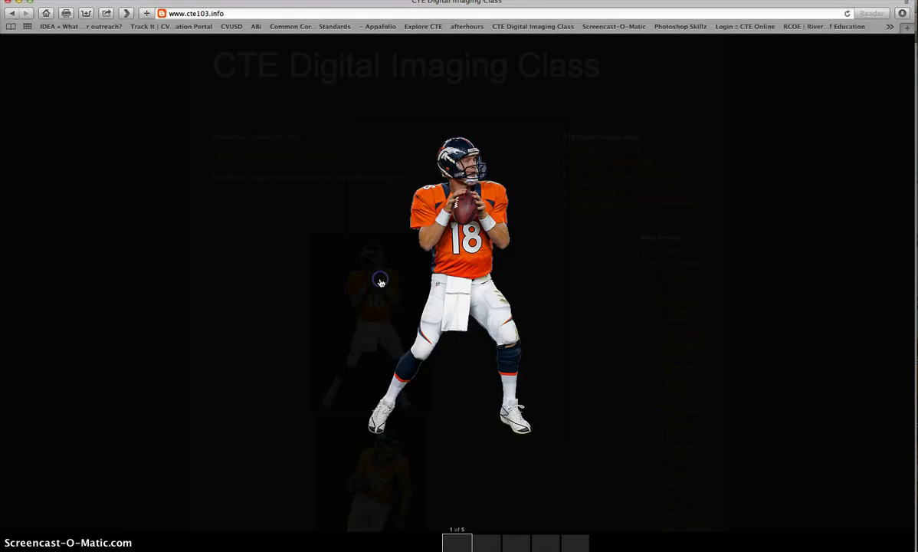
left_click(451, 237)
right_click(452, 237)
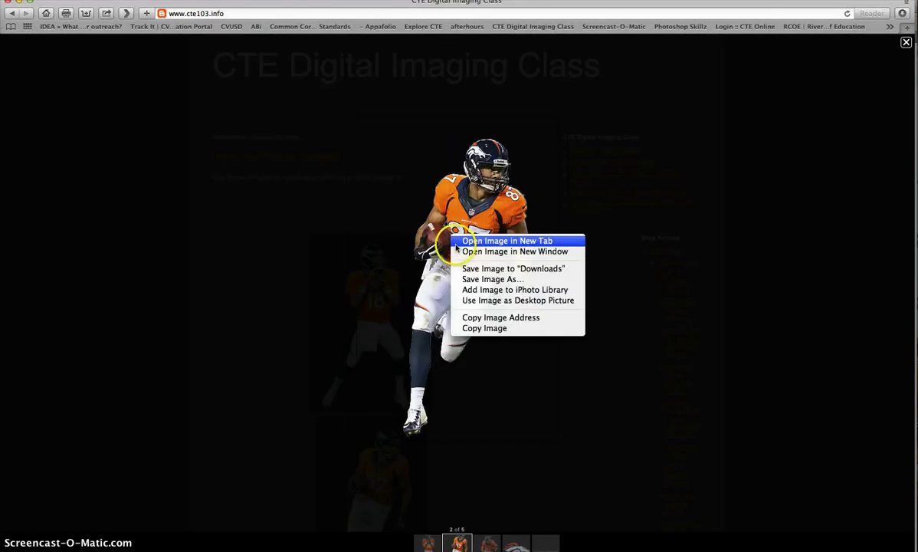
left_click(458, 252)
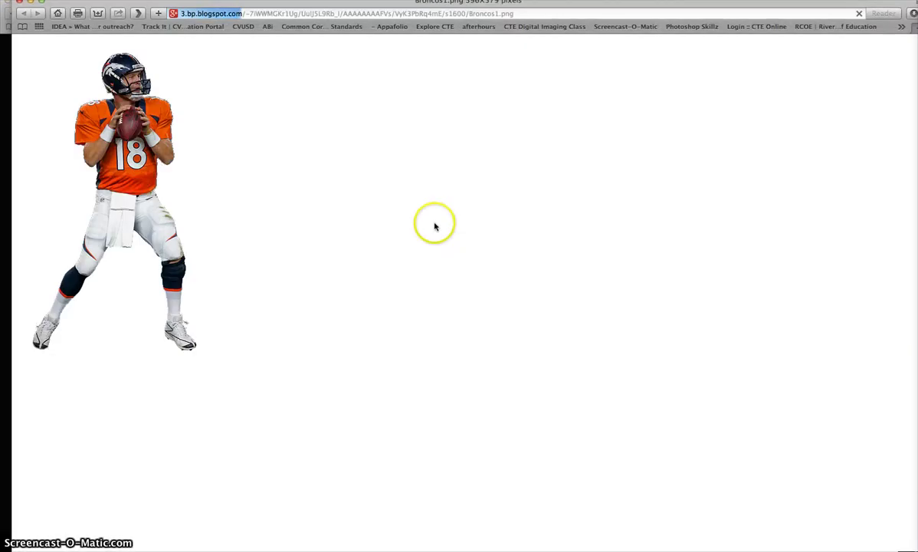
right_click(148, 115)
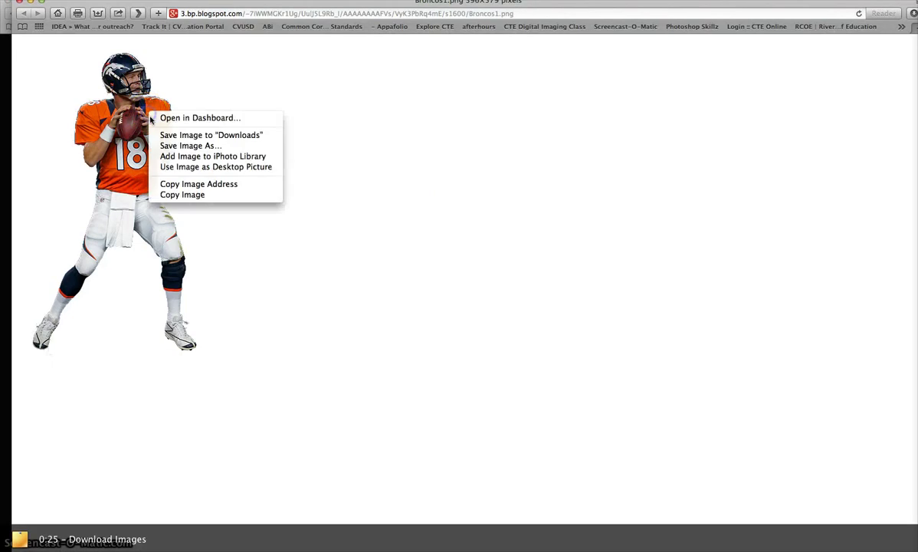
left_click(150, 126)
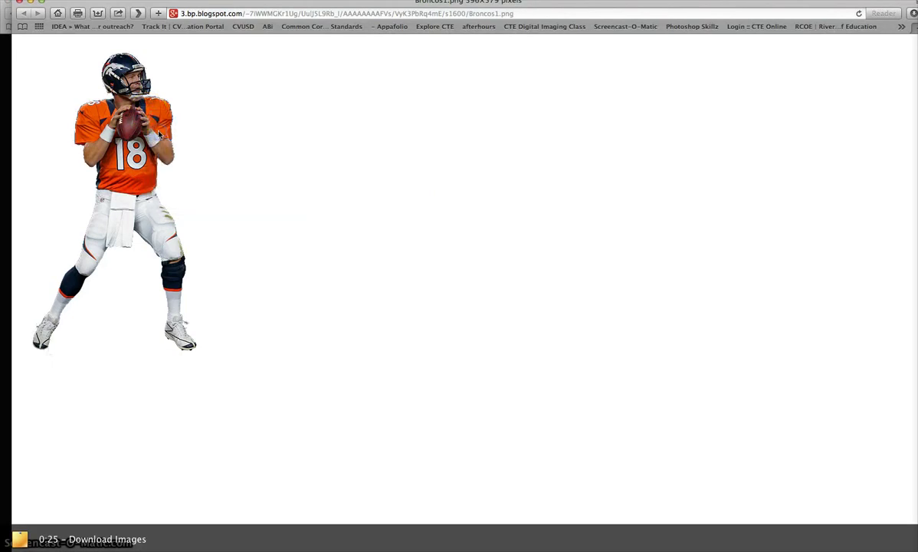
left_click(7, 3)
Save the next player image, Broncos3.png, to Downloads.
right_click(469, 231)
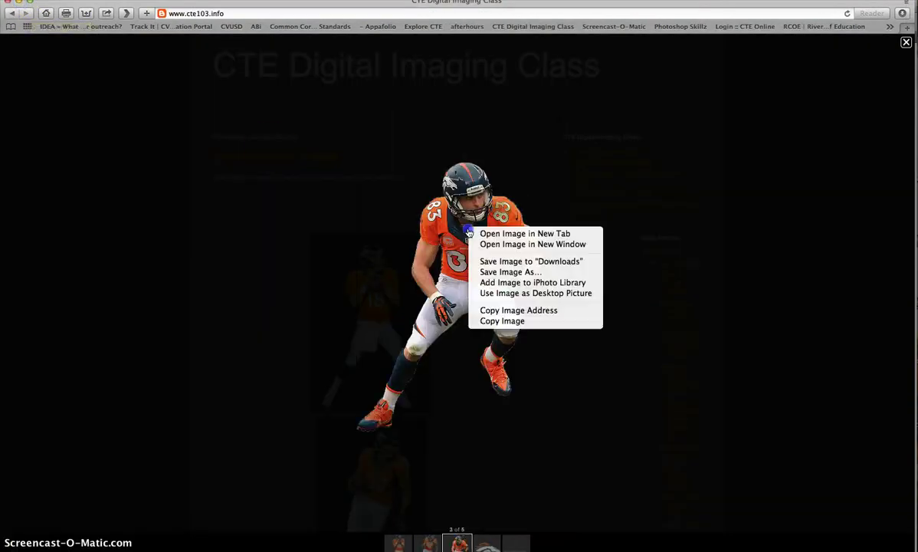
left_click(472, 245)
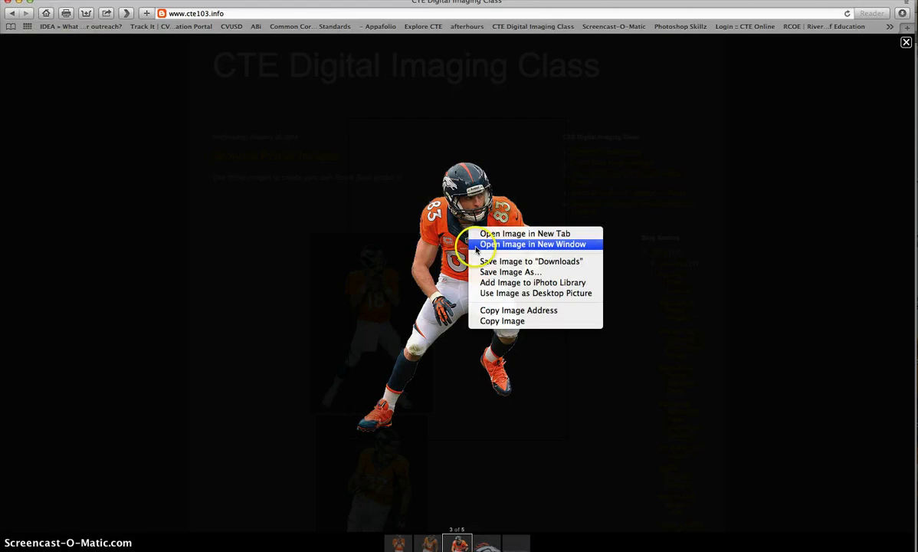
left_click(475, 245)
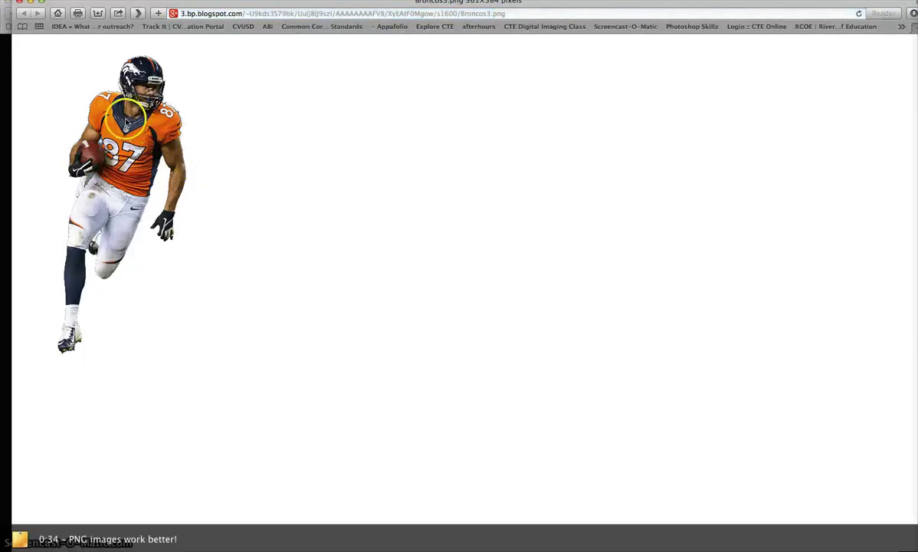
right_click(127, 123)
left_click(164, 139)
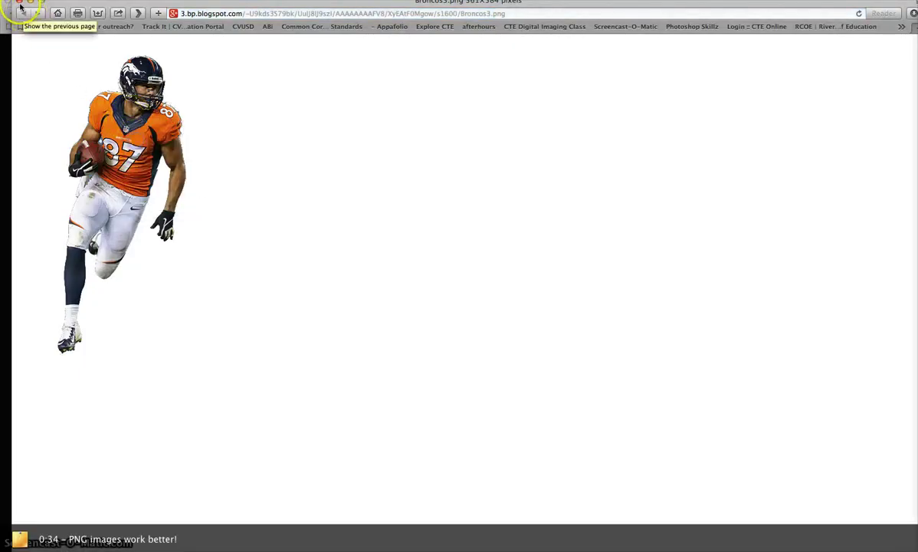
left_click(20, 7)
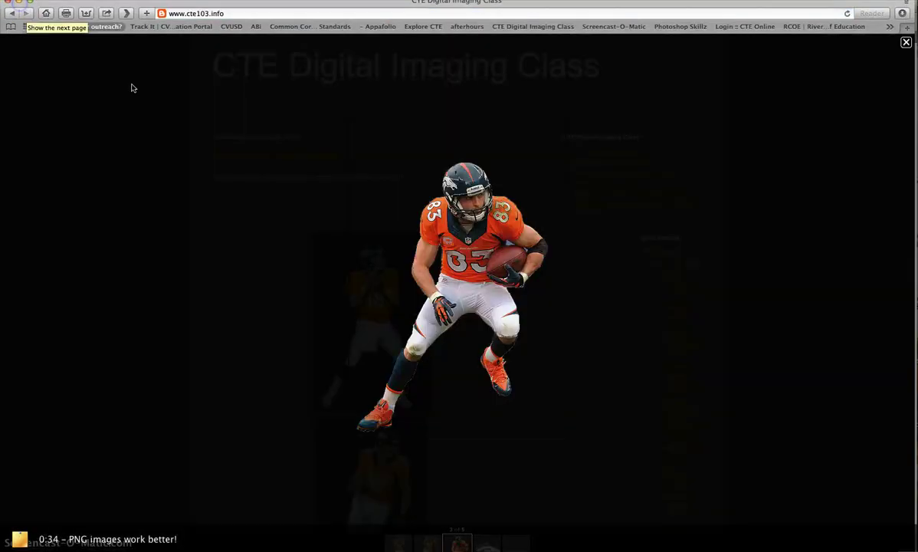
Save the number 83 player image, Broncos2.png, to Downloads.
right_click(475, 291)
left_click(490, 305)
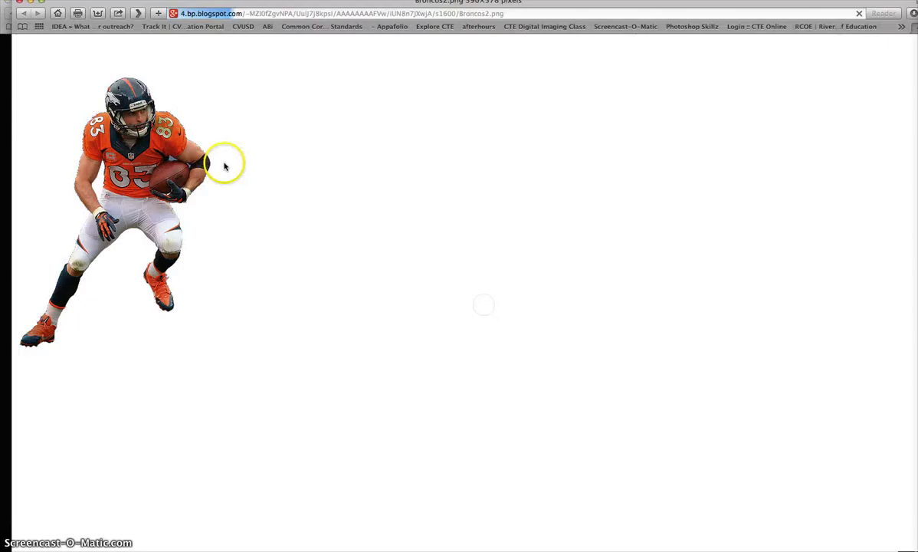
right_click(164, 136)
left_click(173, 155)
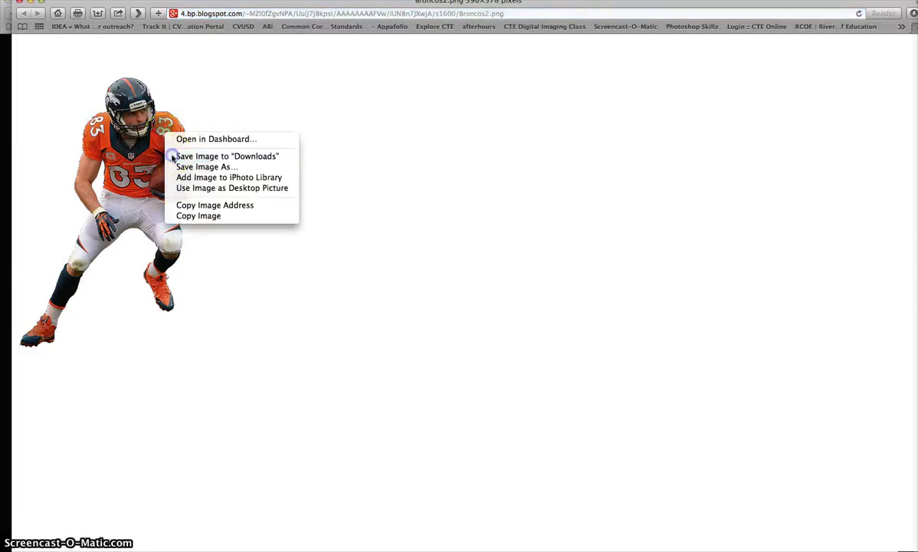
left_click(18, 6)
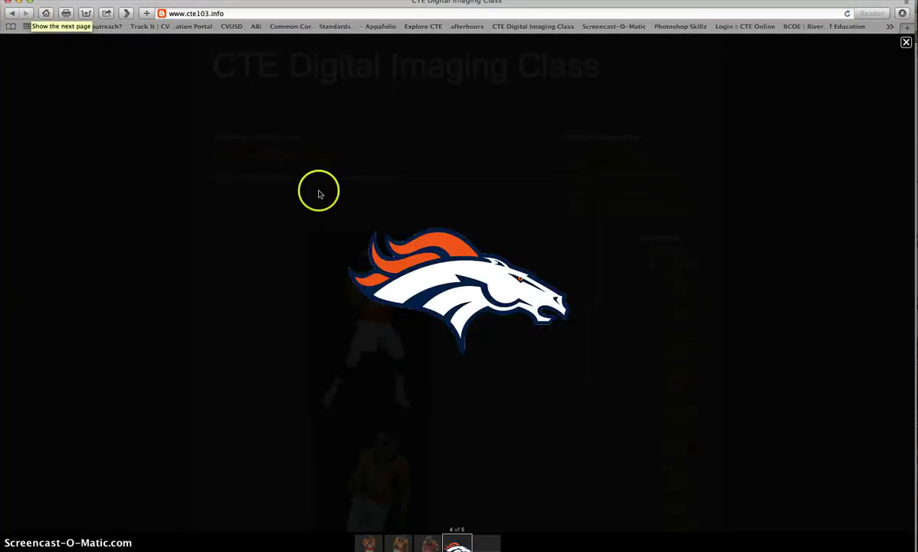
Save the trophy text graphic, SuperBowl+Copy2.png, to Downloads.
right_click(443, 262)
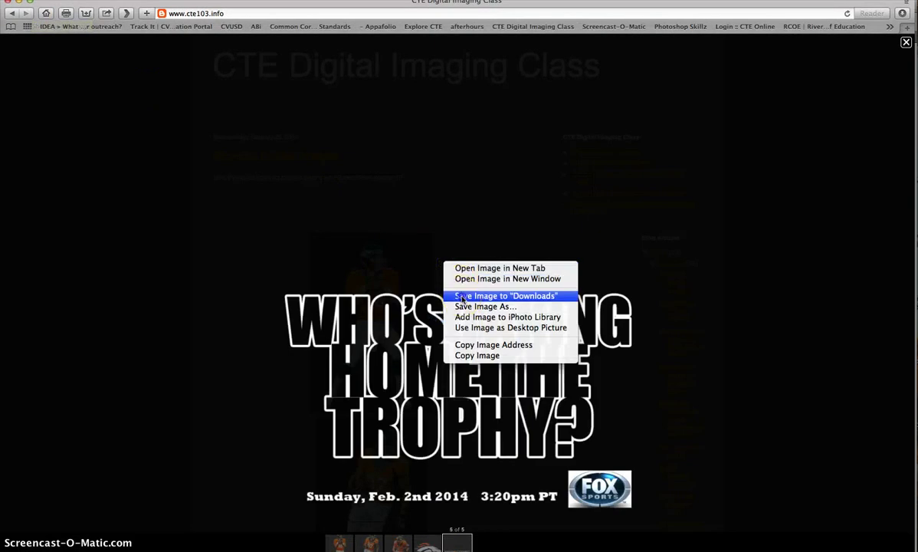
left_click(460, 295)
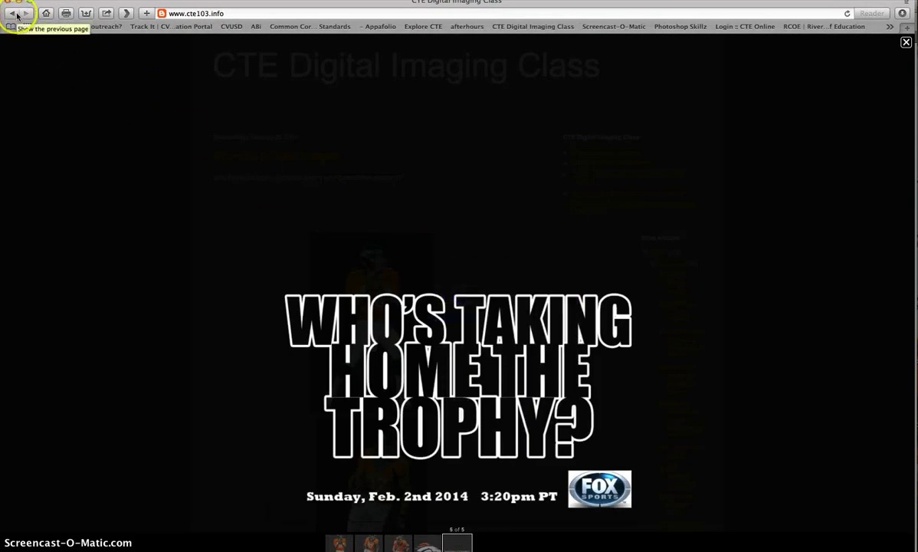
right_click(460, 249)
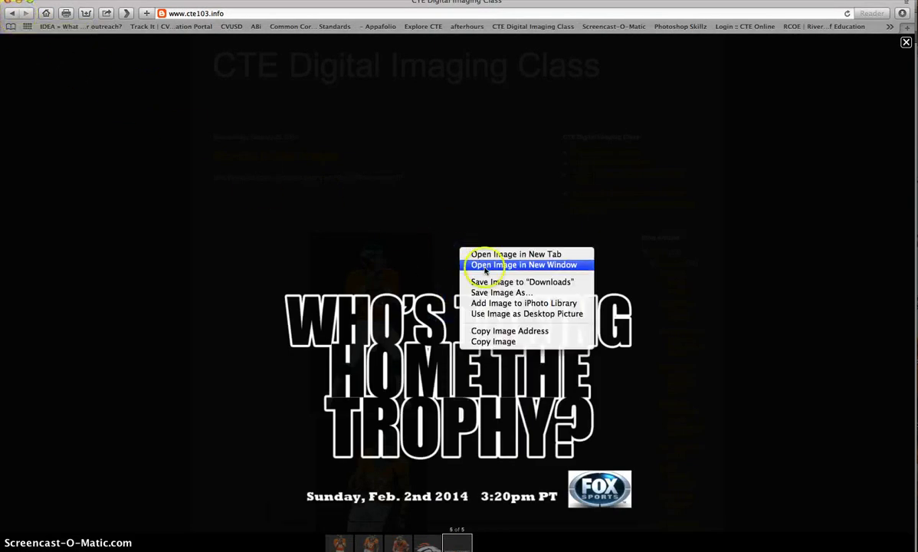
left_click(484, 266)
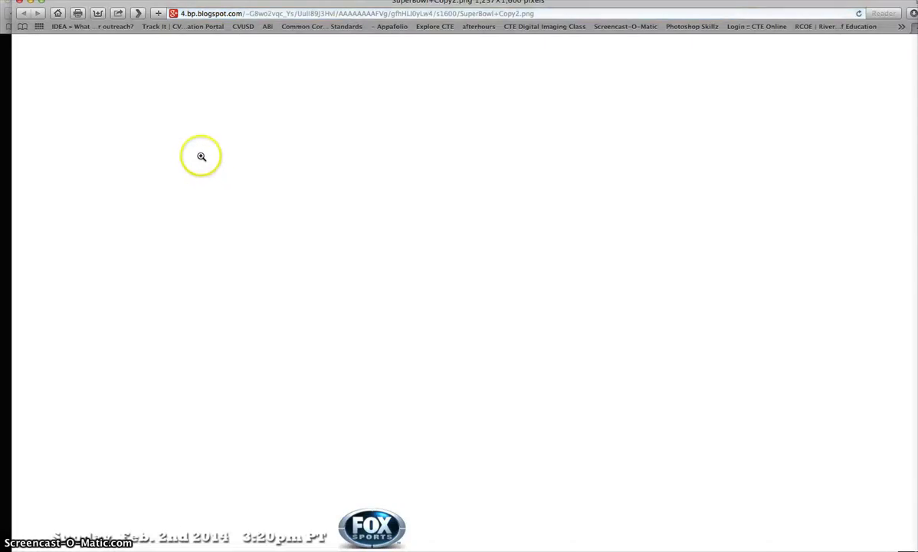
right_click(323, 435)
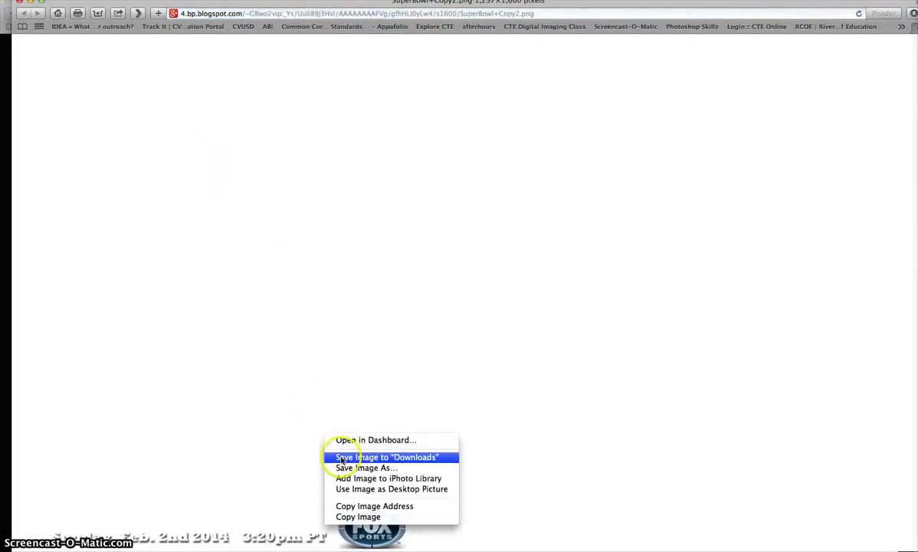
left_click(337, 452)
left_click(21, 3)
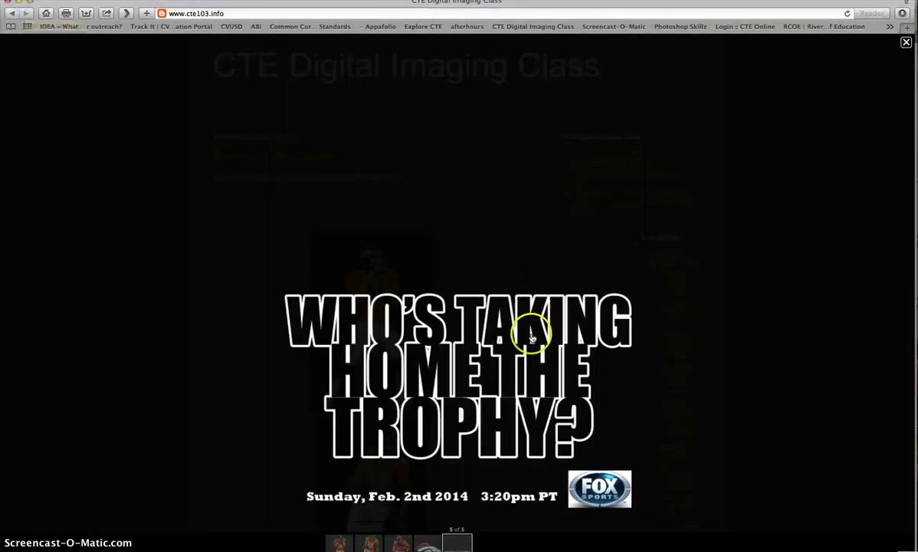
Back in Photoshop, preview SuperBowl Folder screenshots and select the 8.22.32 AM quarterback image.
left_click(905, 45)
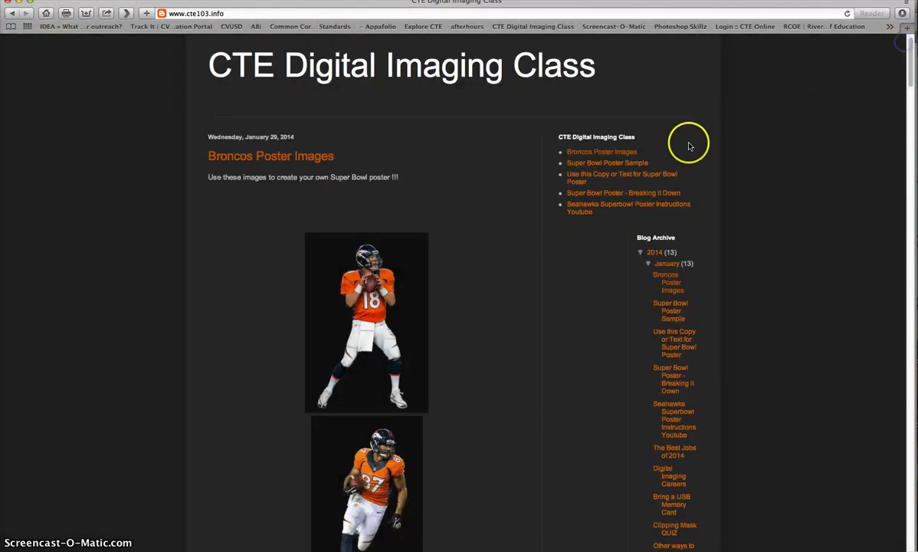
key("super+Tab")
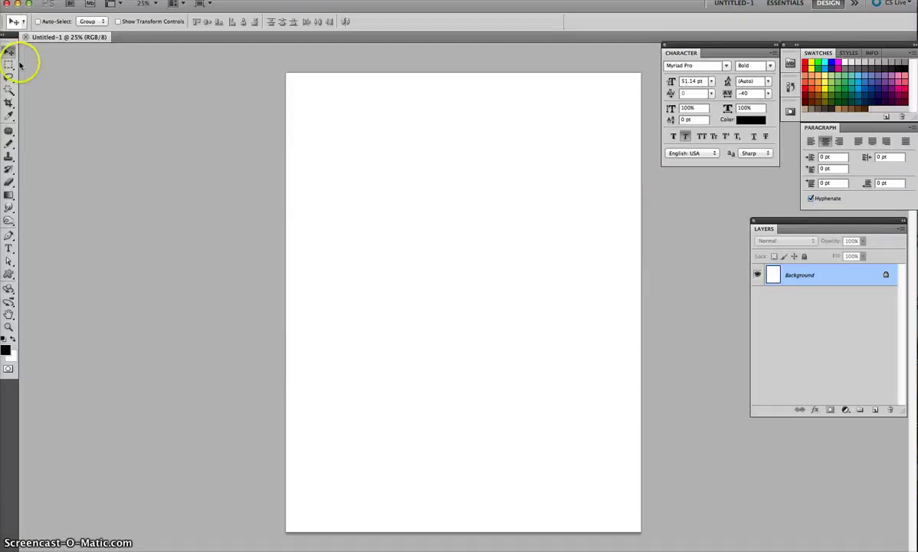
key("super+o")
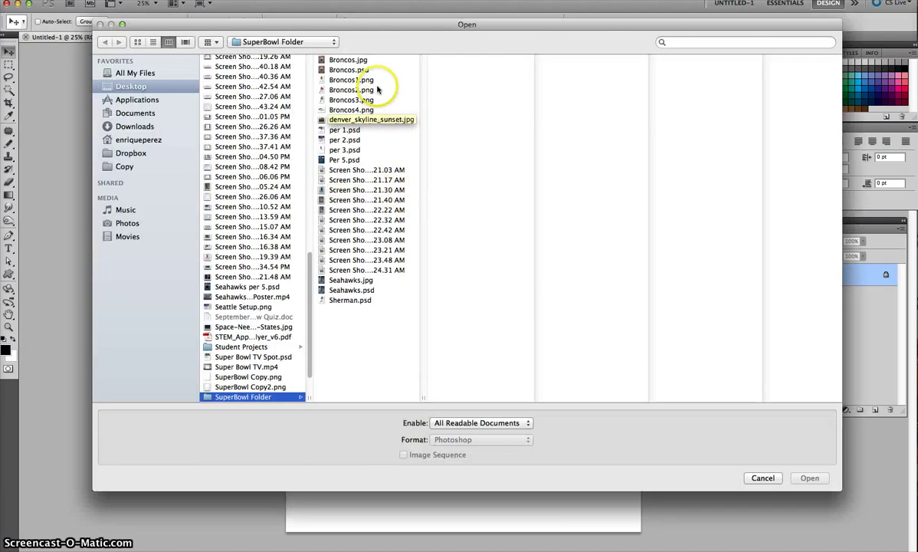
left_click(383, 211)
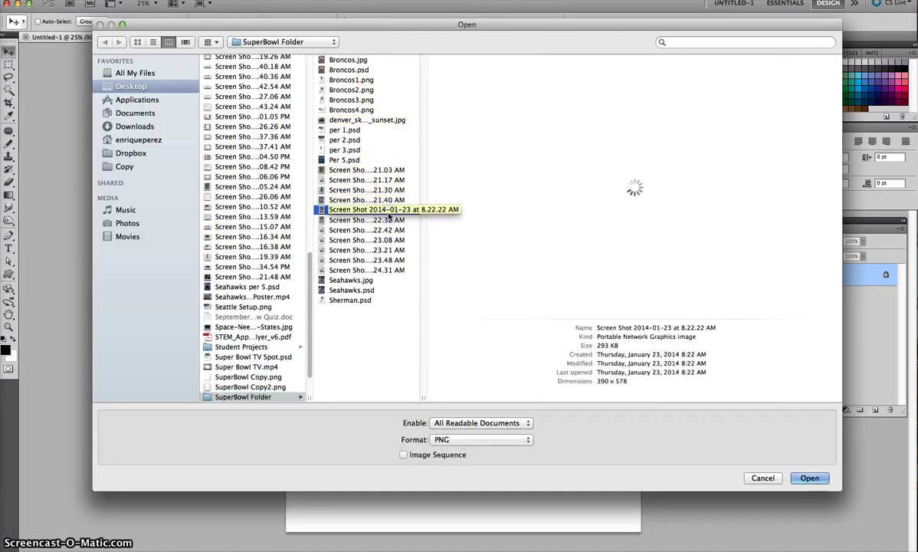
left_click(391, 200)
left_click(388, 190)
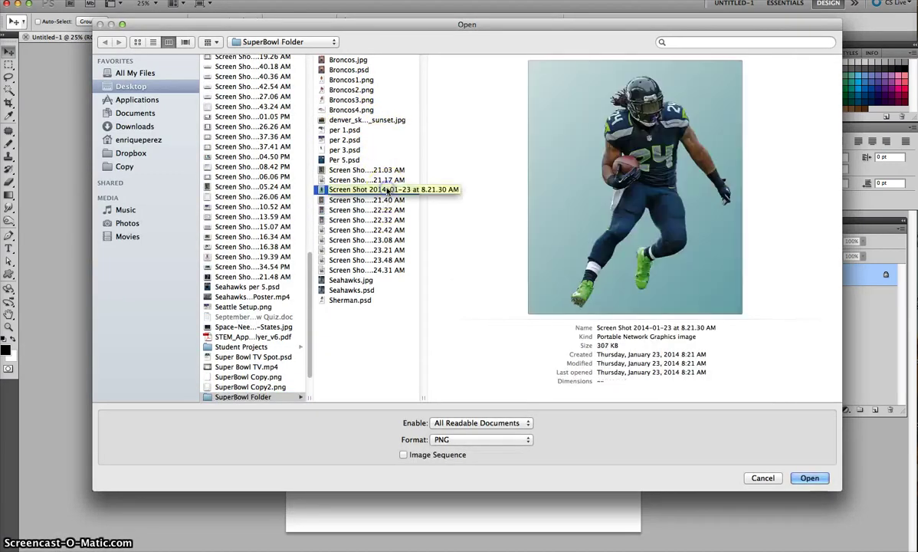
left_click(388, 180)
left_click(387, 200)
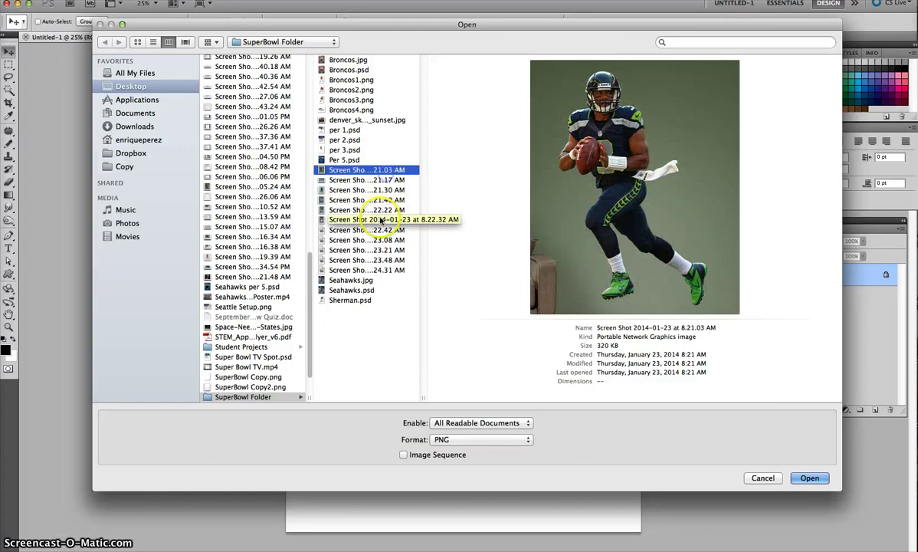
left_click(379, 219)
Open the 8.22.32 AM screenshot floating over Untitled-1 and convert its Background to Layer 0.
double_click(379, 219)
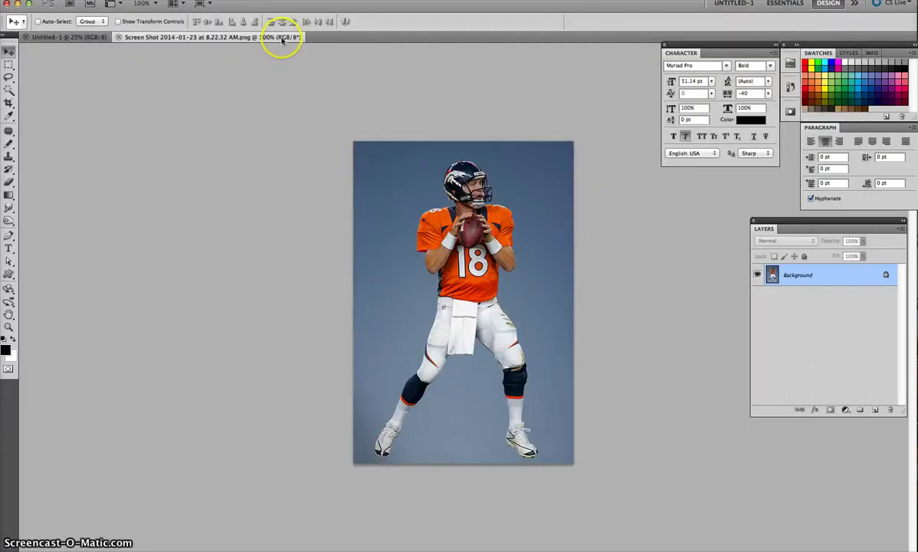
left_click_drag(282, 38, 301, 71)
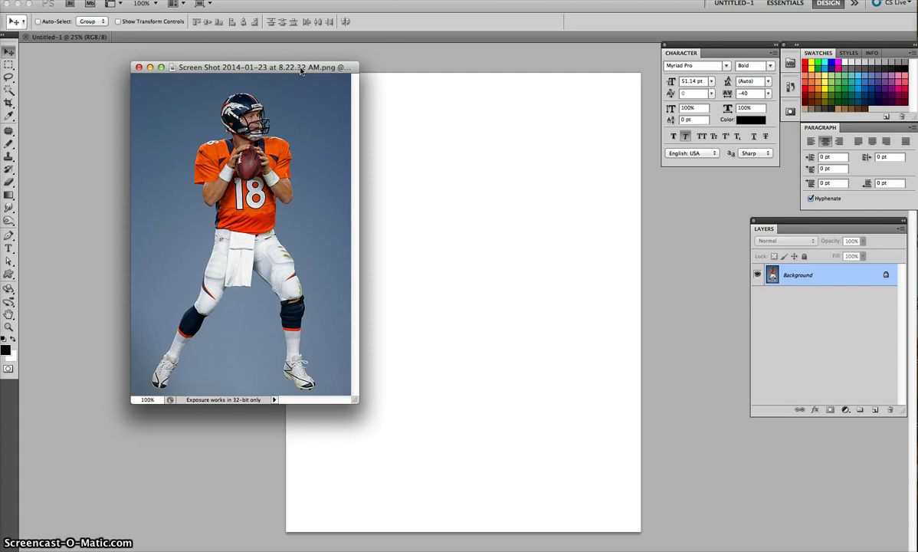
left_click_drag(345, 71, 628, 166)
double_click(811, 280)
left_click(678, 296)
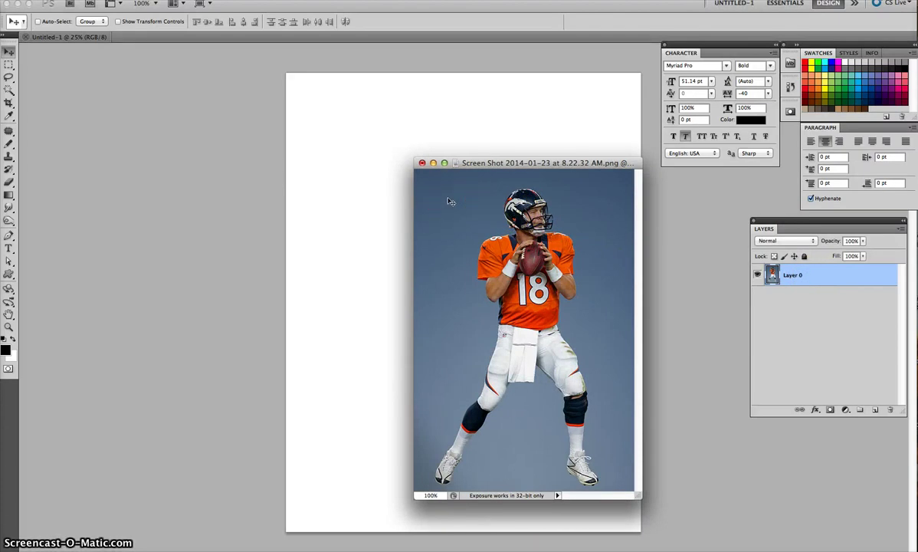
Magic-wand select the blue-gray backdrop around the quarterback and delete it.
key("w")
mouse_move(467, 207)
left_mouse_down()
mouse_move(592, 353)
mouse_move(513, 435)
mouse_move(416, 475)
left_mouse_up()
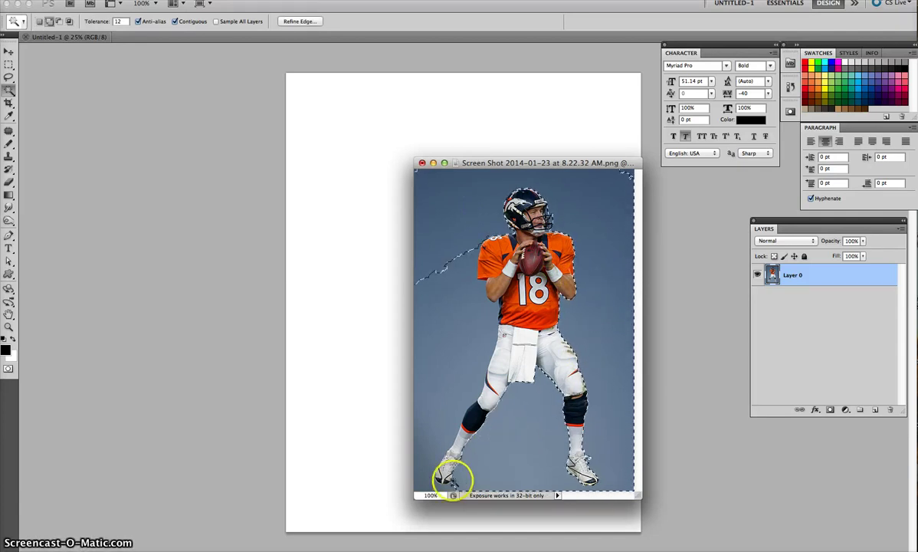
left_click(415, 475, "alt")
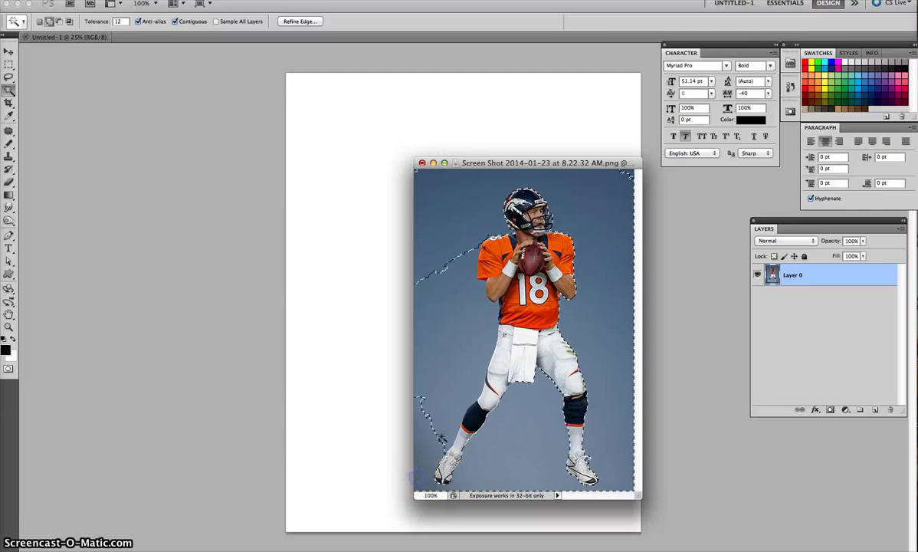
left_click(434, 317, "alt")
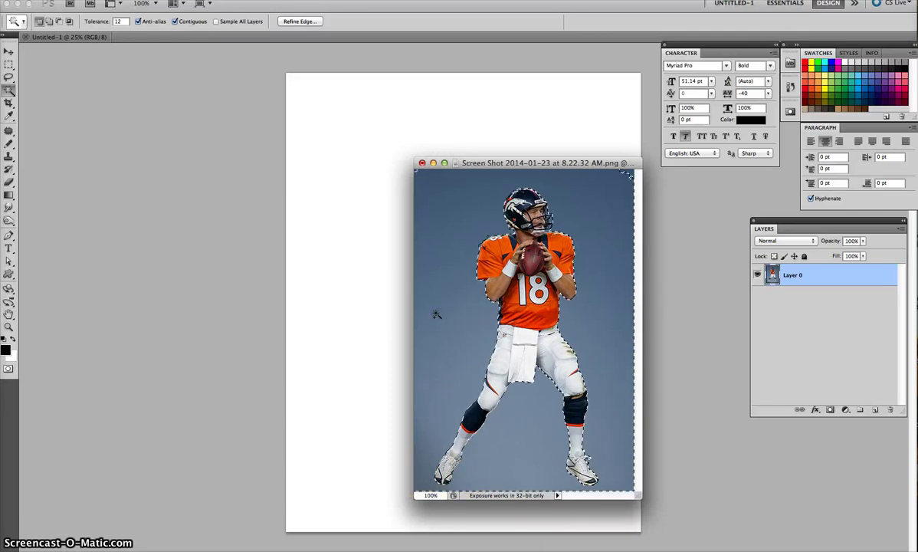
key("Delete")
key("ctrl+d")
Erase leftover backdrop pixels along the player's right edge.
key("e")
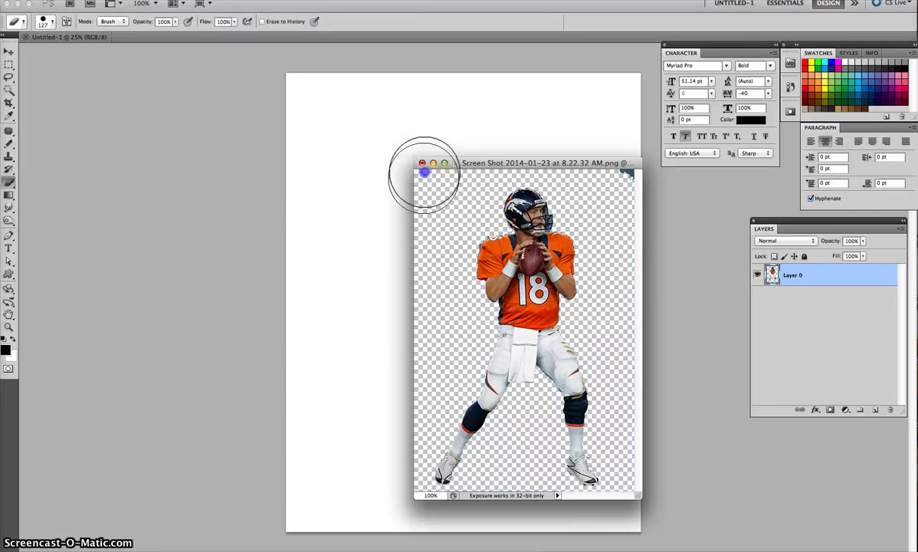
left_click(540, 153)
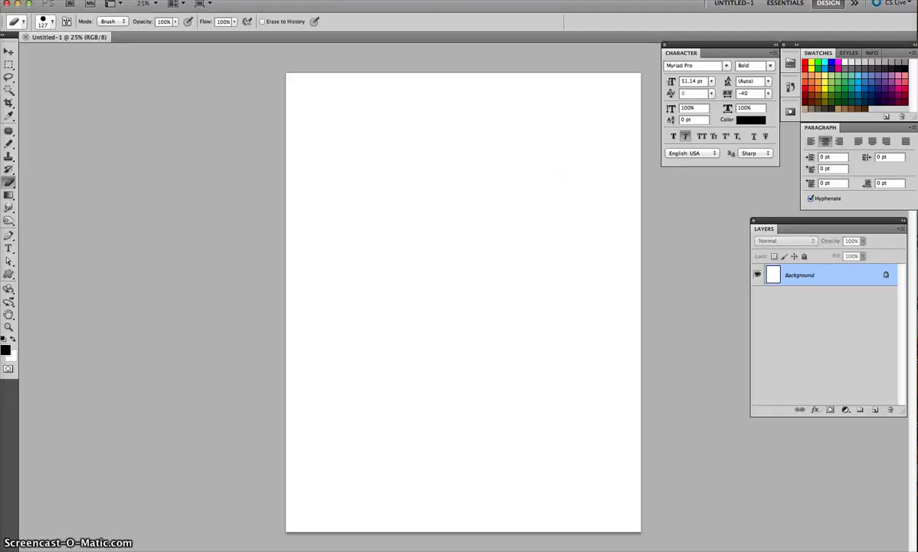
left_click(360, 0)
left_click(418, 381)
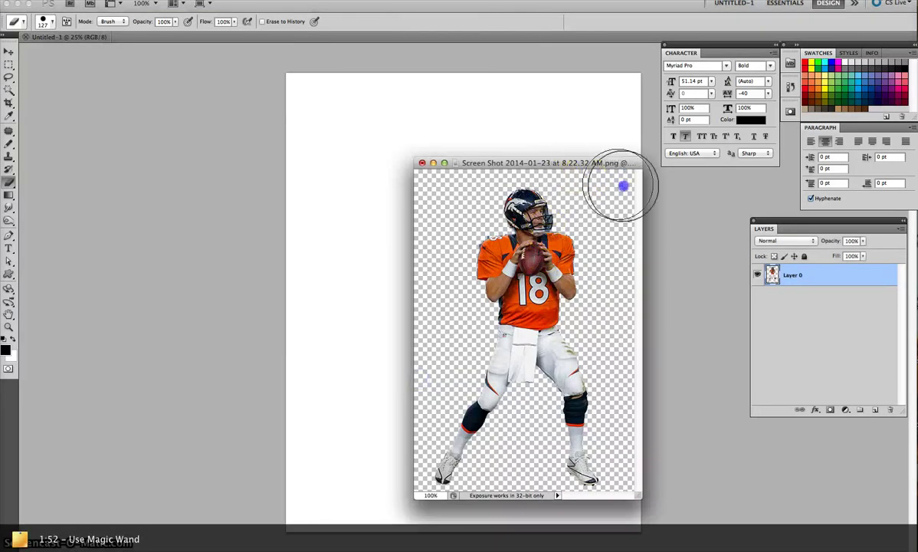
mouse_move(624, 184)
left_mouse_down()
mouse_move(642, 479)
mouse_move(683, 542)
left_mouse_up()
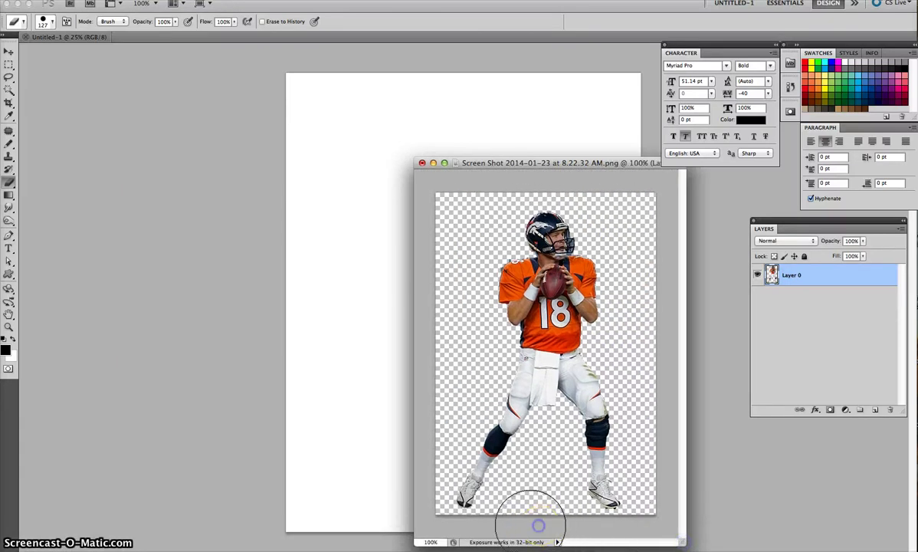
Clean the bottom and left edges, then place the quarterback near the poster's top centre.
left_click_drag(426, 512, 424, 424)
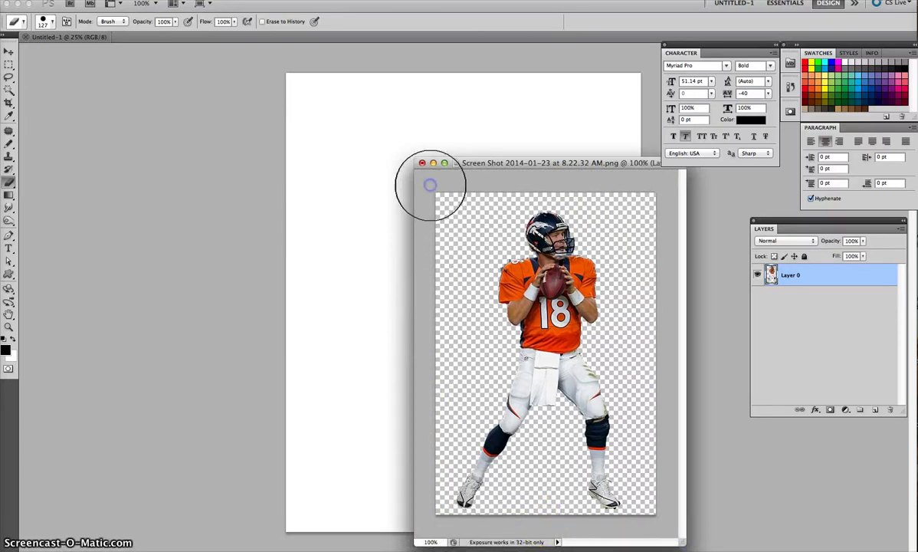
key("v")
left_click_drag(523, 280, 383, 189)
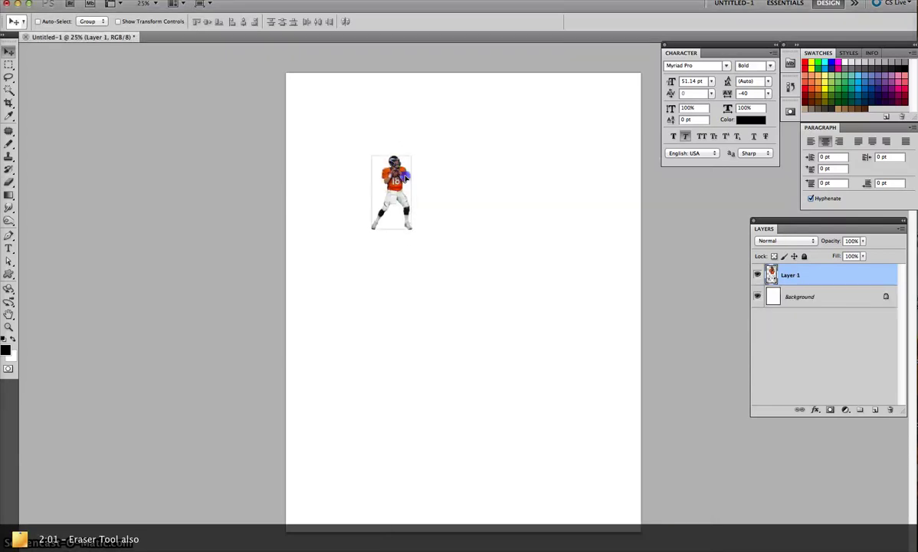
left_click_drag(383, 189, 458, 190)
Free Transform the quarterback up to roughly 280% and commit.
left_click(135, 2)
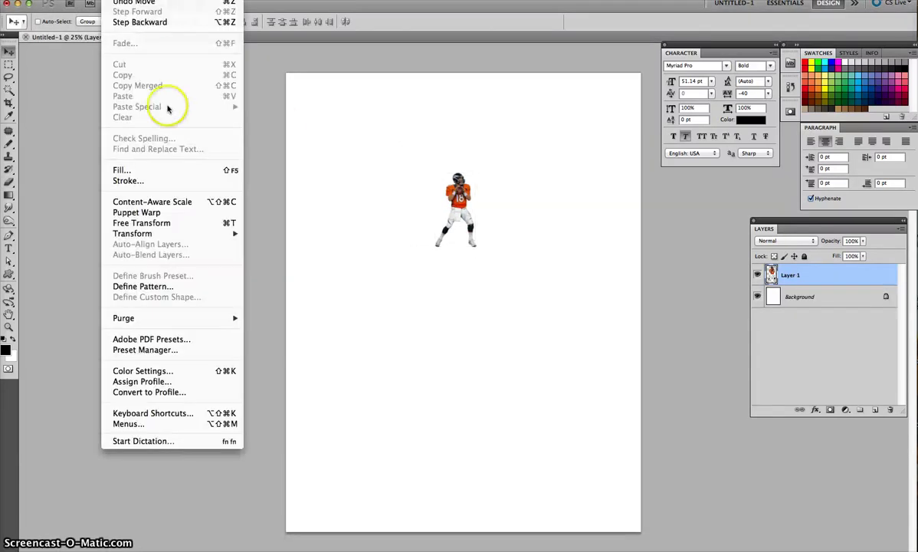
left_click(180, 223)
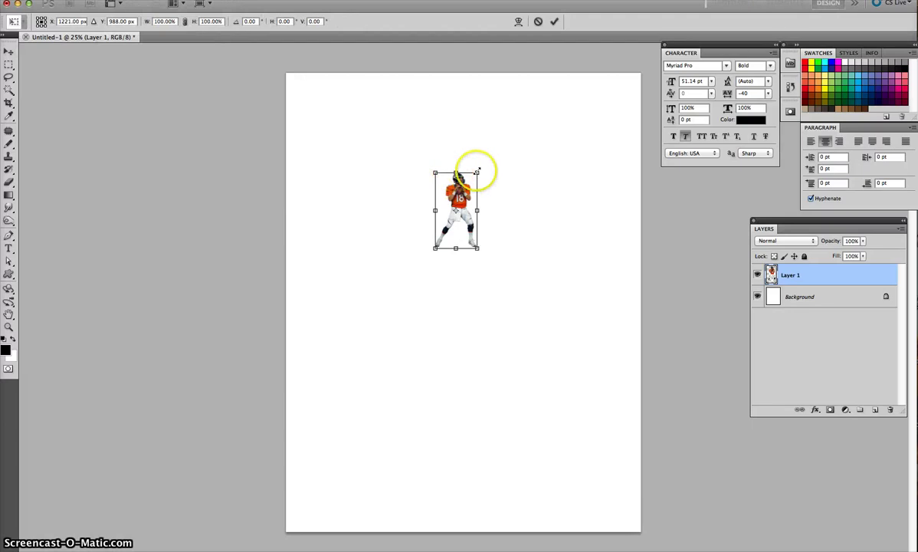
left_click_drag(476, 172, 557, 106)
mouse_move(435, 247)
left_mouse_down()
mouse_move(411, 284)
mouse_move(391, 291)
left_mouse_up()
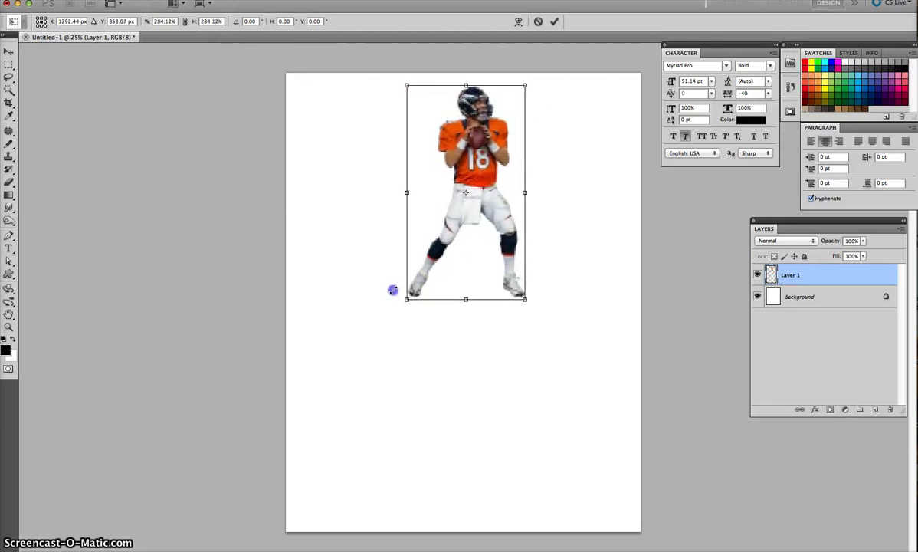
double_click(446, 237)
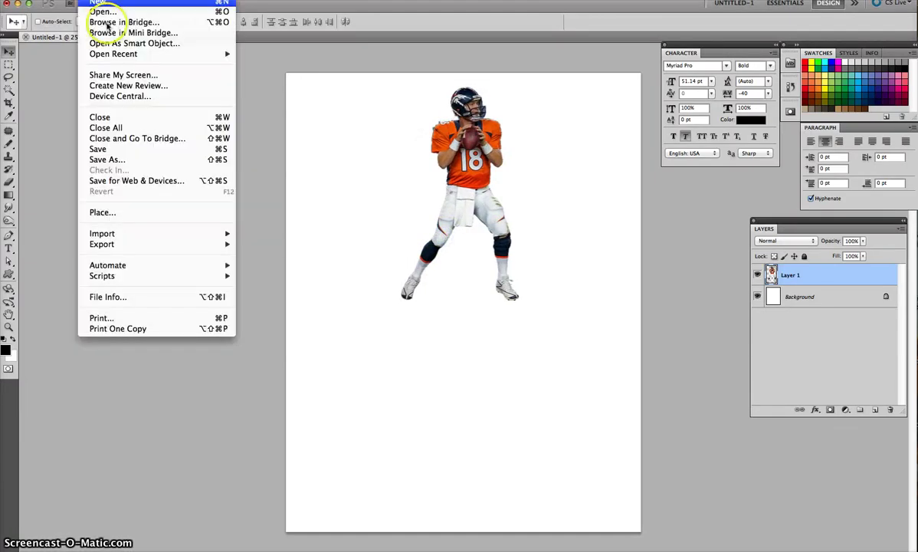
Open Broncos2.png in its own floating window.
left_click(113, 11)
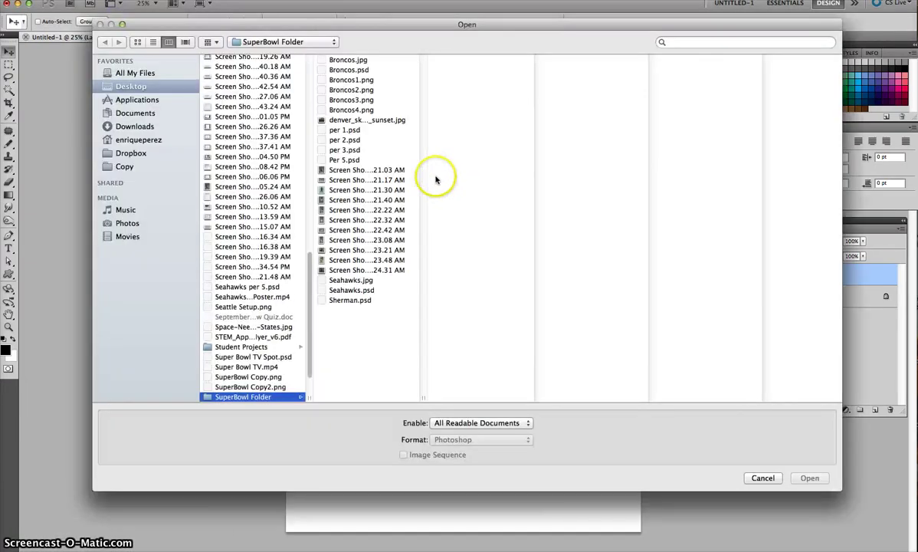
left_click(392, 210)
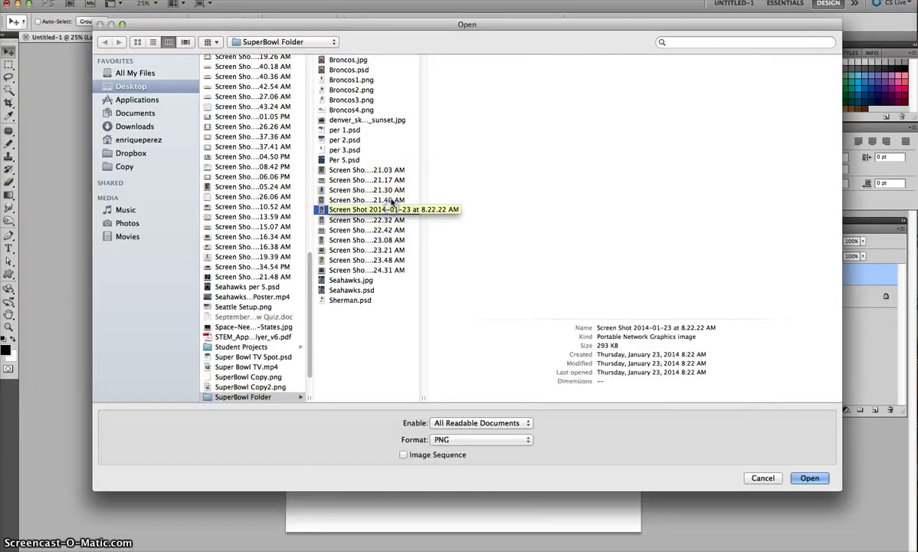
left_click(363, 91)
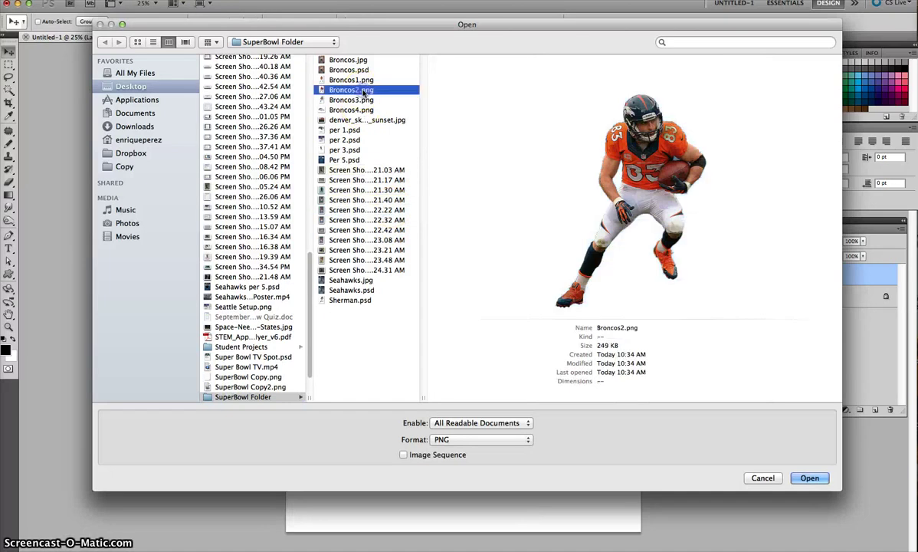
left_click(808, 478)
mouse_move(243, 40)
left_mouse_down()
mouse_move(320, 90)
mouse_move(127, 97)
left_mouse_up()
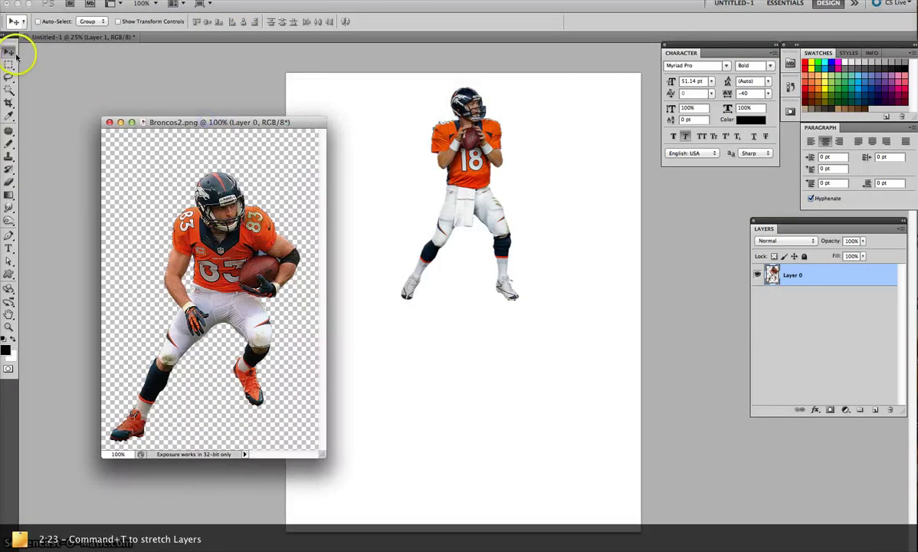
Copy the #83 player onto the poster, enlarge about 279%, and set him left of the quarterback.
mouse_move(264, 235)
left_mouse_down()
mouse_move(375, 220)
mouse_move(372, 260)
mouse_move(417, 197)
mouse_move(426, 159)
mouse_move(455, 160)
left_mouse_up()
key("ctrl+t")
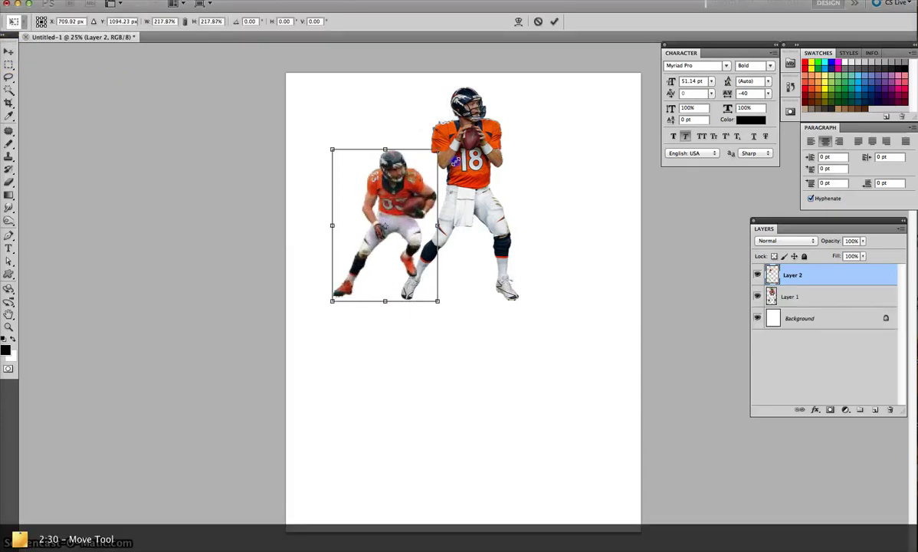
left_click_drag(331, 300, 303, 343)
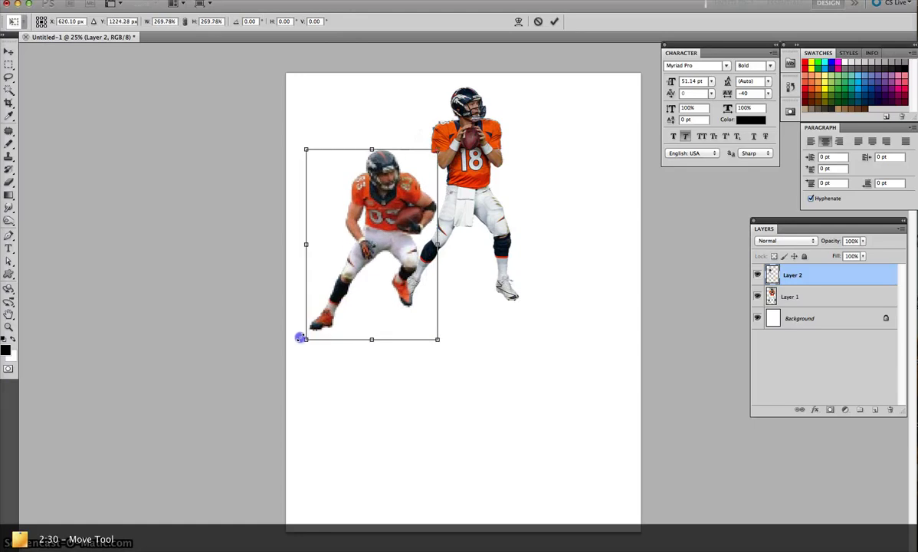
key("Return")
left_click_drag(340, 276, 328, 264)
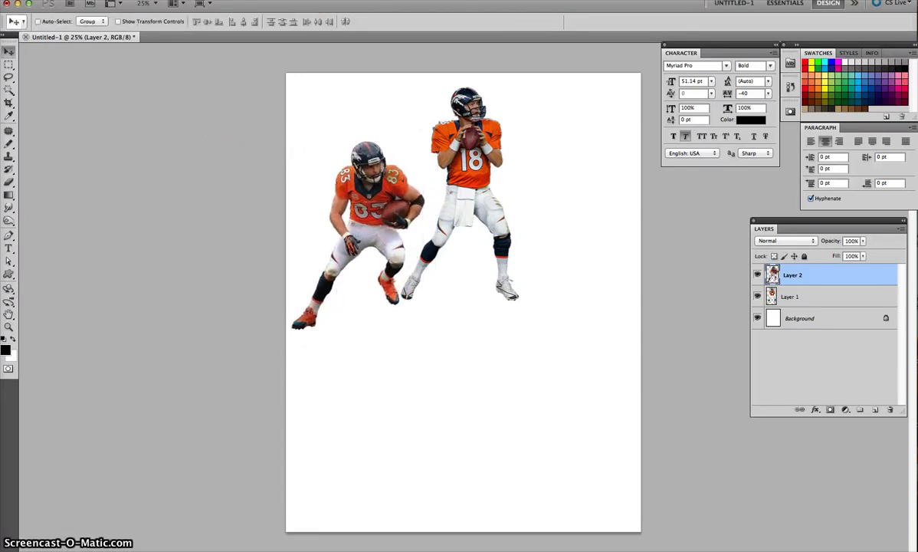
Close the quarterback screenshot and Broncos2.png without saving.
left_click(354, 1)
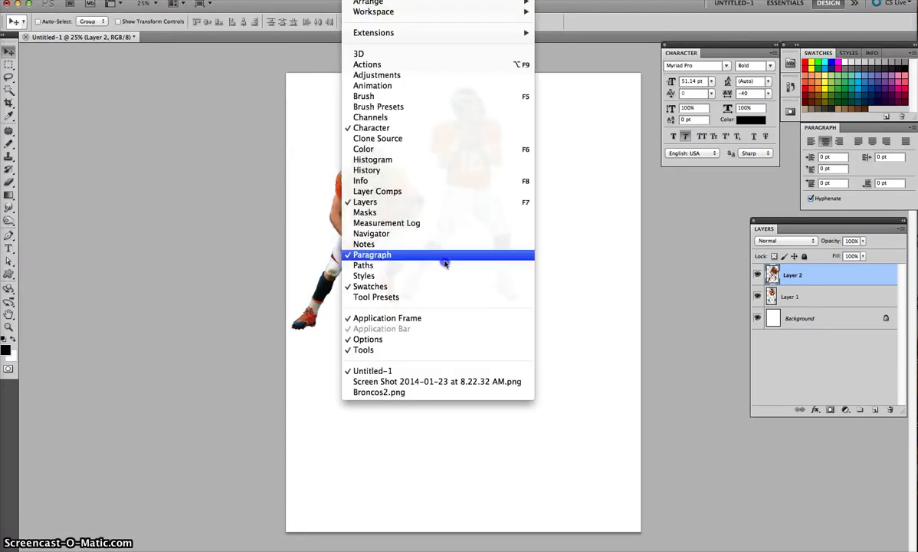
left_click(469, 380)
key("ctrl+w")
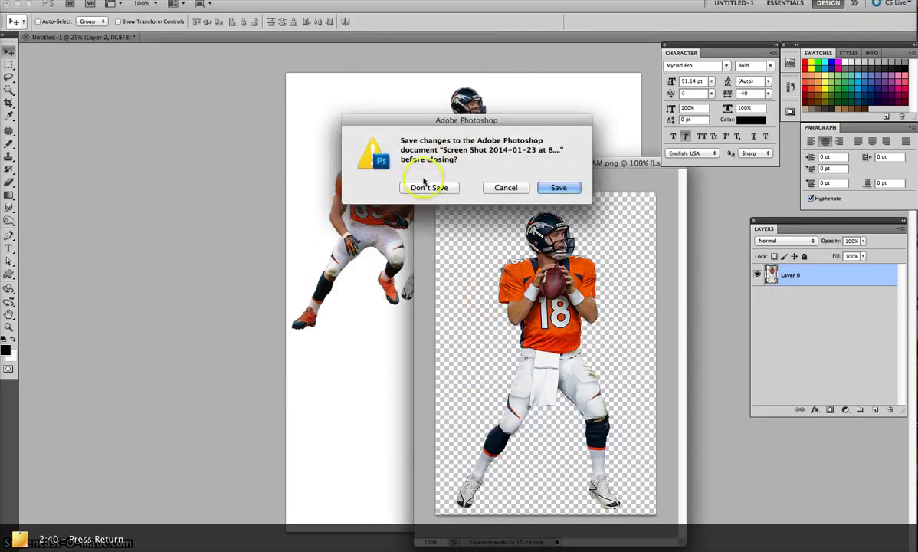
left_click(414, 186)
left_click(354, 2)
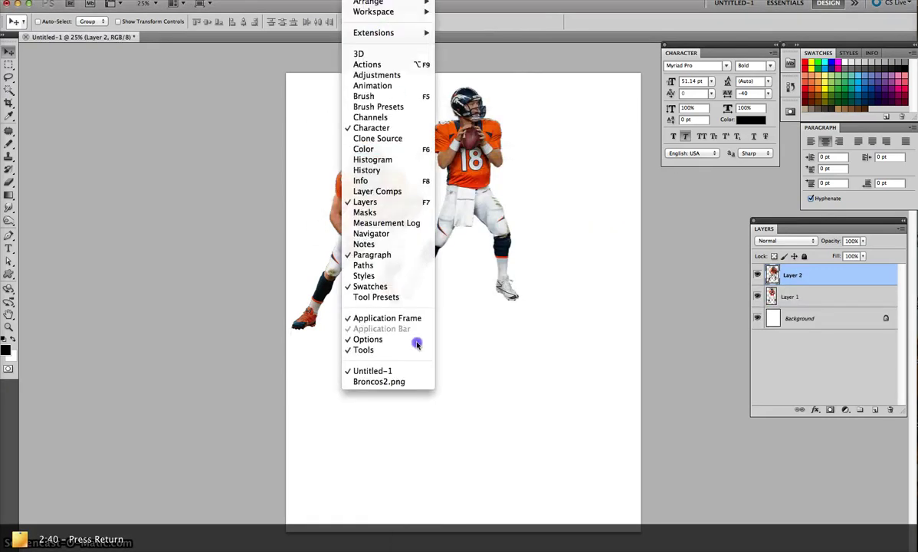
left_click(414, 382)
left_click(396, 272)
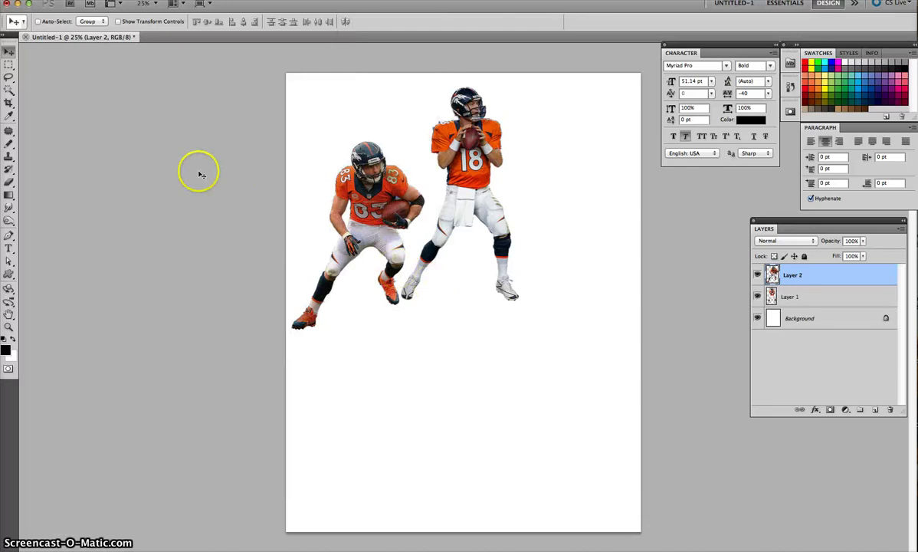
Open Broncos3.png and drop the #87 player into the poster.
key("ctrl+o")
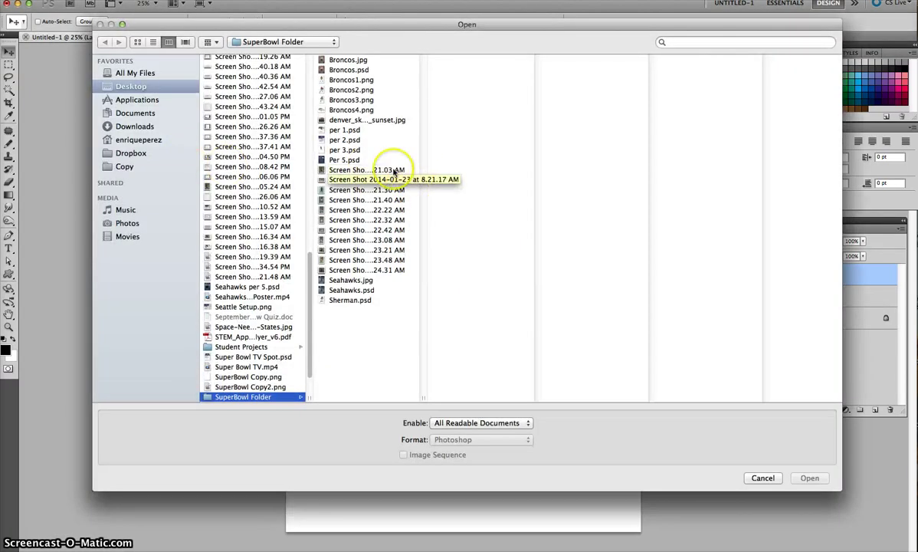
left_click(378, 109)
left_click(377, 101)
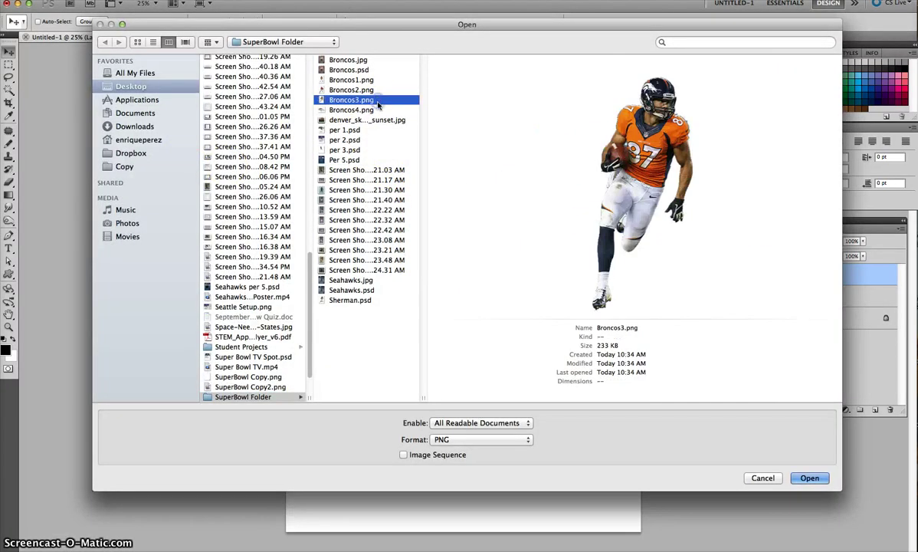
double_click(377, 100)
left_click_drag(250, 59, 509, 145)
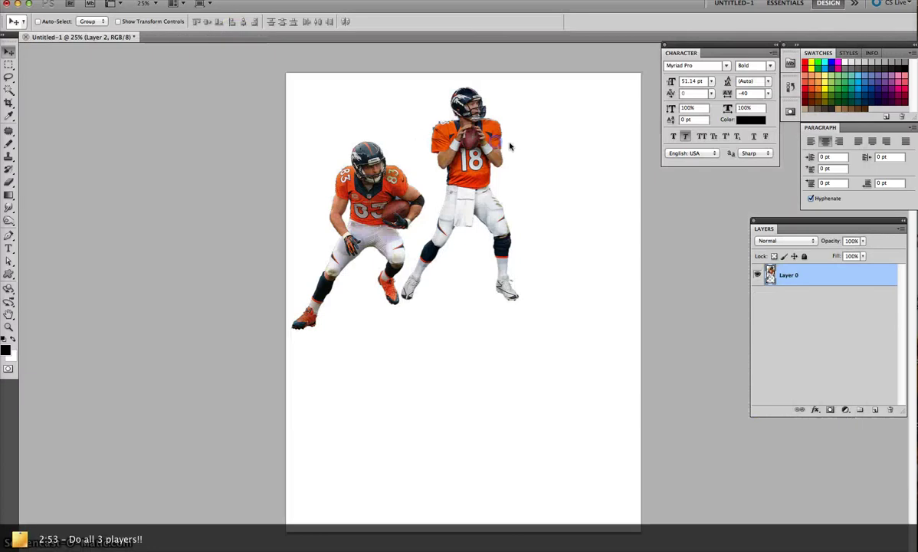
left_click(527, 191)
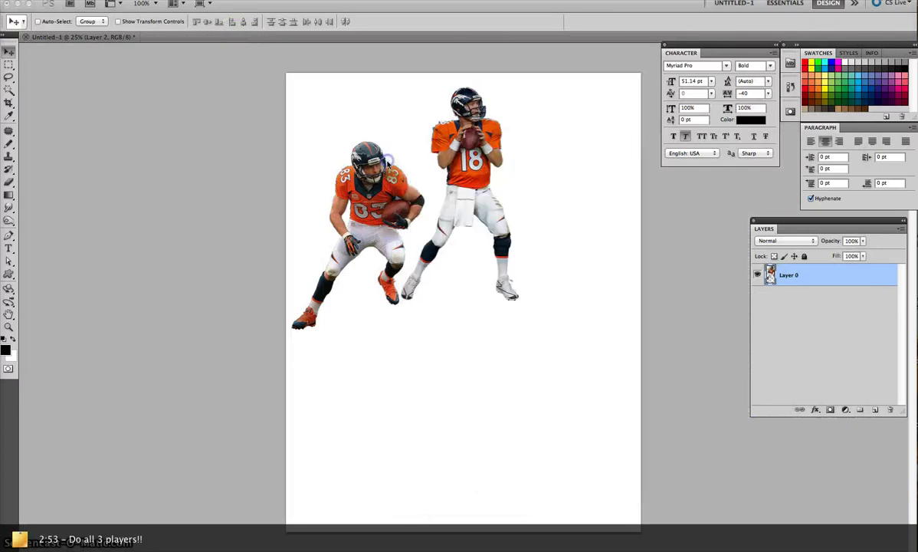
mouse_move(456, 183)
left_mouse_down()
mouse_move(553, 216)
mouse_move(551, 225)
left_mouse_up()
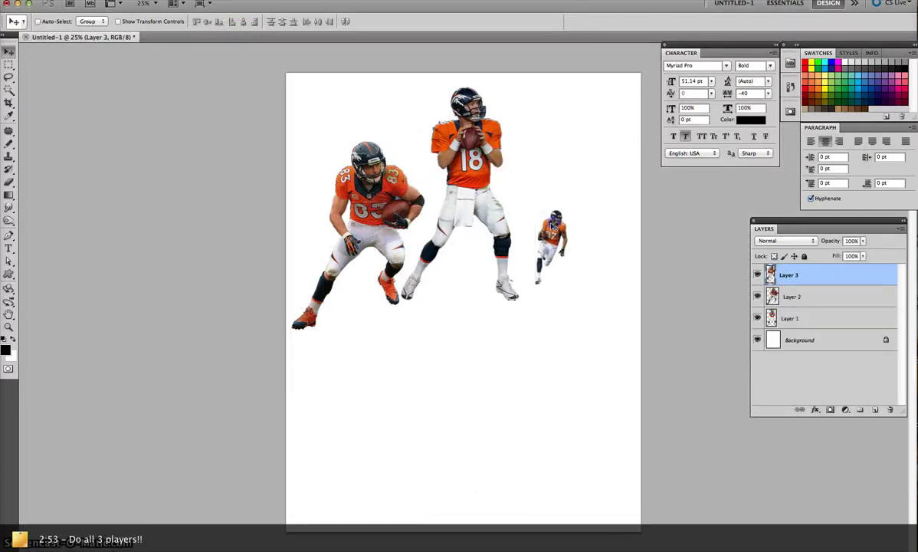
Enlarge #87 to about 240%, set him right of the quarterback, and close Broncos3.png.
left_click(111, 2)
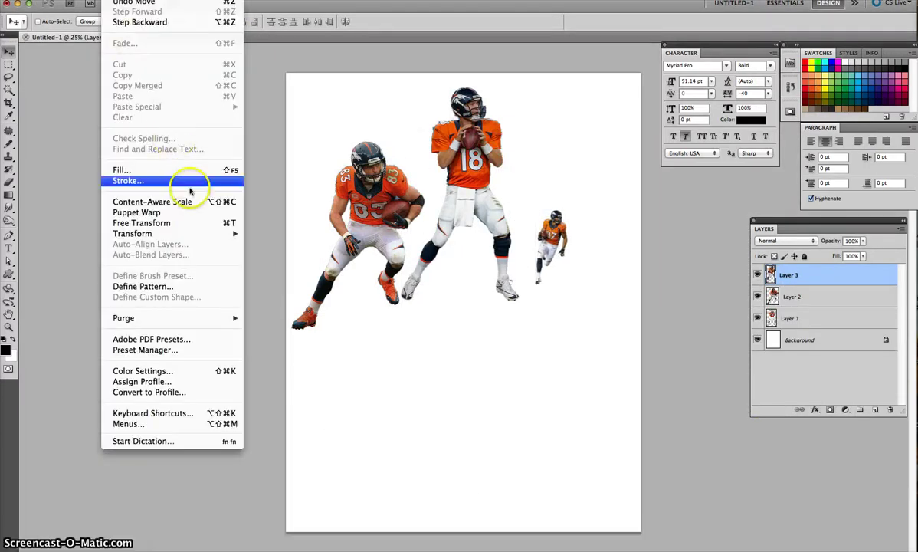
left_click(197, 225)
left_click_drag(568, 206, 637, 114)
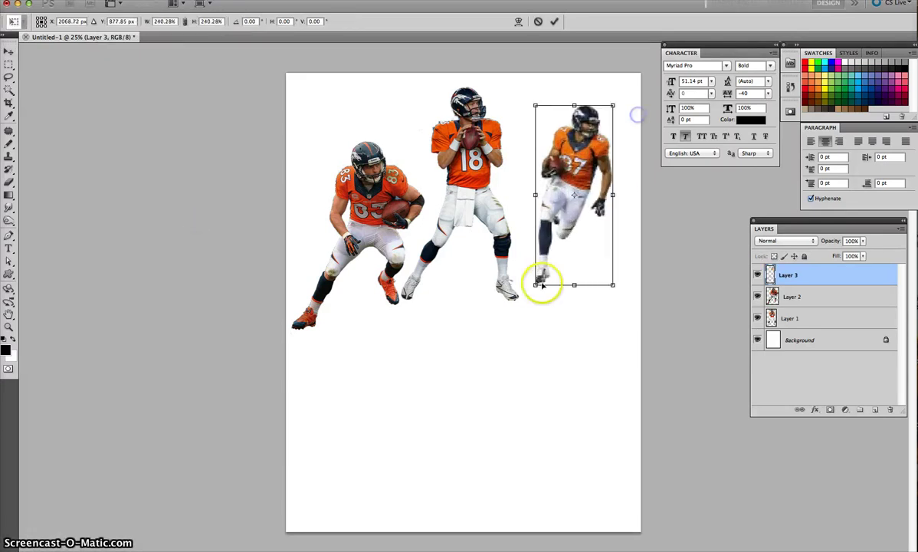
key("Return")
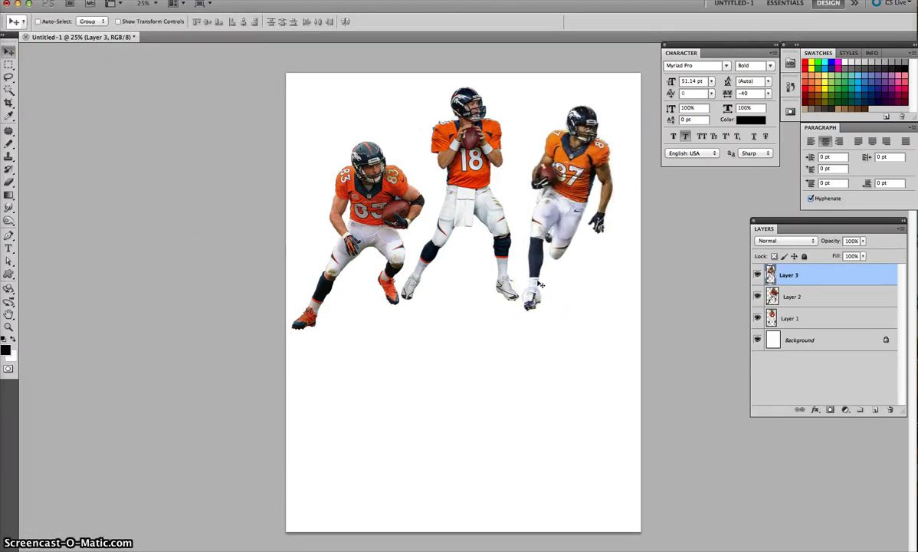
left_click_drag(538, 281, 540, 293)
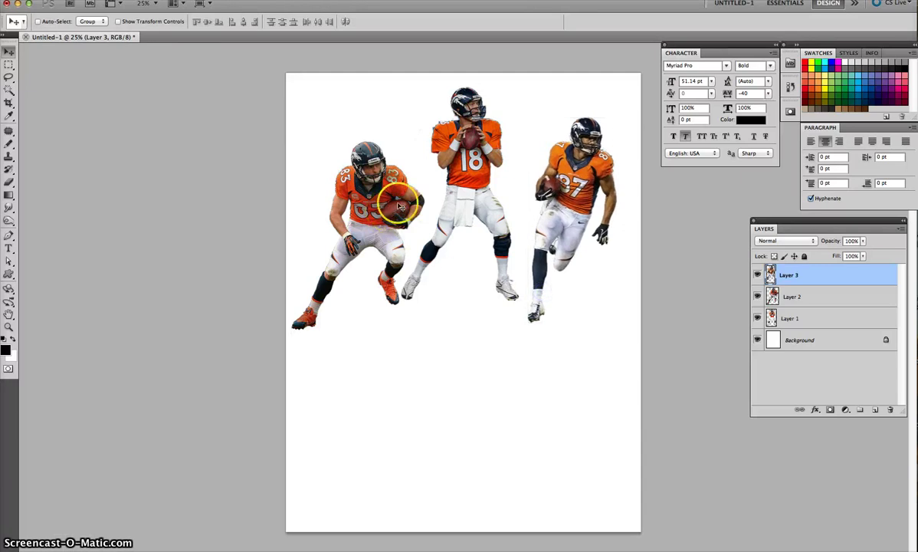
left_click_drag(541, 218, 535, 222)
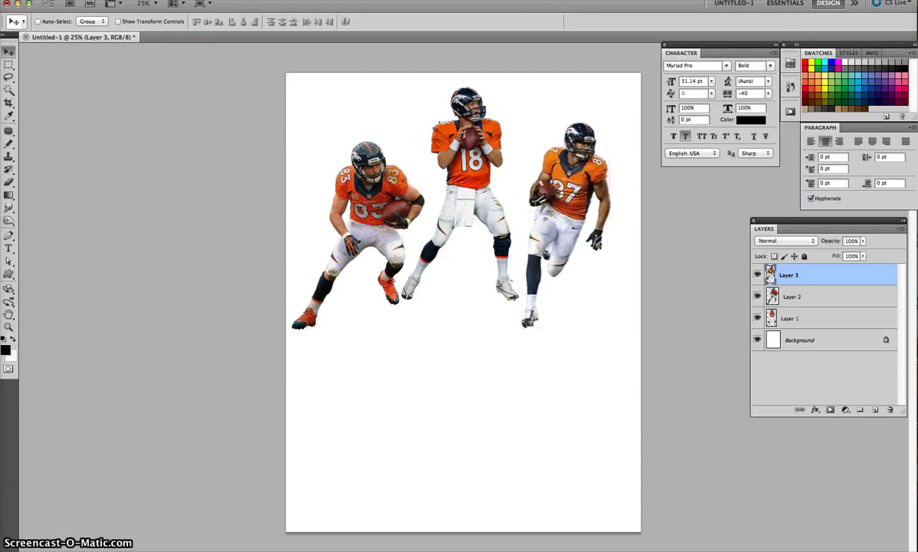
left_click(367, 1)
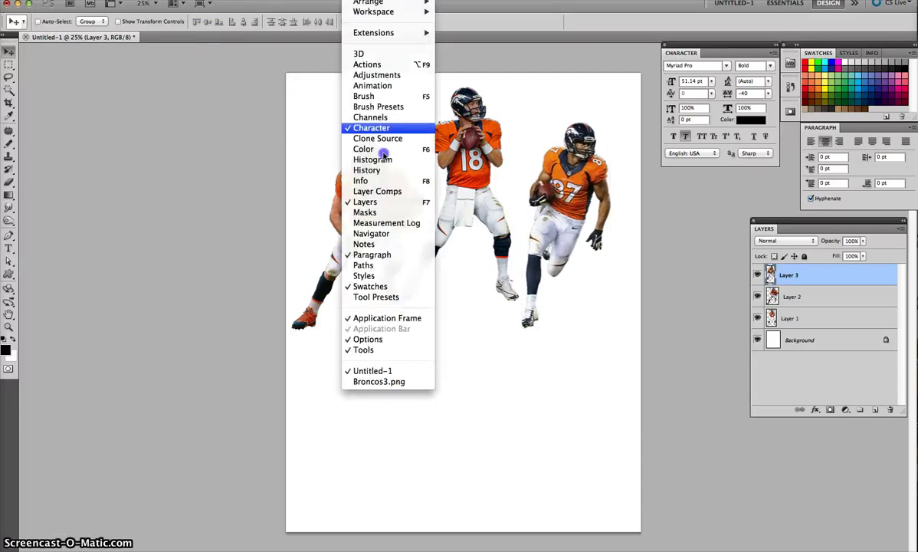
left_click(398, 375)
left_click(293, 140)
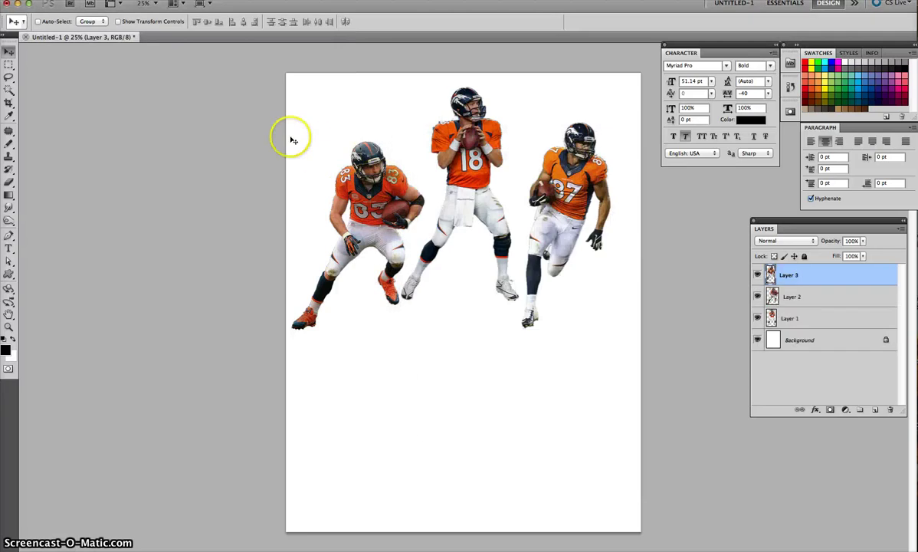
Open Broncos4.png and drop the horse logo beside the #83 player's helmet.
key("ctrl+o")
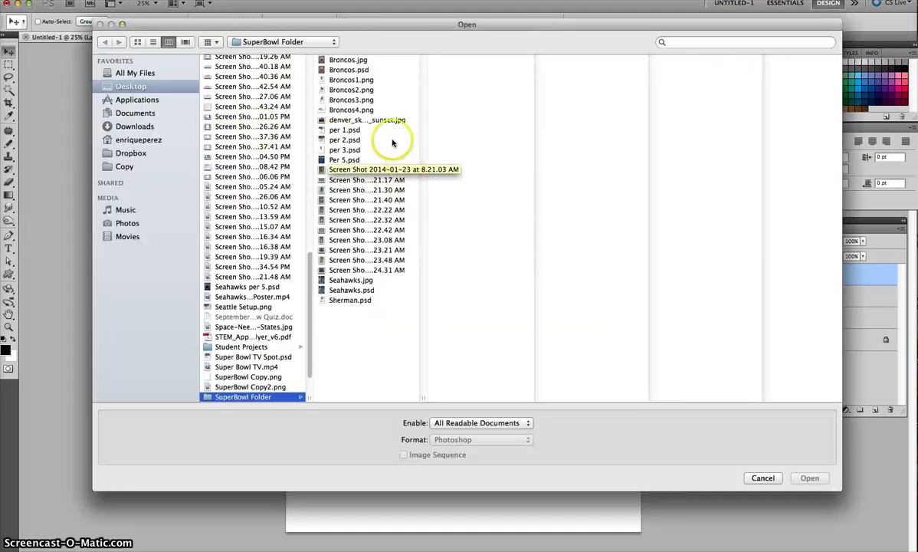
left_click(376, 111)
double_click(377, 112)
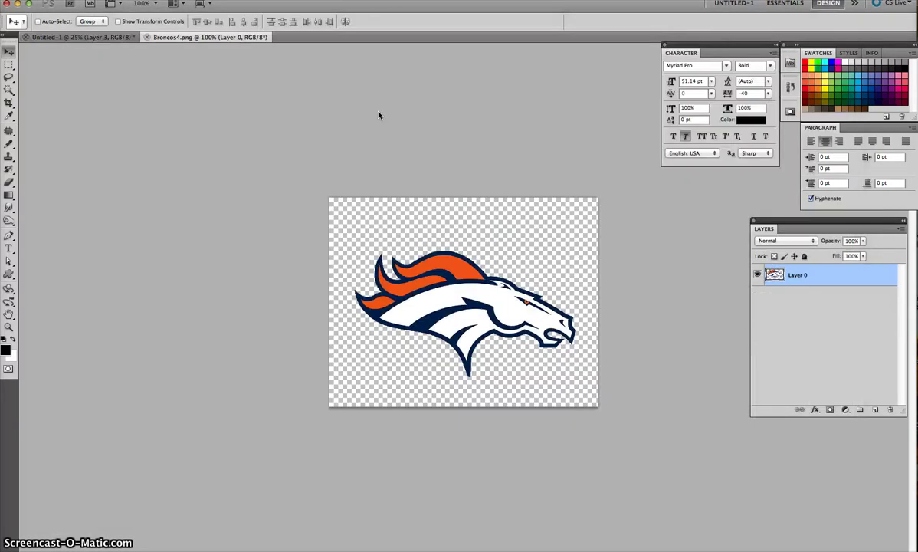
mouse_move(213, 43)
left_mouse_down()
mouse_move(465, 205)
mouse_move(337, 168)
left_mouse_up()
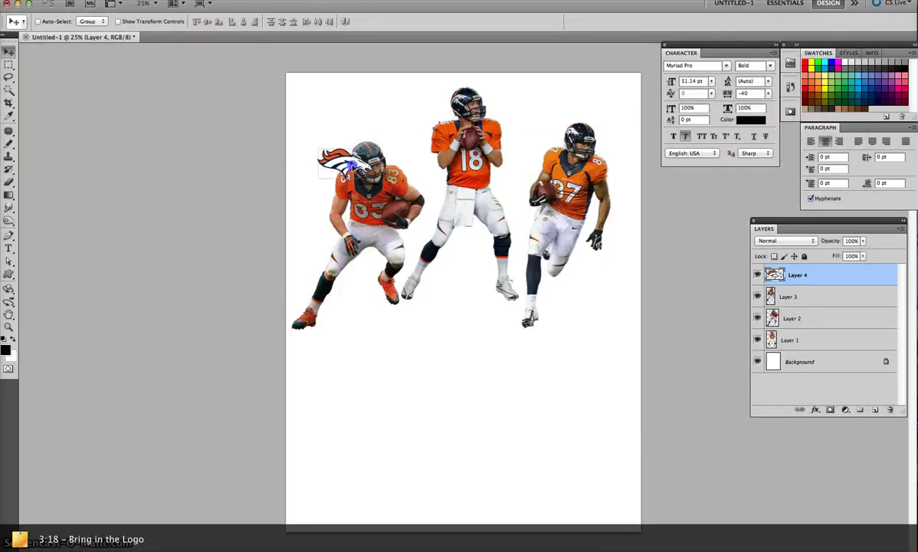
left_click_drag(373, 195, 335, 159)
Scale the logo to about 583% and move Layer 4 behind all three players.
left_click(106, 4)
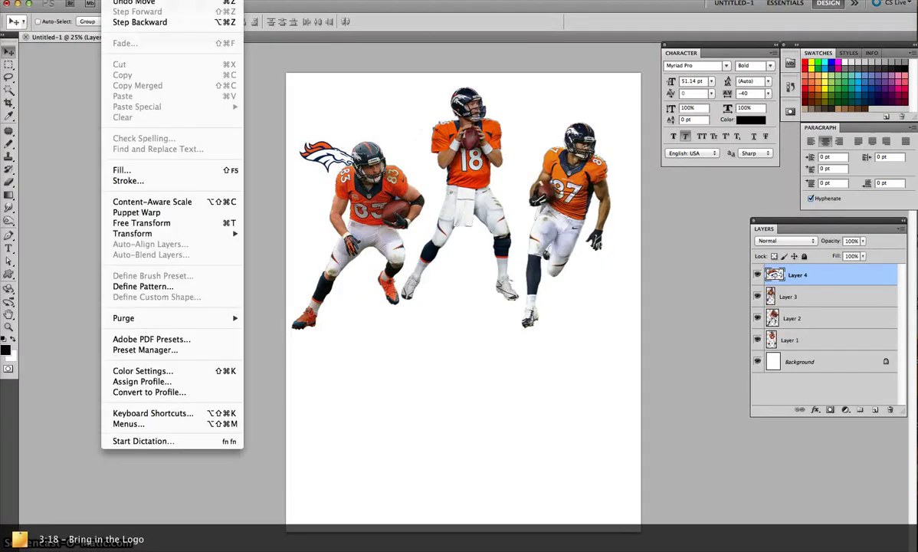
left_click(180, 221)
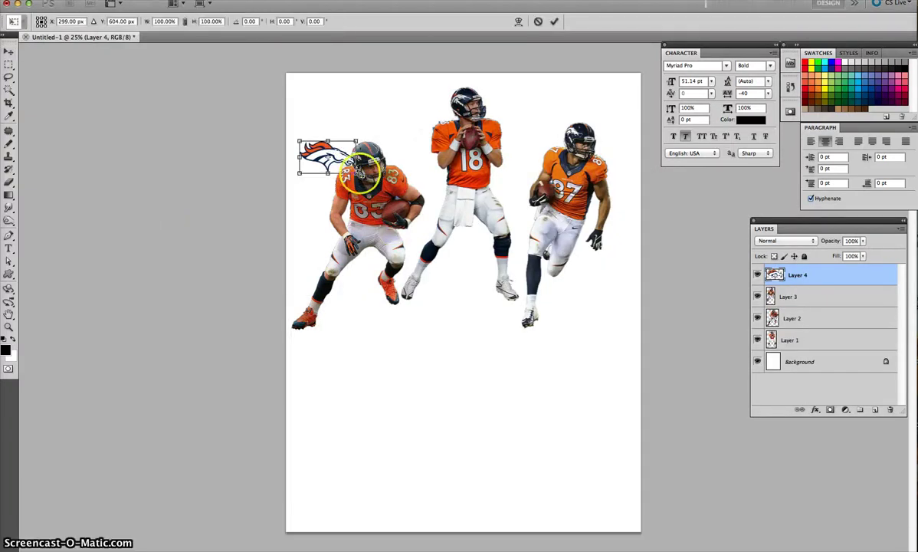
left_click_drag(356, 173, 585, 335)
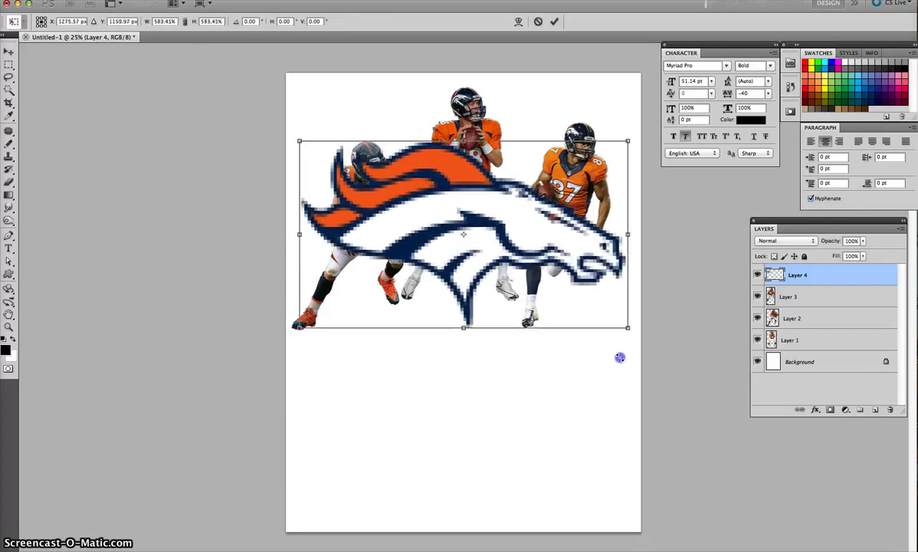
double_click(592, 321)
left_click_drag(587, 297, 568, 273)
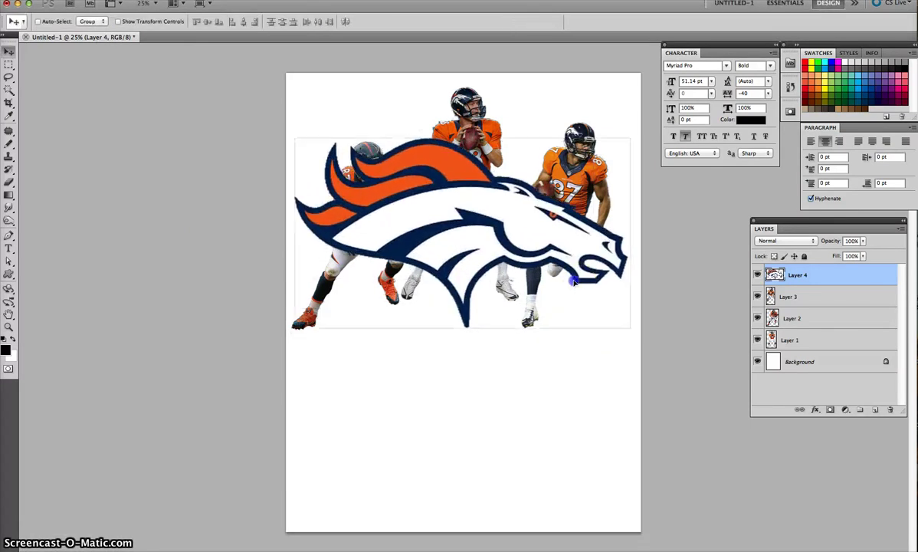
left_click_drag(787, 280, 795, 346)
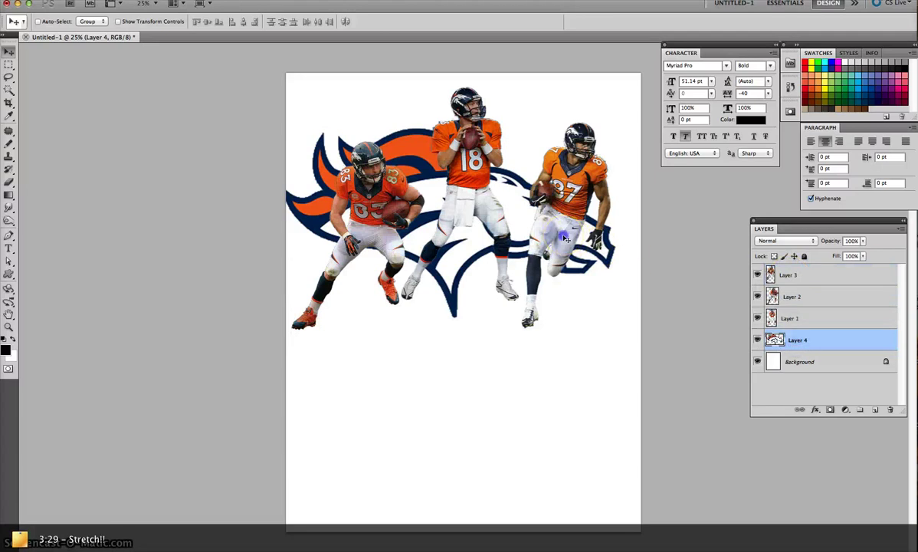
left_click_drag(564, 239, 545, 240)
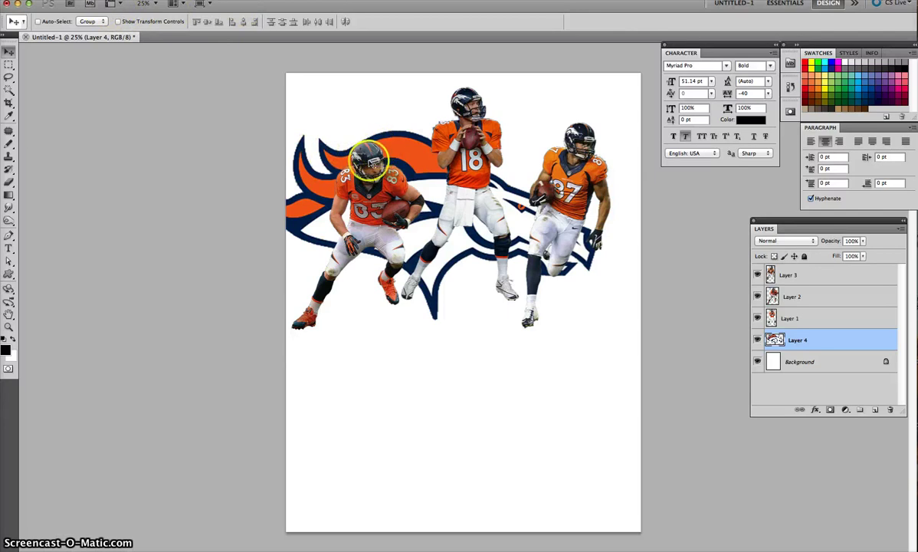
Sample the Broncos logo's navy blue and orange as the foreground and background colours.
left_click(10, 116)
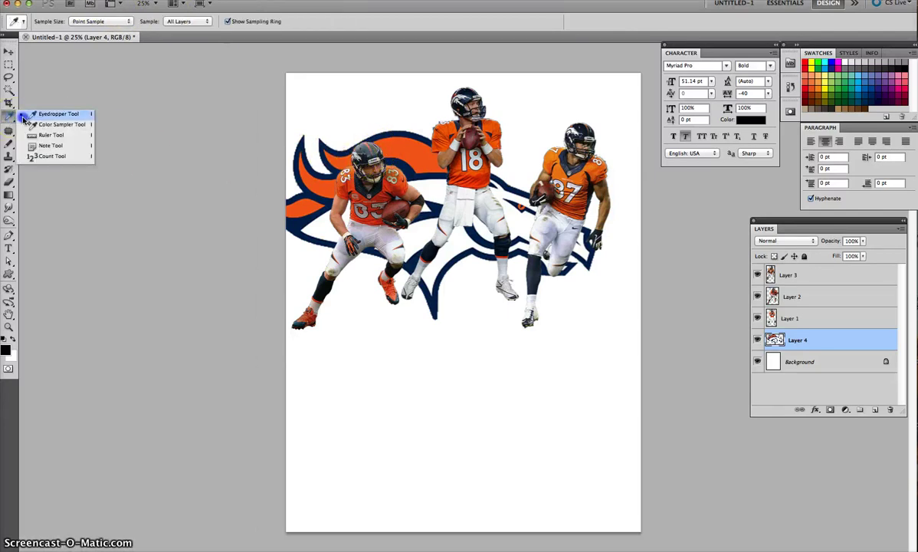
left_click(24, 119)
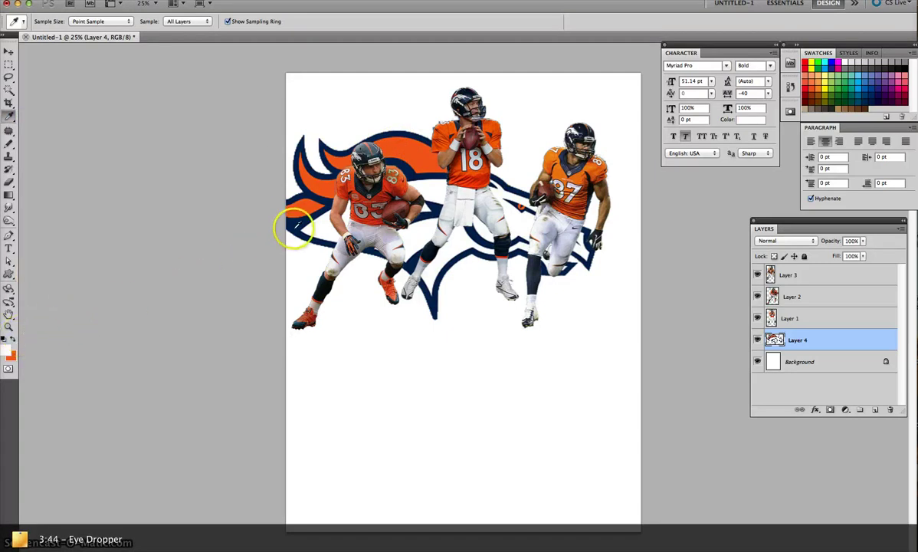
left_click(295, 226)
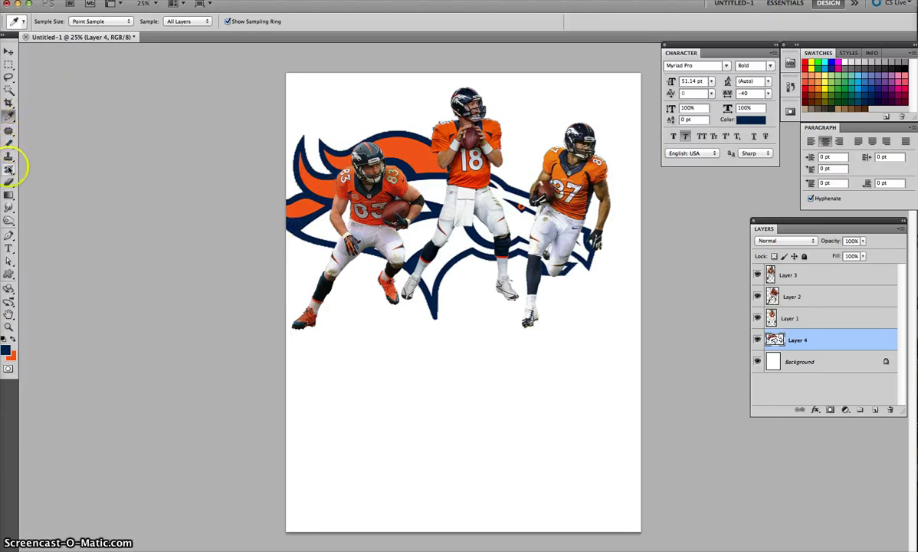
left_click(12, 195)
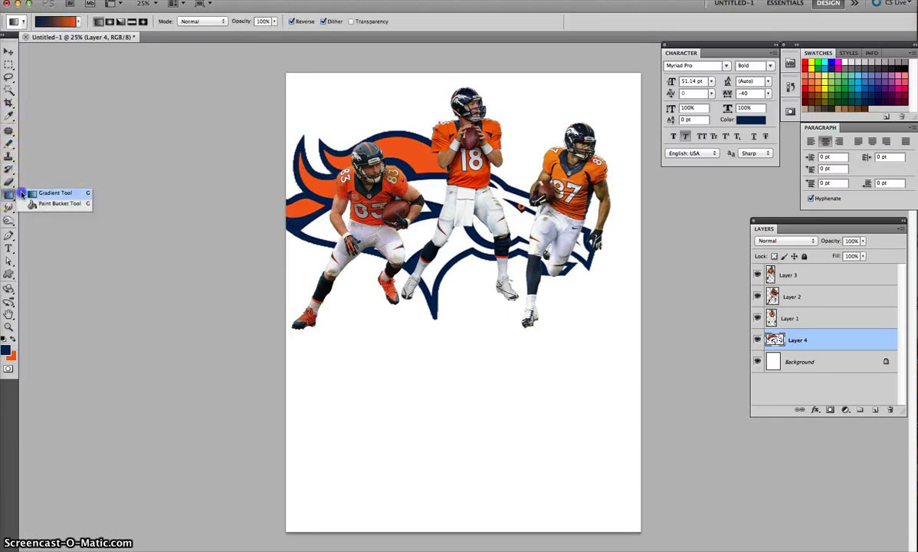
Fill the Background layer with a radial gradient, orange at the centre fading to navy.
left_click(111, 23)
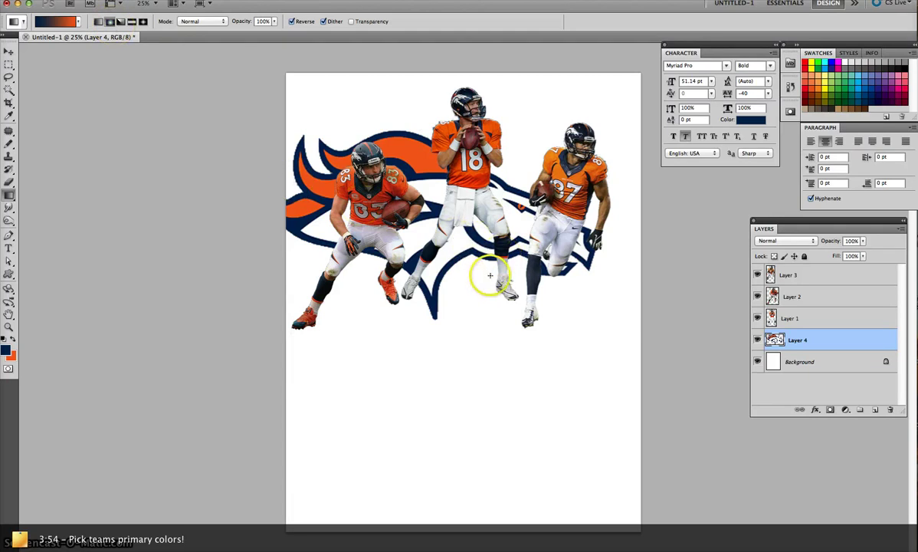
left_click(785, 361)
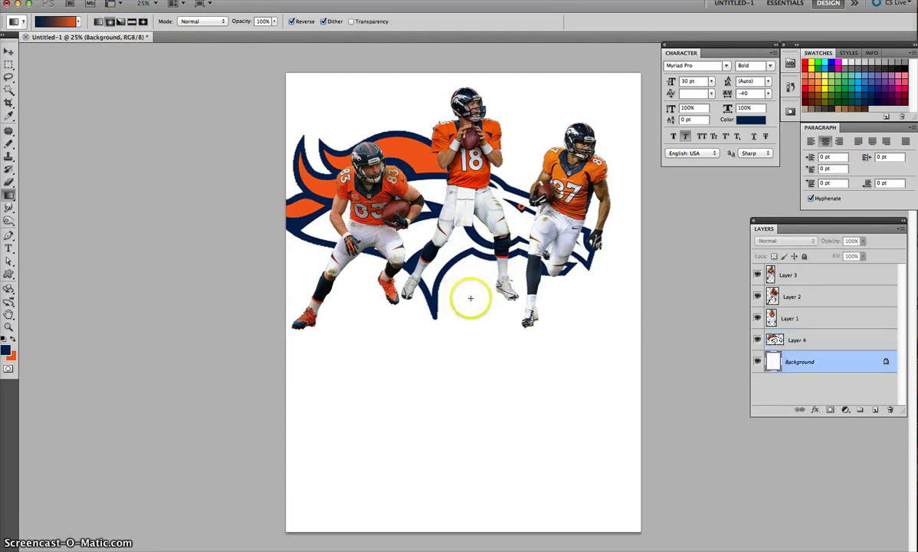
left_click_drag(471, 298, 635, 75)
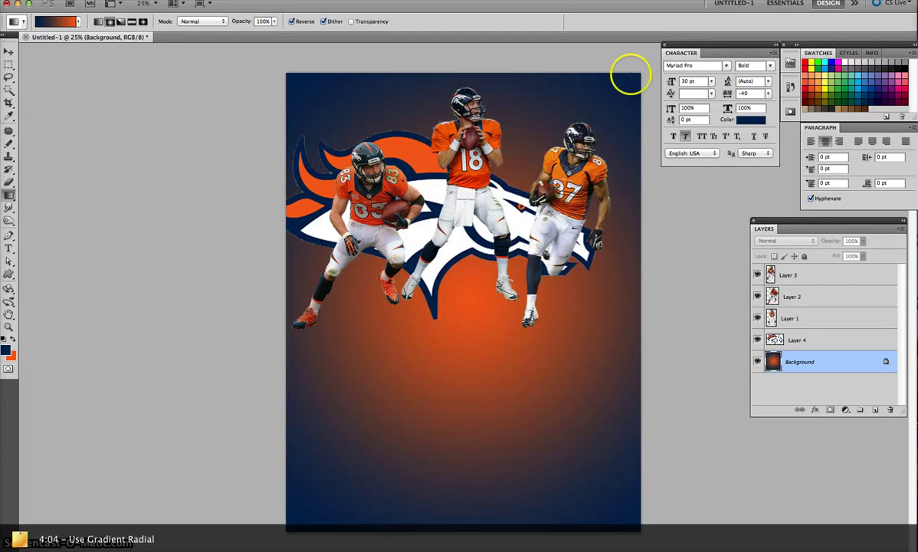
Add a white 57 px outside stroke layer style to the logo layer (Layer 4).
left_click(794, 339)
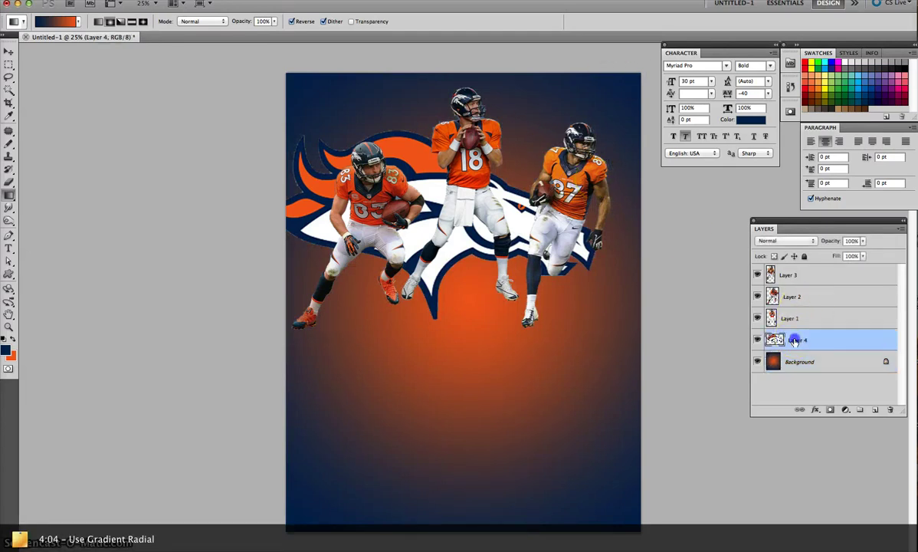
left_click(169, 2)
mouse_move(191, 53)
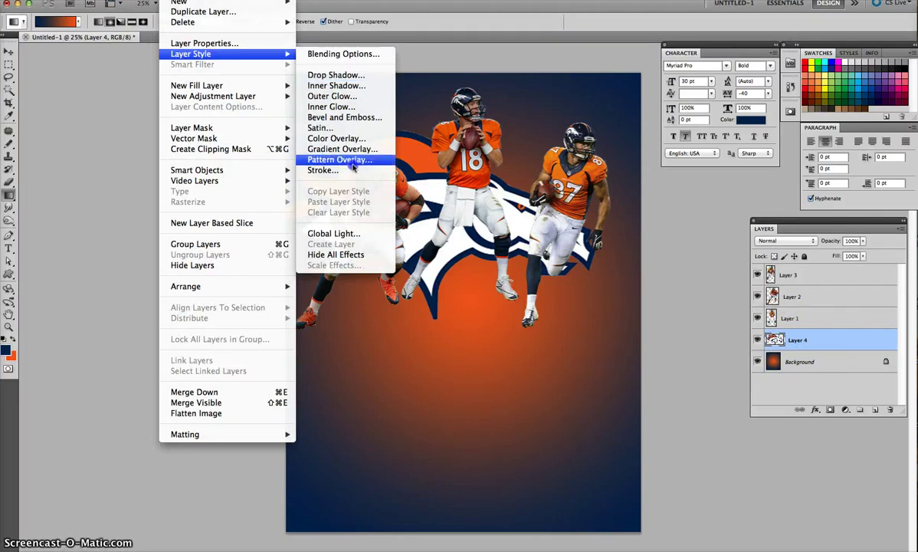
left_click(322, 170)
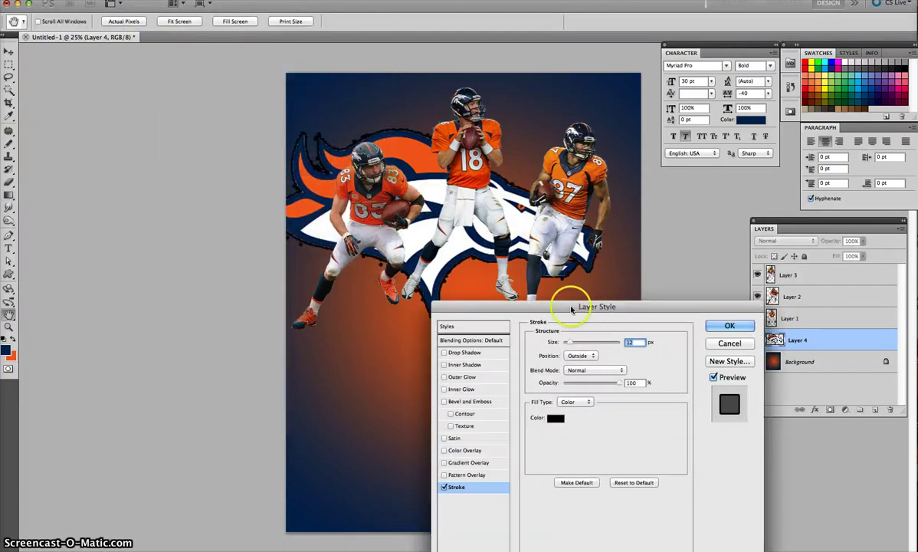
left_click(557, 420)
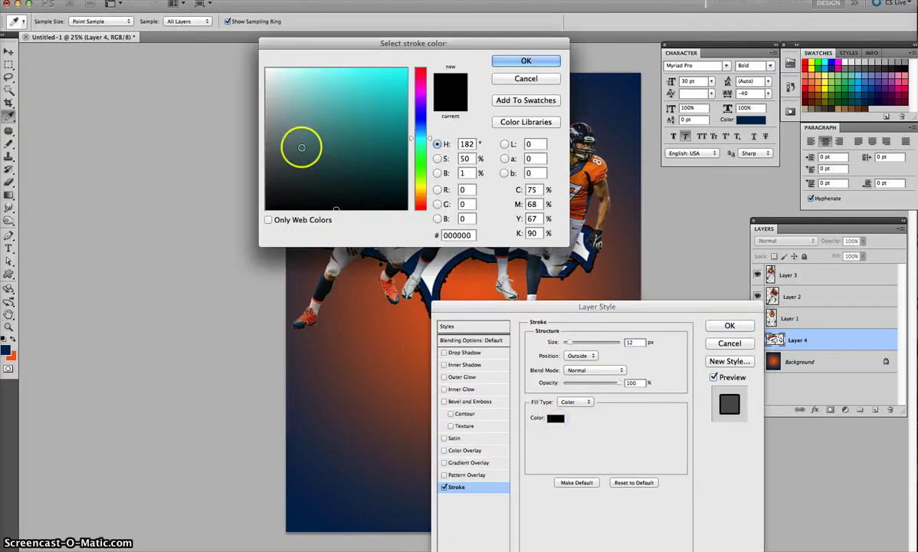
left_click_drag(301, 145, 267, 70)
left_click(498, 62)
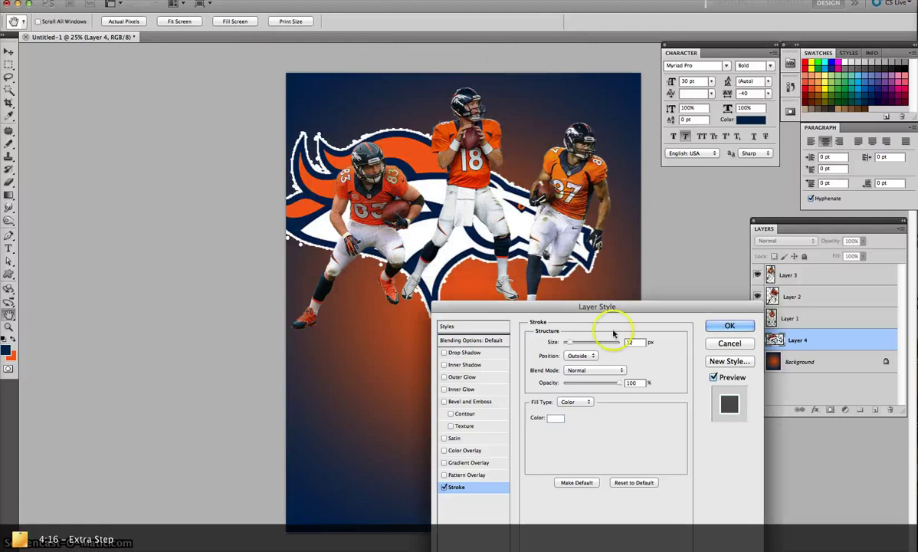
left_click_drag(568, 342, 578, 344)
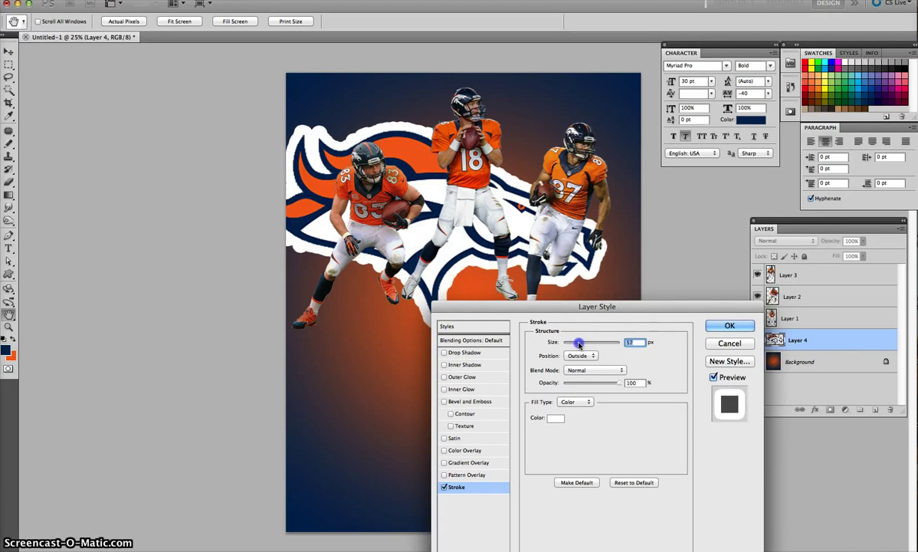
Set the stroke's blend mode to Overlay at about 53% opacity and apply it.
left_click(596, 370)
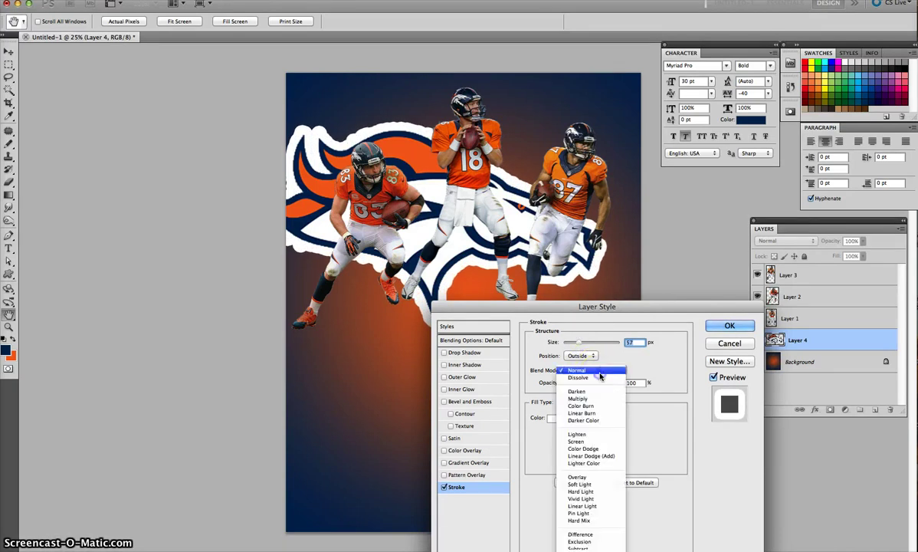
left_click(600, 400)
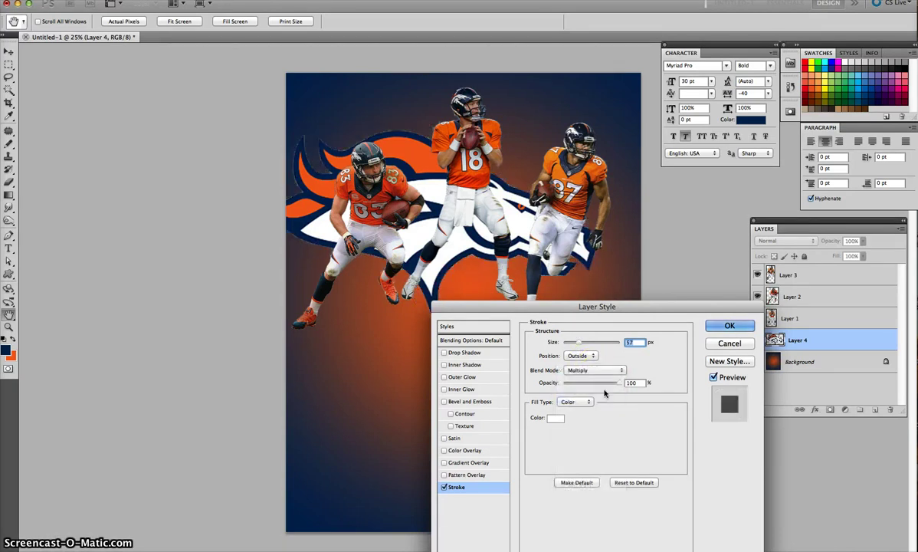
left_click(600, 372)
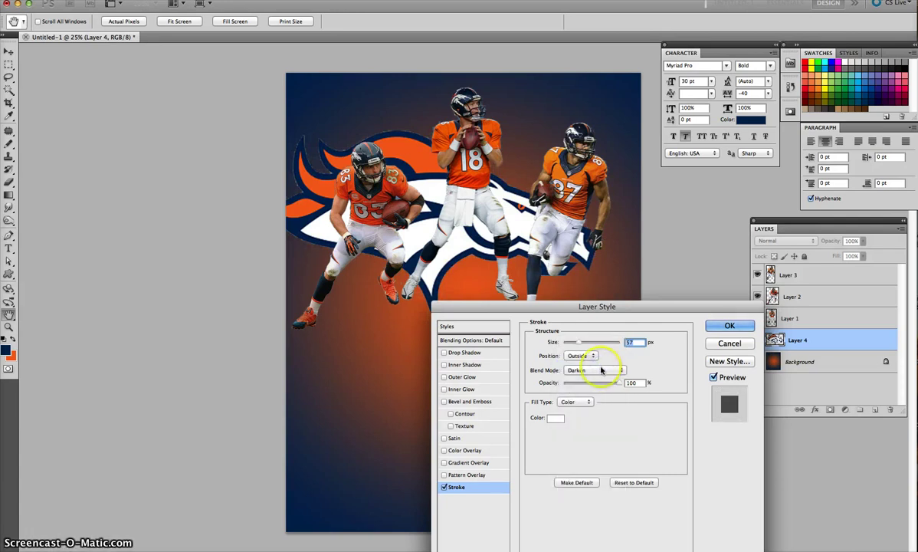
left_click(595, 370)
left_click(597, 385)
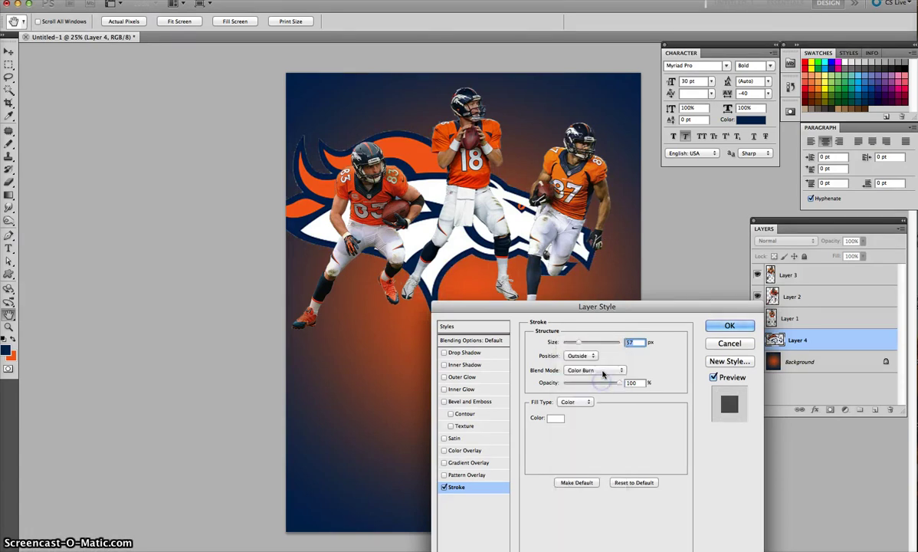
left_click(602, 405)
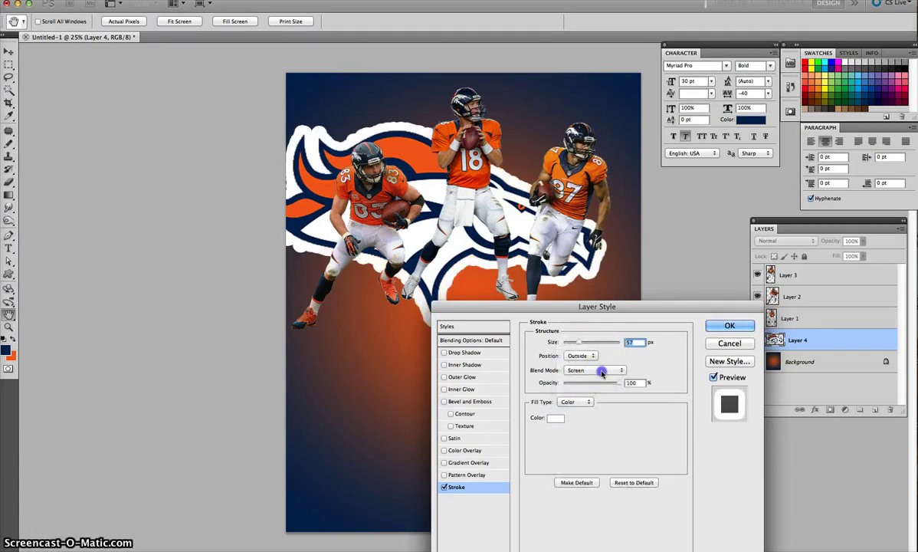
left_click(602, 373)
left_click(603, 372)
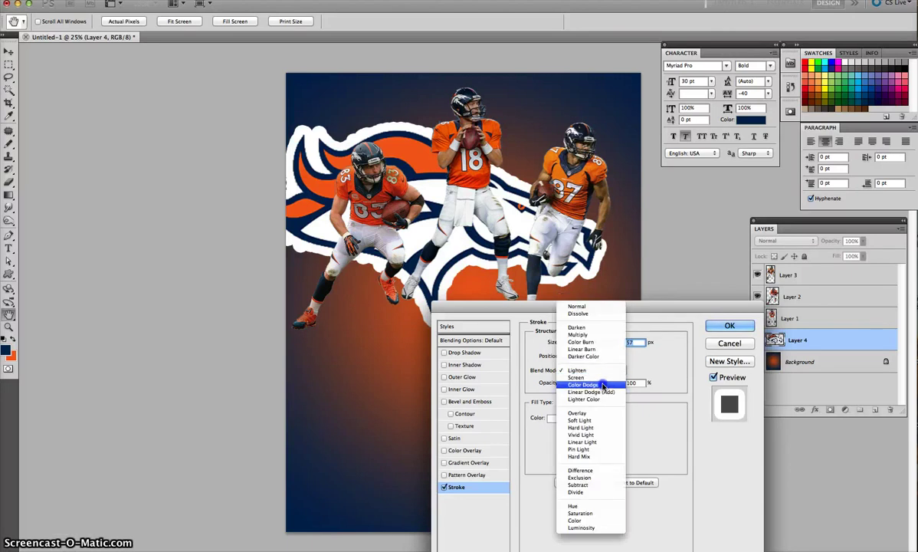
left_click(603, 383)
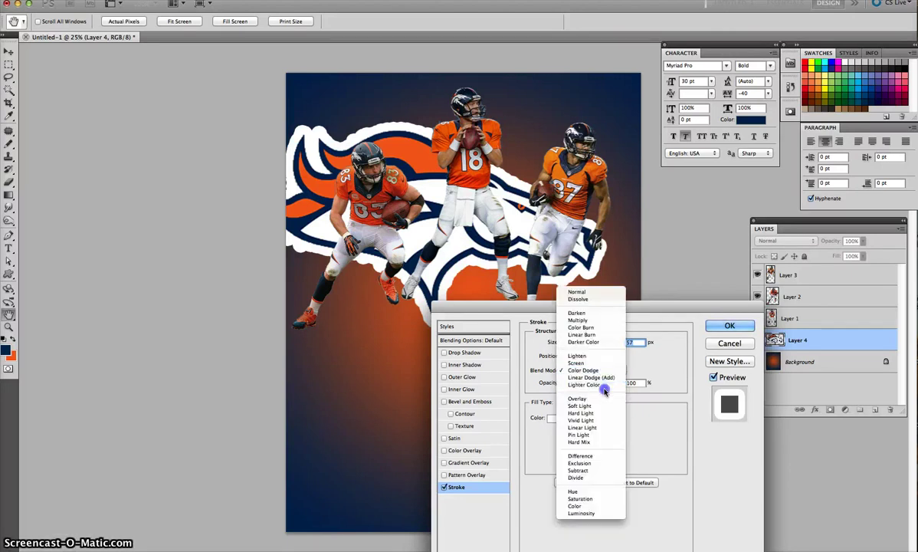
left_click(604, 399)
left_click_drag(617, 383, 592, 384)
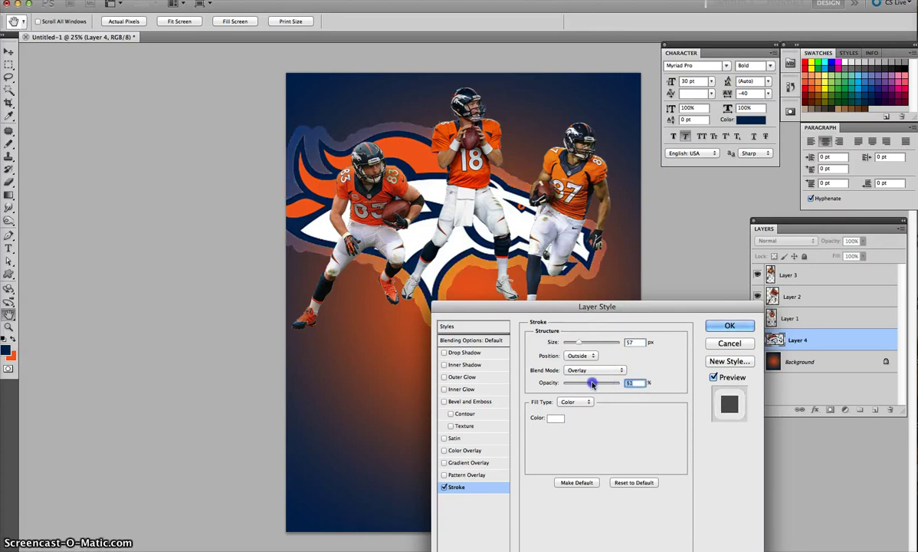
left_click(699, 331)
key("g")
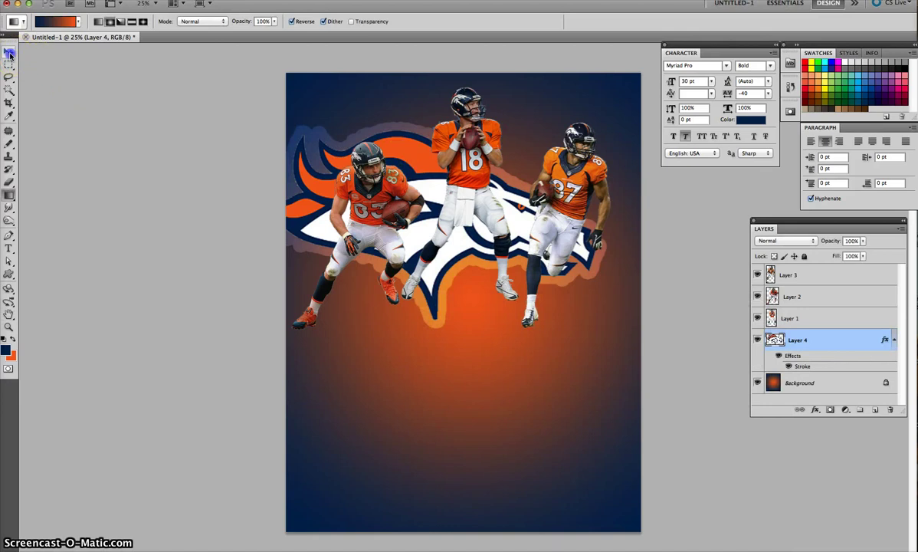
left_click(9, 53)
left_click(118, 153)
In Safari, go to google.com and run a Google Images search for 'denver skyline'.
key("super+Tab")
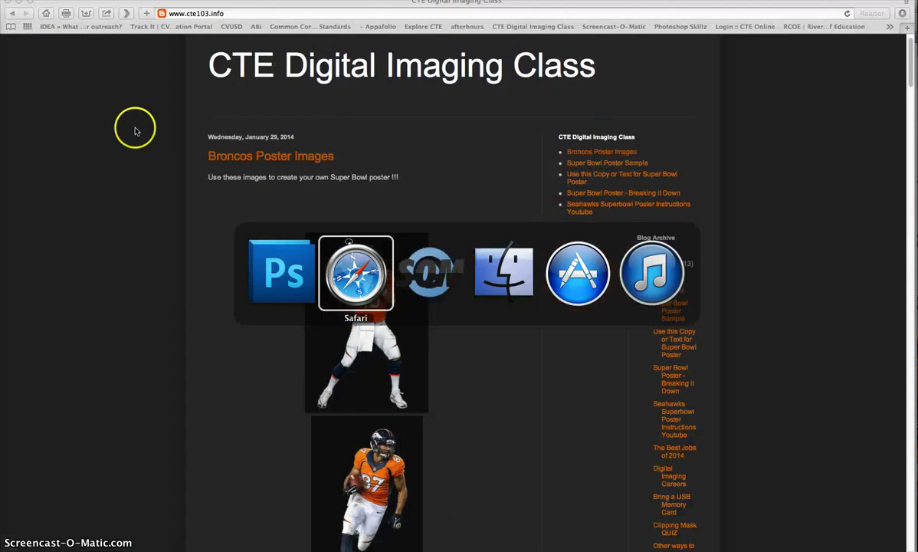
left_click(75, 3)
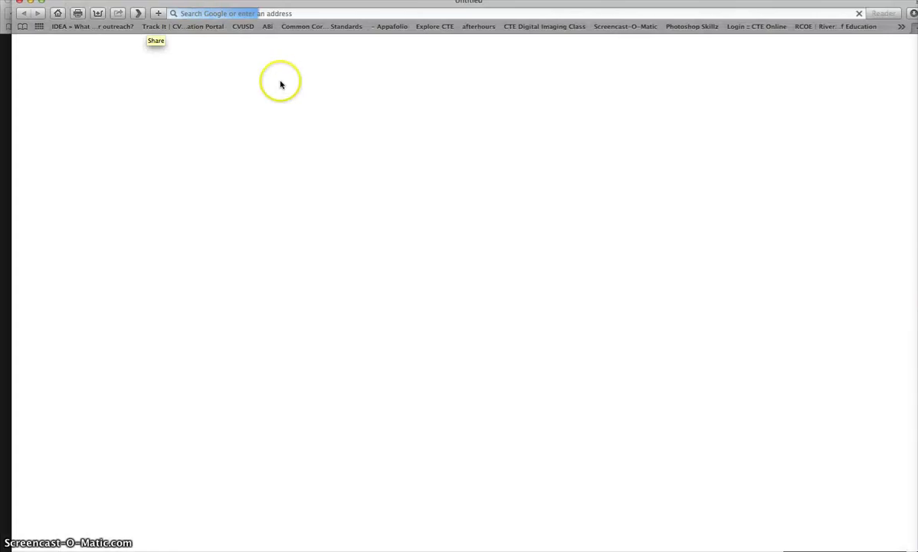
left_click(289, 13)
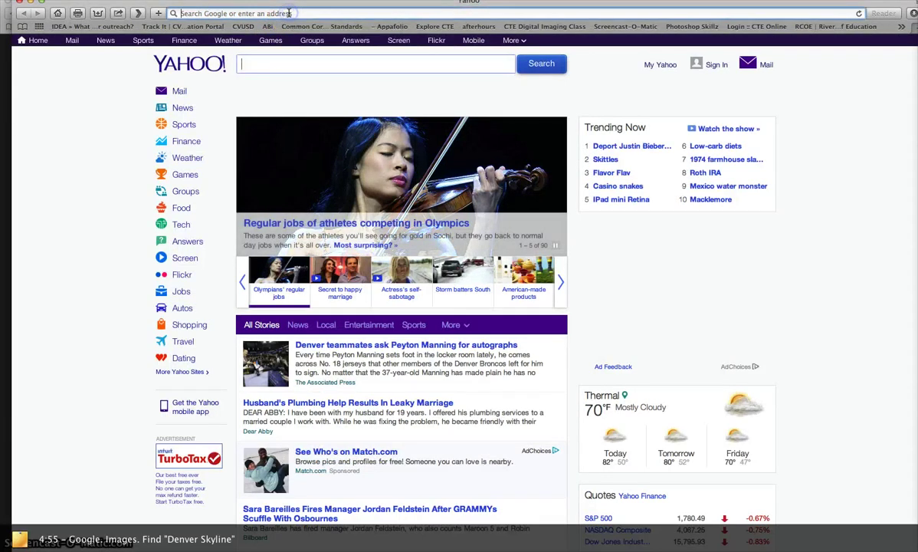
type("google")
key("Return")
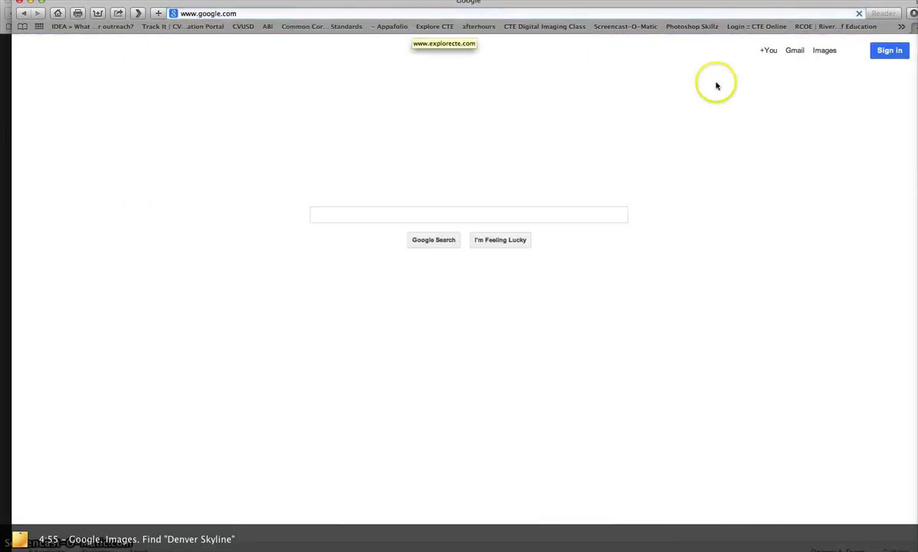
left_click(825, 51)
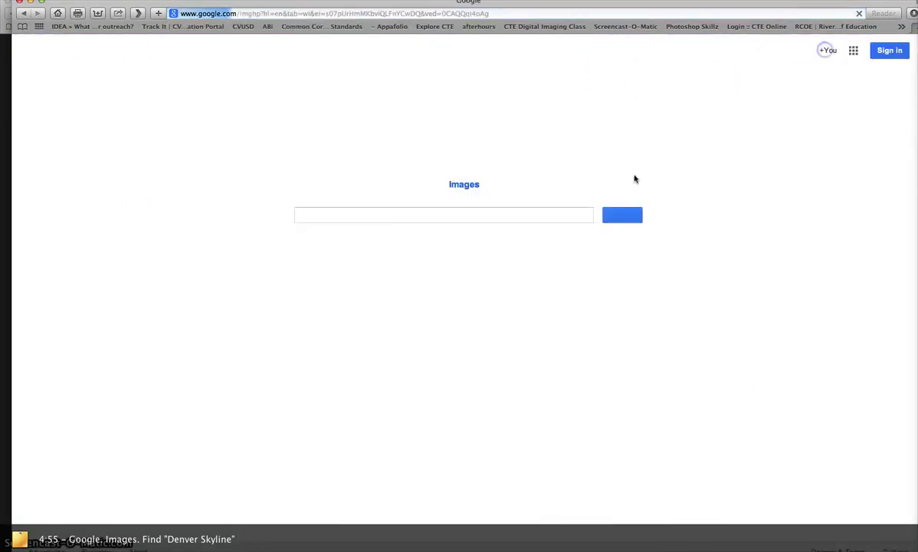
left_click(478, 212)
type("denver ")
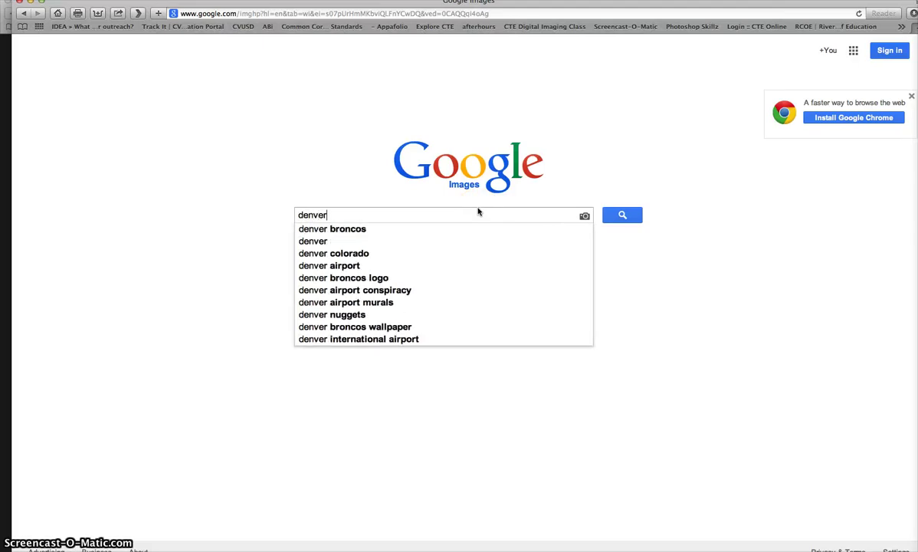
type("skyline")
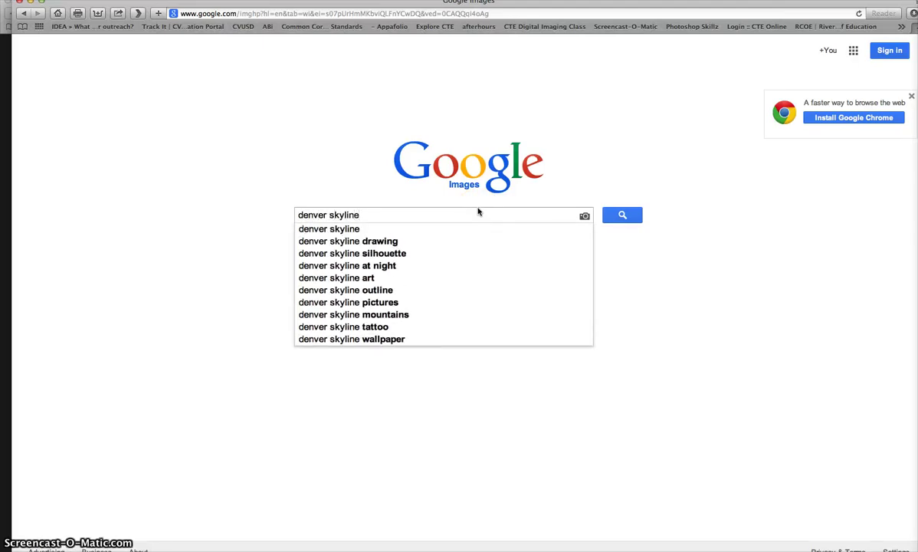
key("Return")
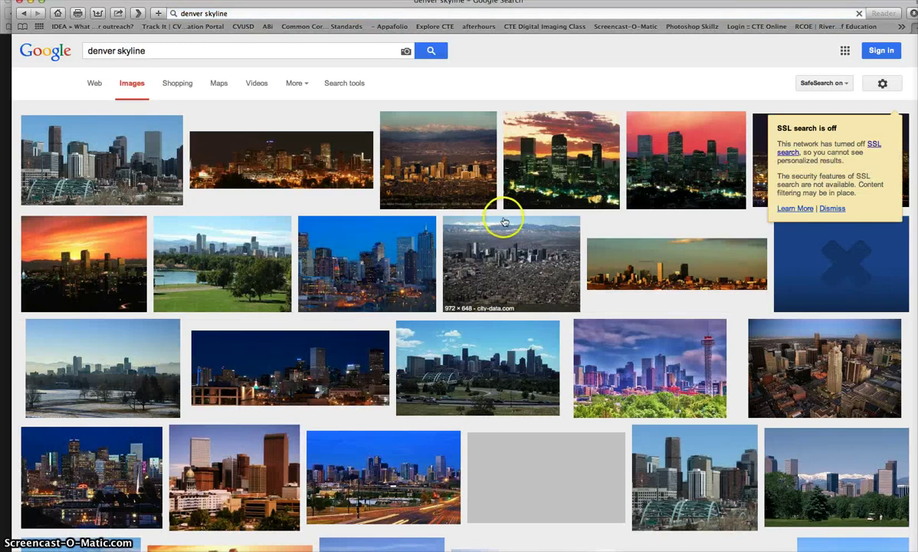
Open the red-sky Denver sunset photo at full size and drag it into the poster document.
left_click(564, 177)
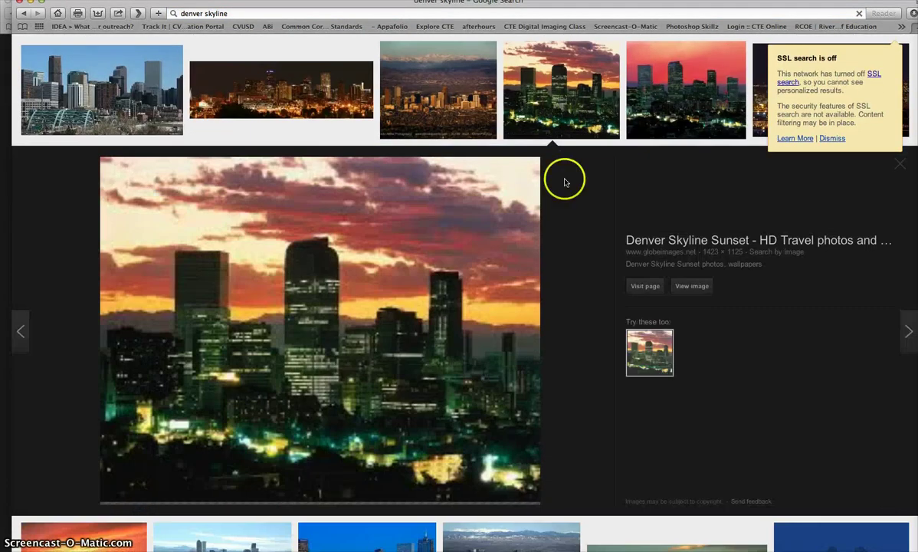
left_click(691, 289)
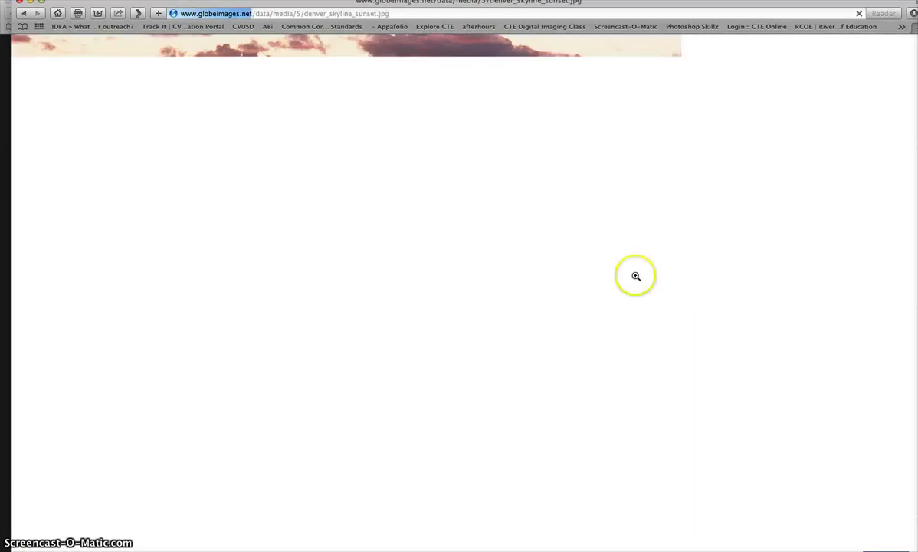
left_click(285, 166)
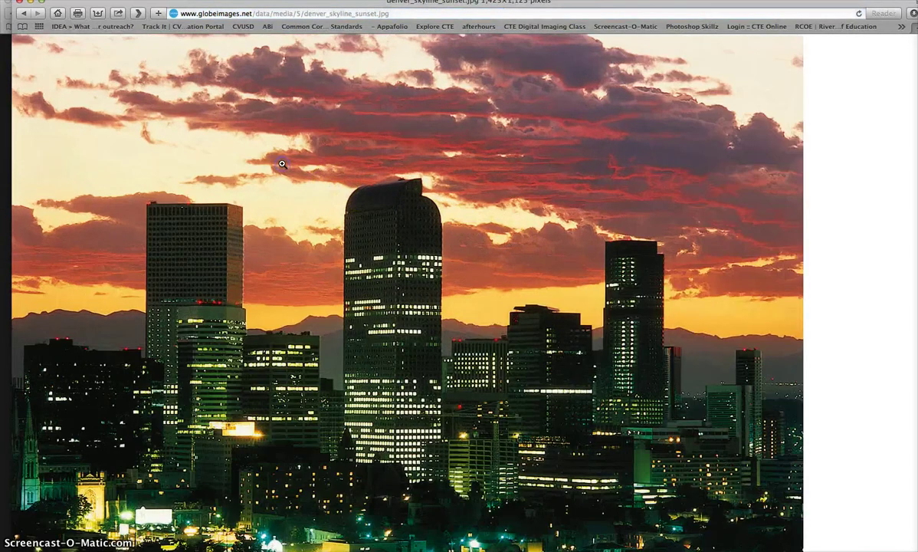
left_click_drag(99, 3, 535, 80)
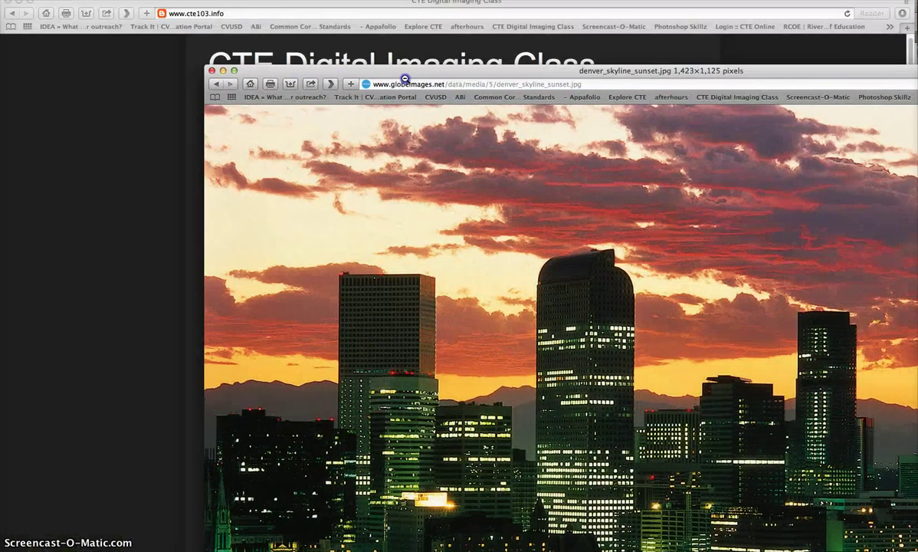
left_click(17, 3)
mouse_move(608, 240)
left_mouse_down()
mouse_move(396, 175)
mouse_move(314, 167)
left_mouse_up()
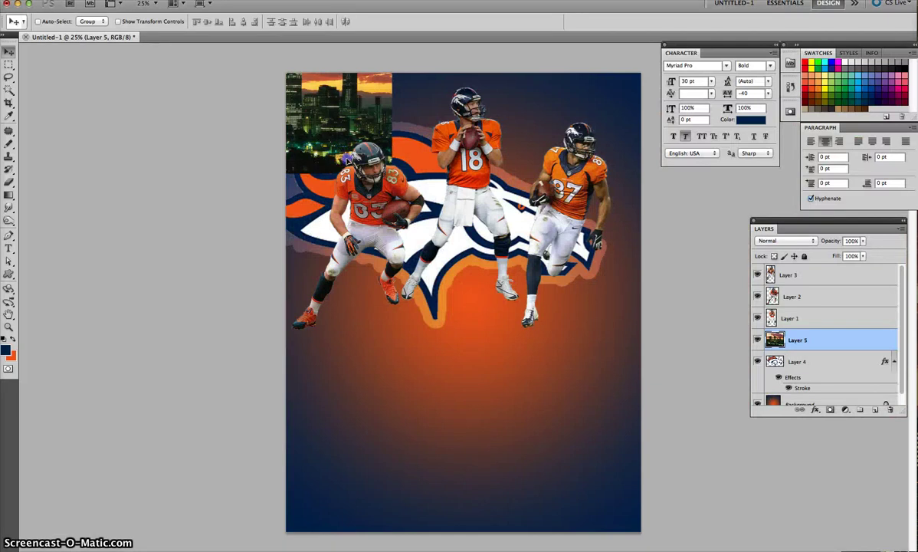
Free Transform the skyline layer to about 180% so it spans the poster's full width.
left_click_drag(345, 158, 430, 205)
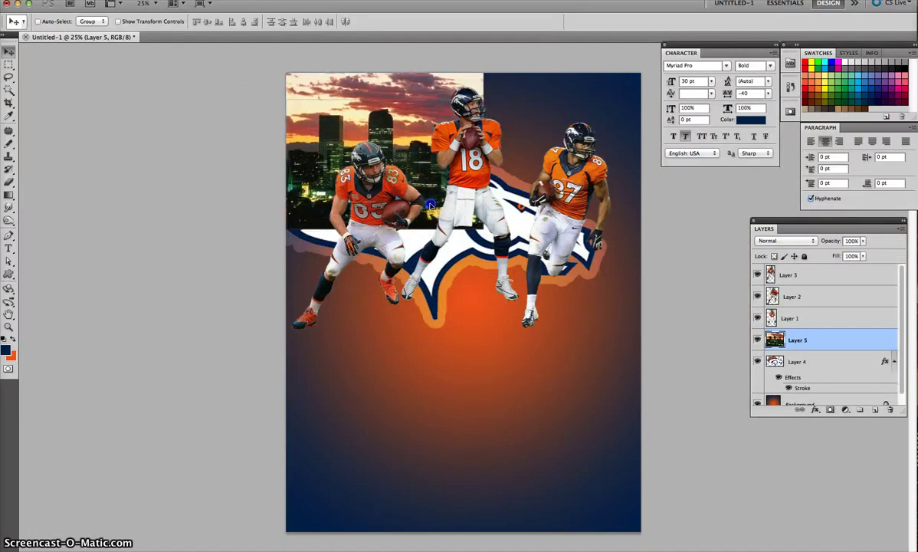
left_click(123, 1)
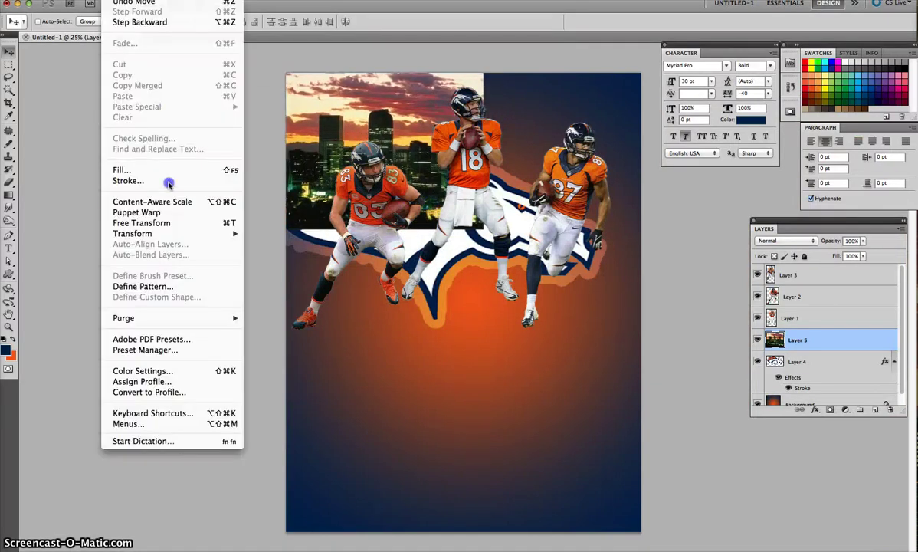
left_click(164, 223)
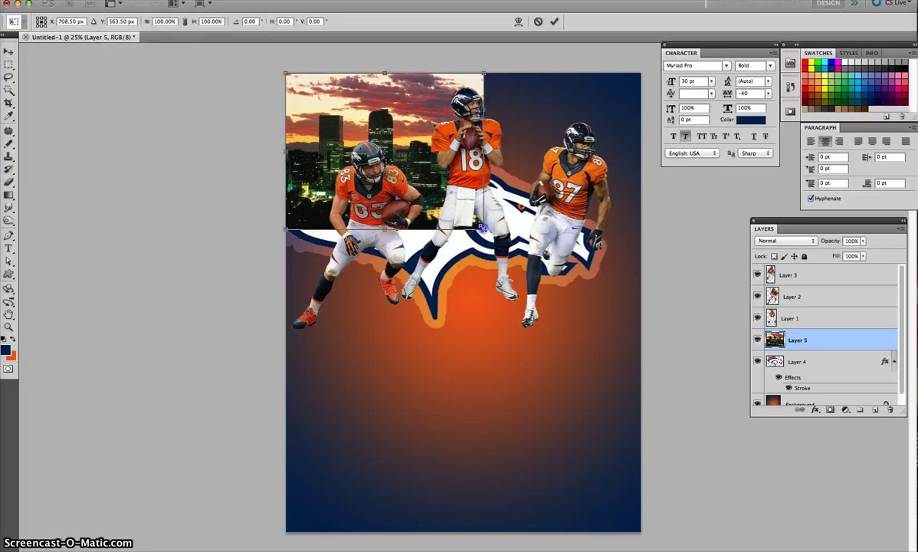
left_click_drag(482, 227, 644, 353)
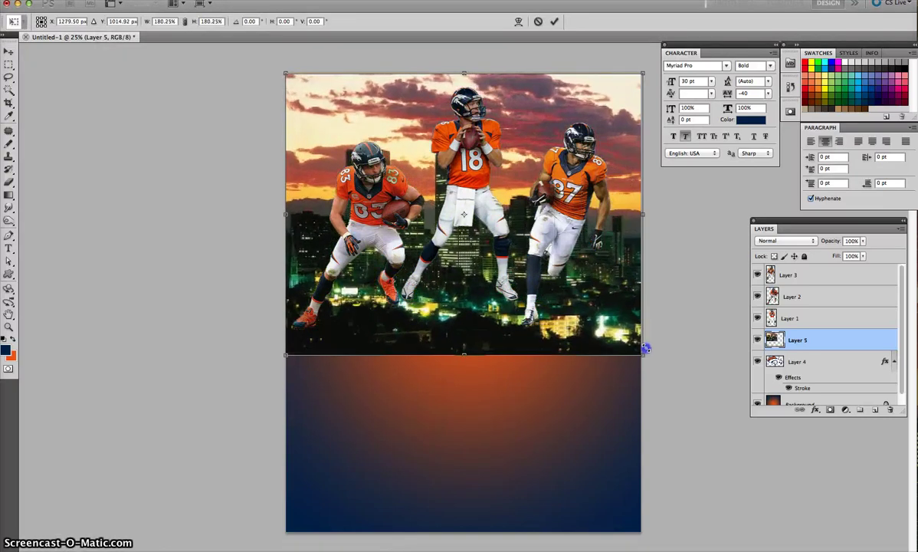
double_click(407, 100)
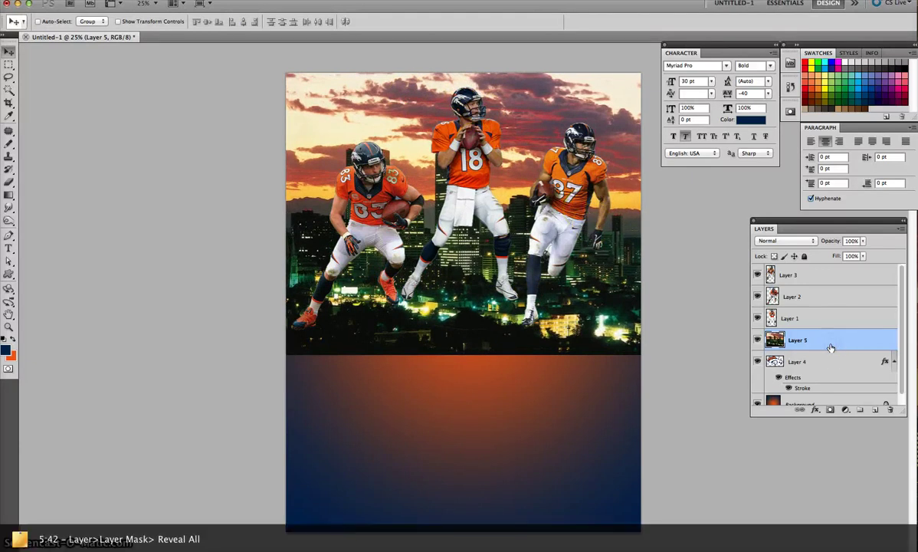
Mask Layer 5 with a vertical black-to-white gradient so the skyline fades out toward the bottom.
left_click(830, 410)
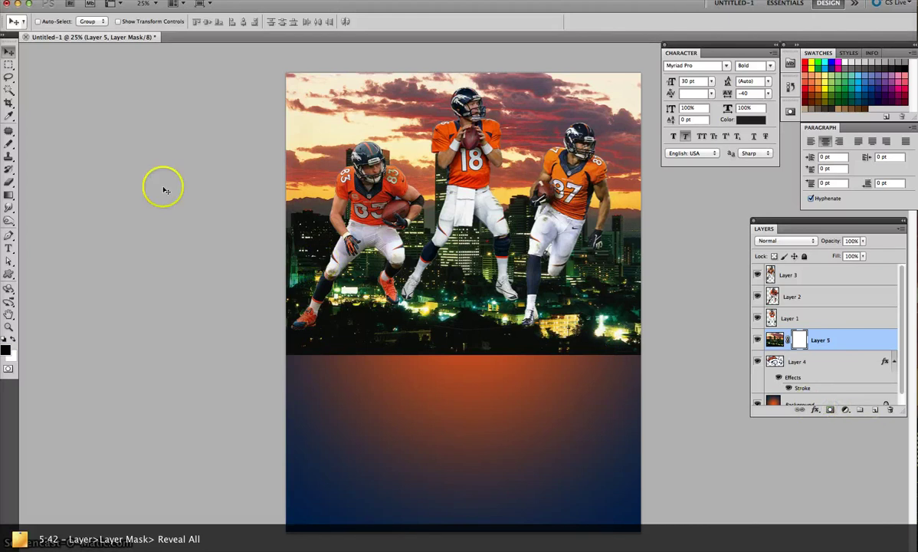
left_click_drag(9, 195, 24, 188)
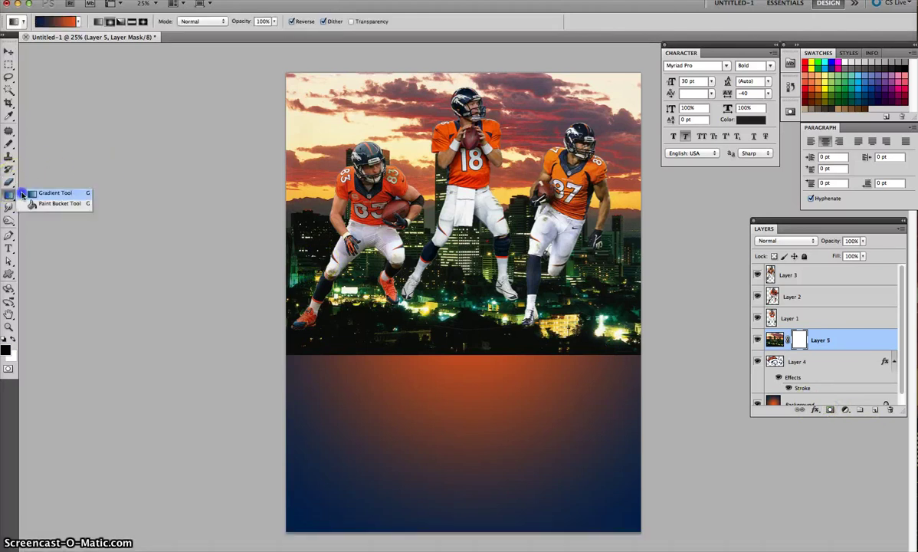
left_click(55, 22)
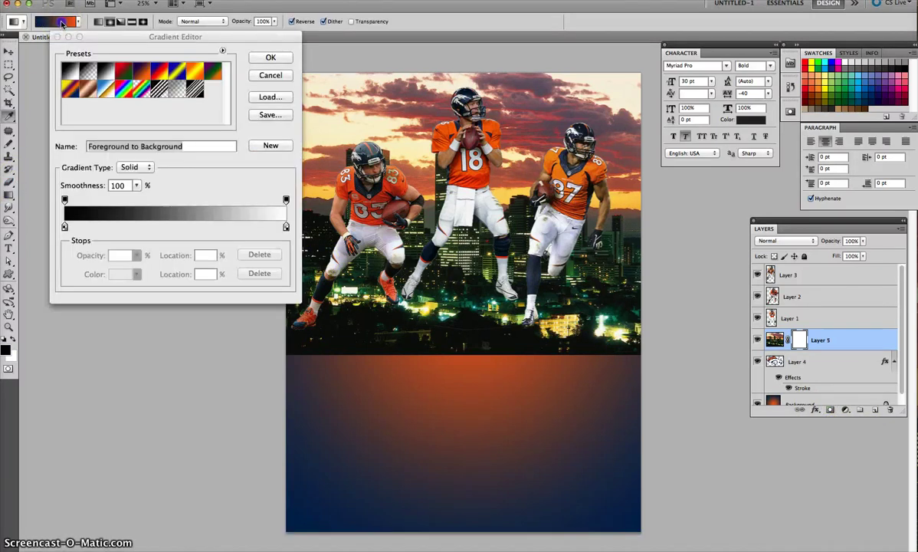
double_click(71, 72)
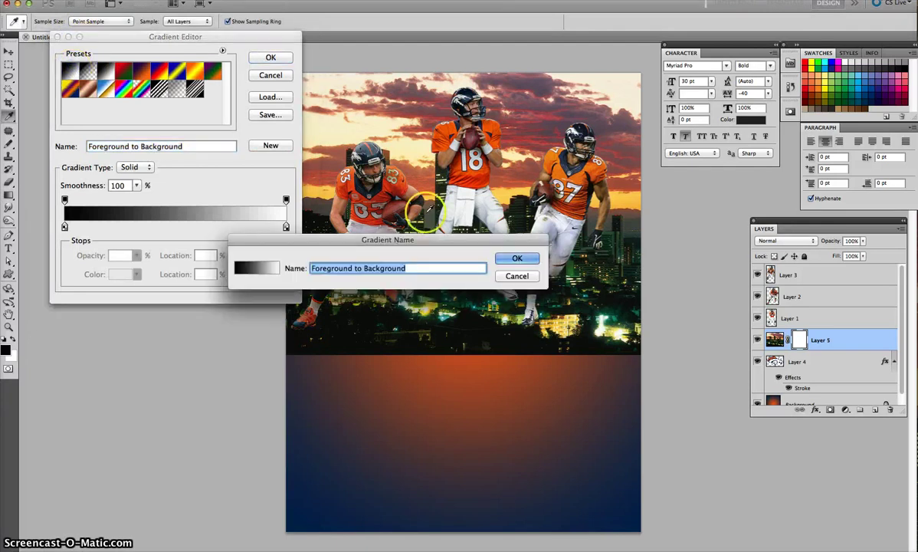
left_click(516, 261)
left_click(287, 57)
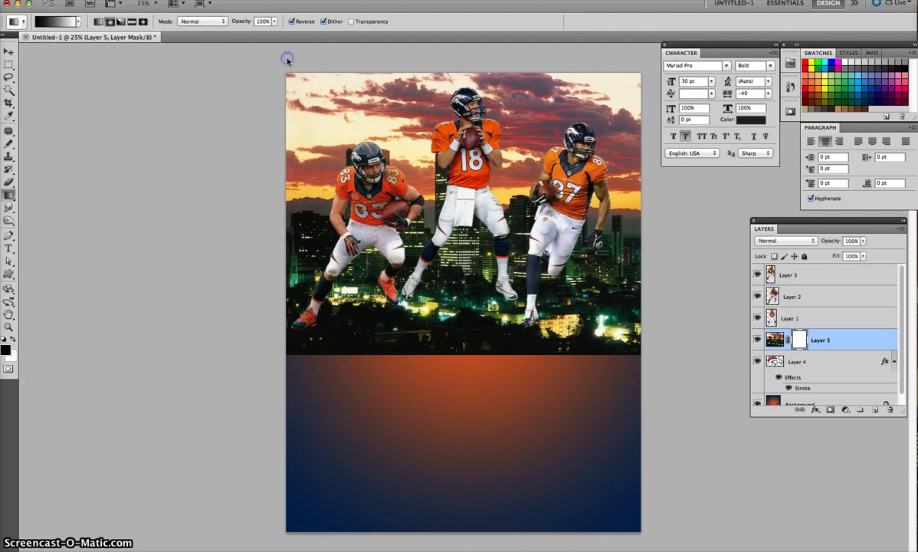
left_click_drag(490, 201, 500, 325)
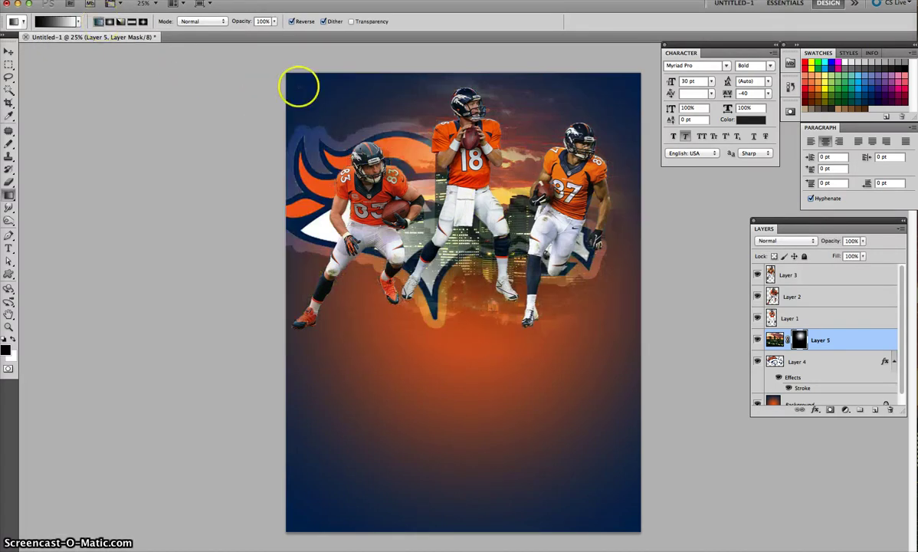
left_click_drag(432, 158, 431, 253)
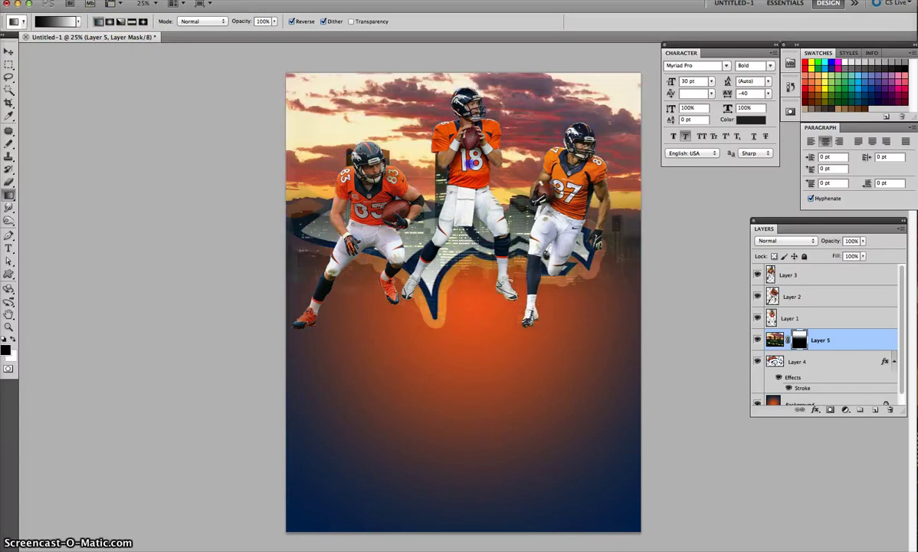
left_click_drag(483, 190, 483, 192)
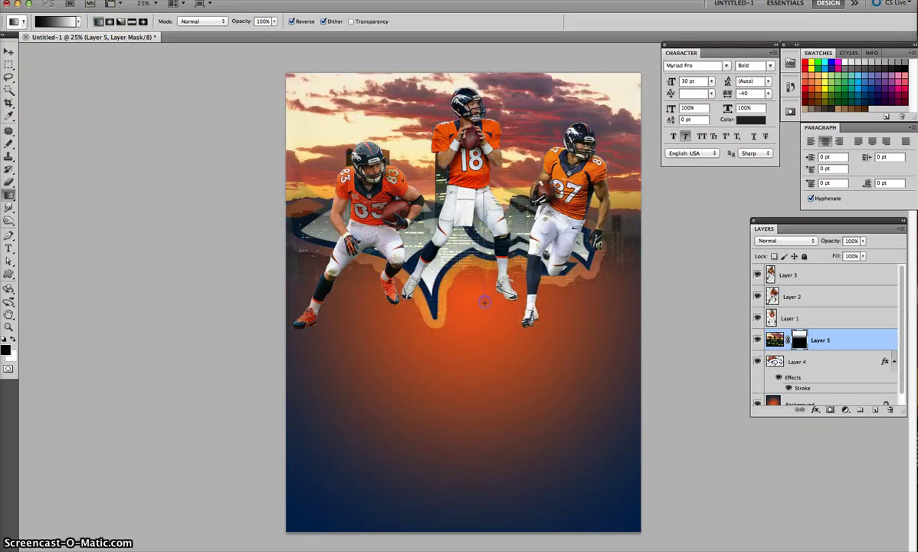
left_click(8, 51)
Raise the skyline layer, then scale the #18 player on Layer 1 to about 108% and recentre it.
left_click_drag(366, 167, 372, 121)
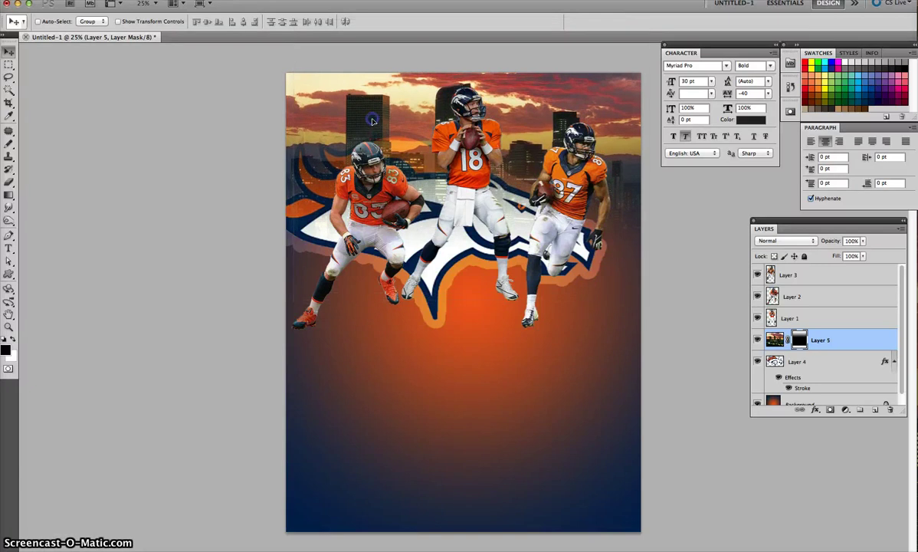
left_click(881, 359)
left_click(799, 316)
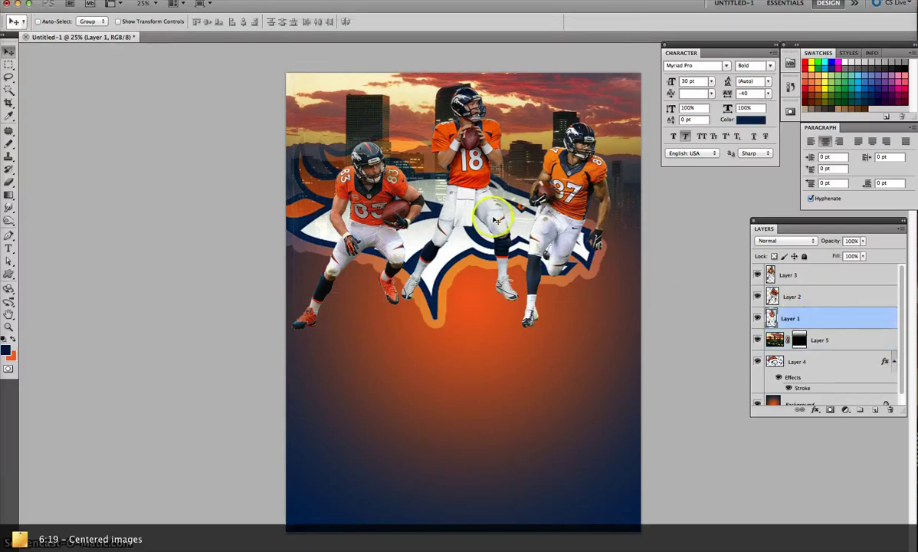
left_click_drag(492, 219, 491, 224)
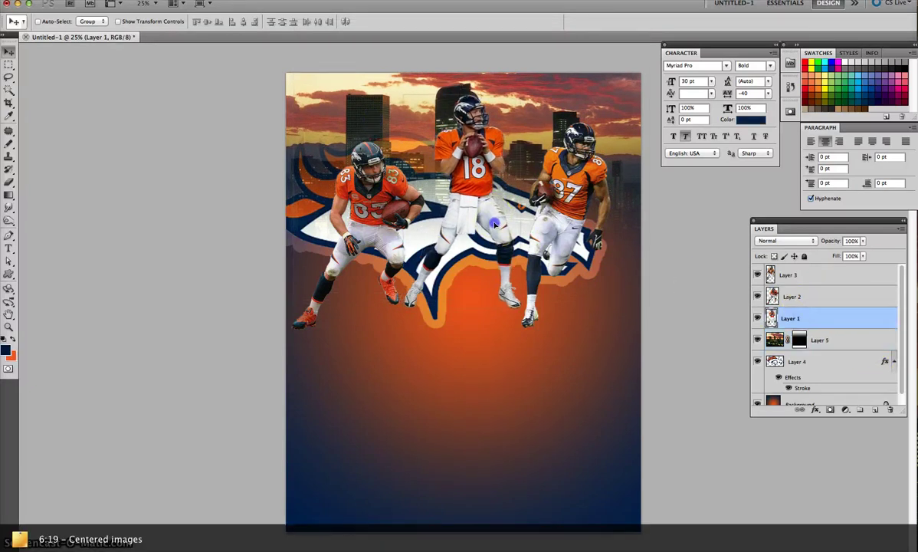
key("ctrl+t")
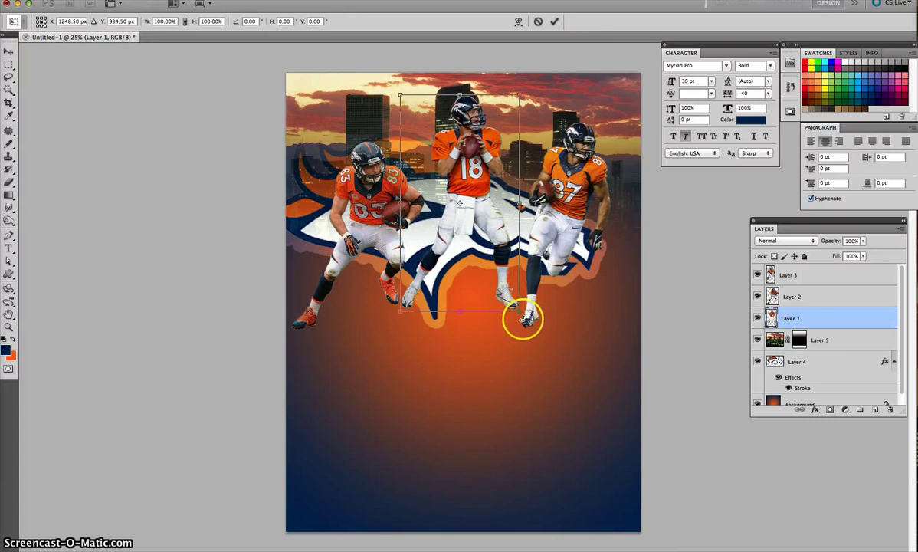
left_click_drag(526, 316, 534, 327)
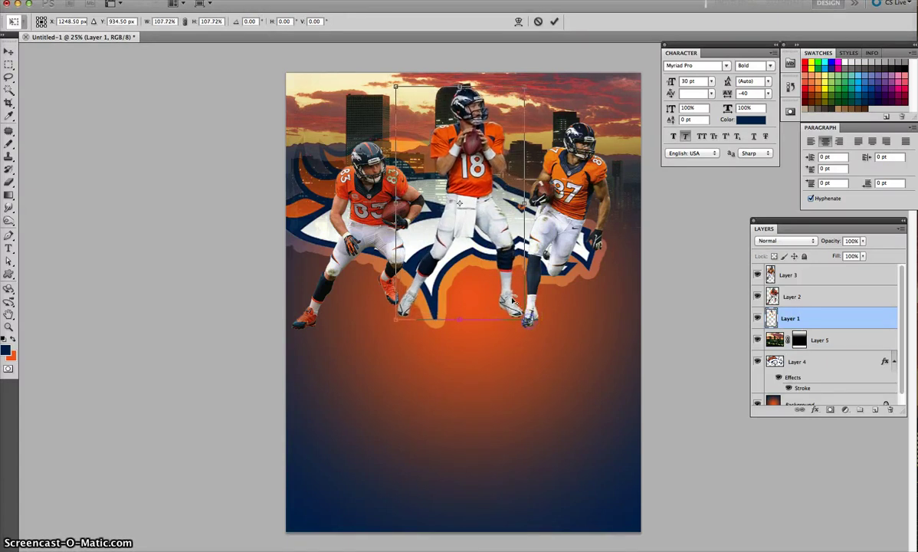
key("Return")
left_click_drag(498, 280, 503, 292)
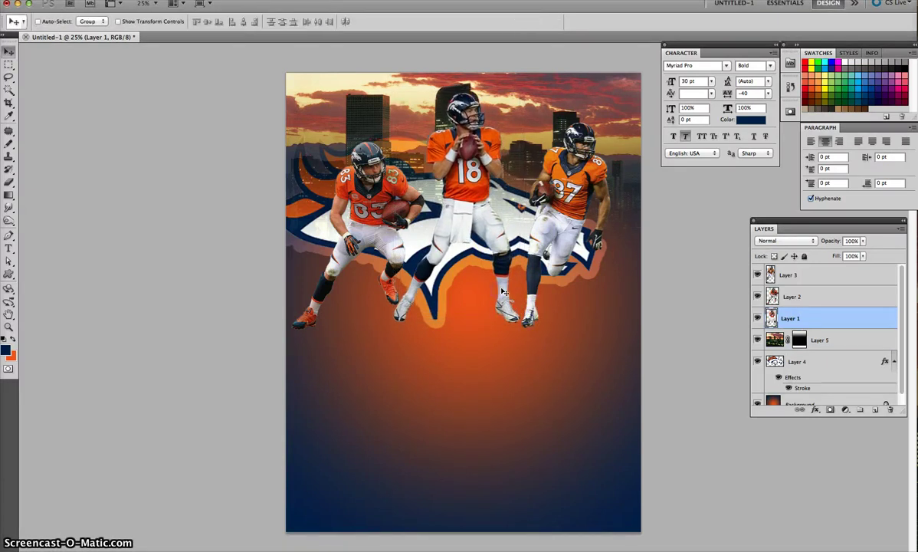
Add gradient masks fading the legs of the middle #18, left #83 and right #87 players.
left_click(830, 411)
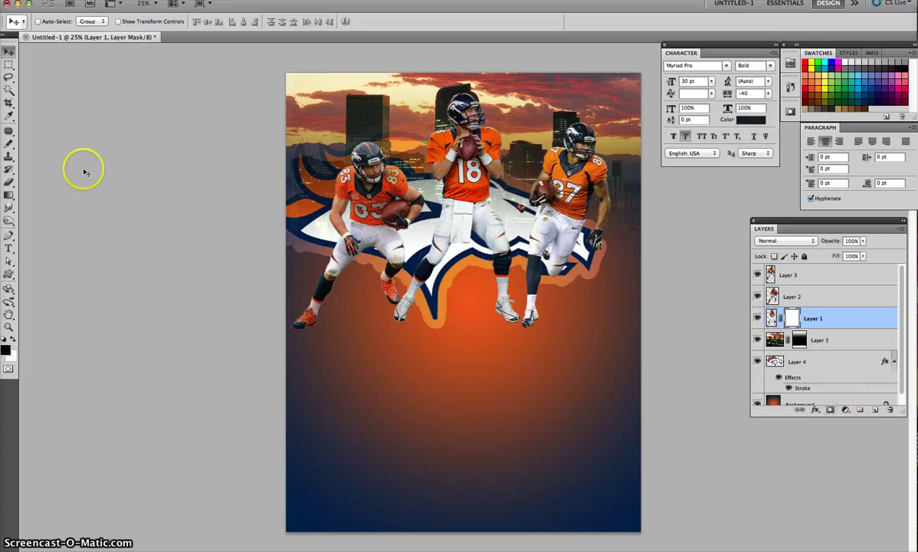
left_click(9, 195)
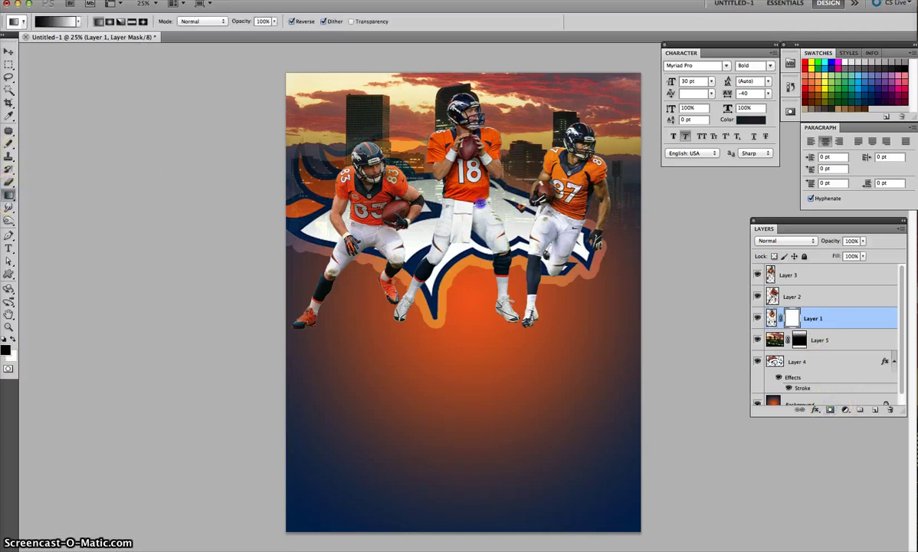
left_click_drag(480, 335, 477, 267)
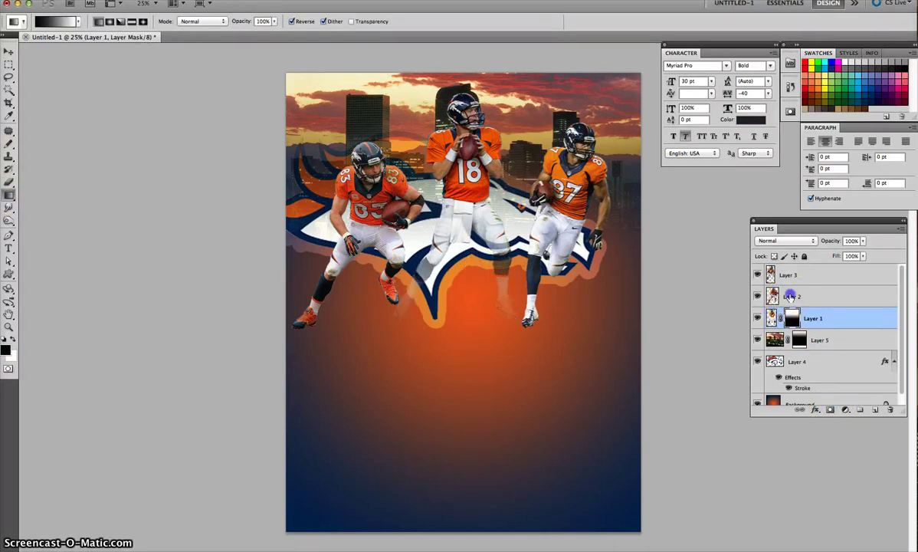
left_click(789, 296)
left_click(831, 412)
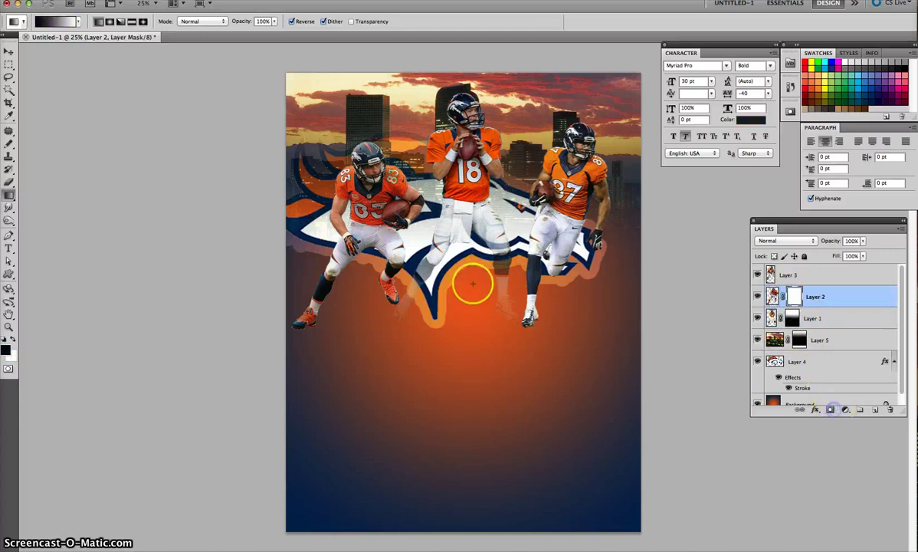
left_click_drag(380, 320, 490, 304)
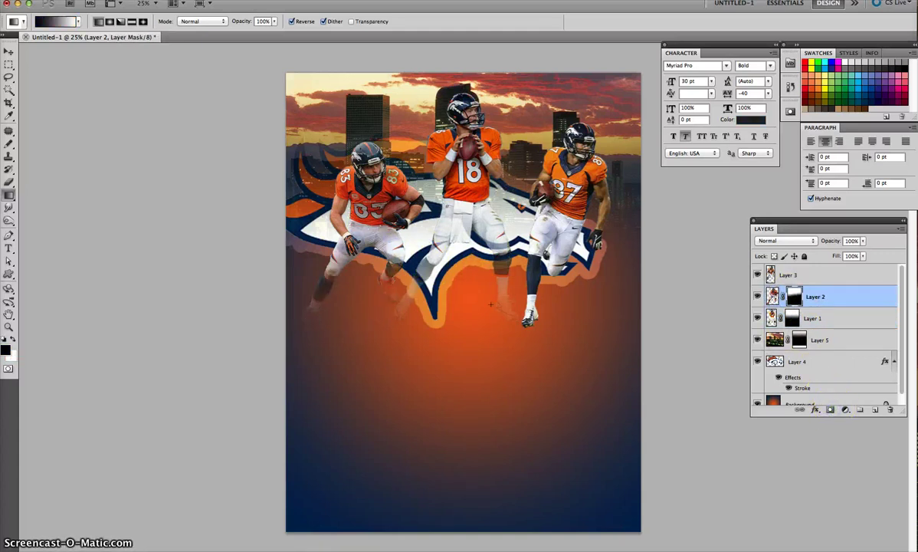
left_click(789, 276)
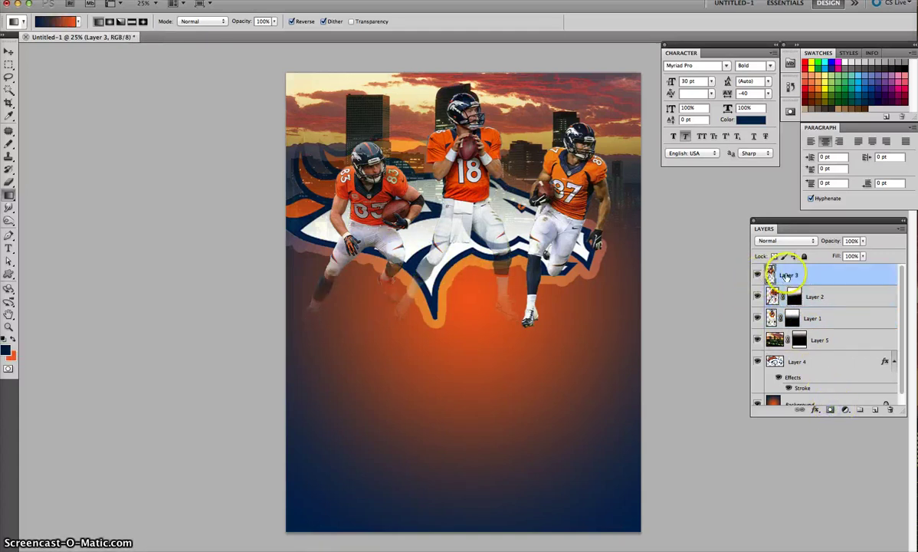
left_click(831, 410)
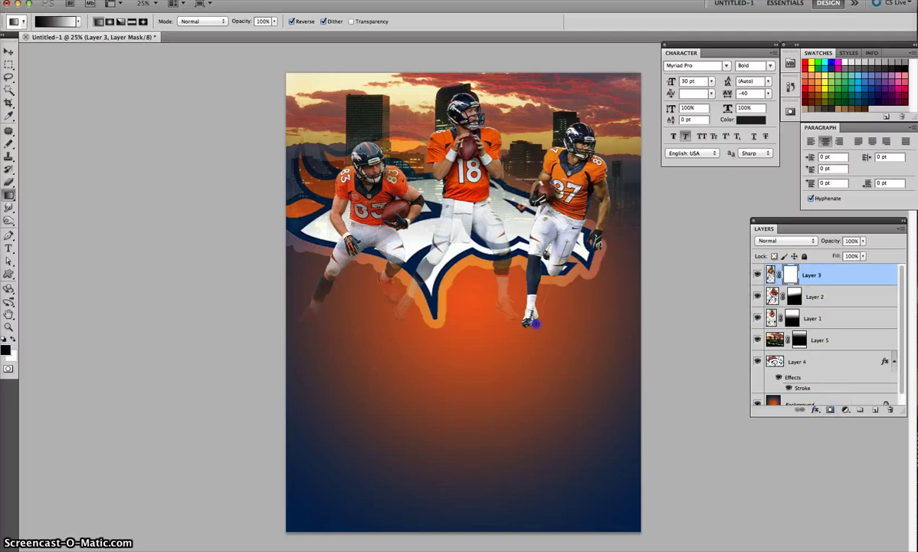
left_click_drag(534, 324, 533, 259)
left_click(9, 51)
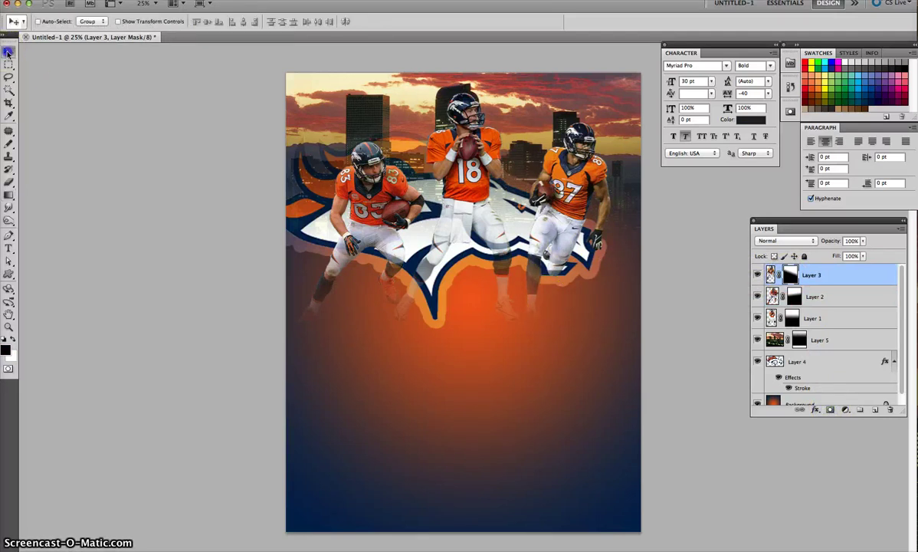
key("super+Tab")
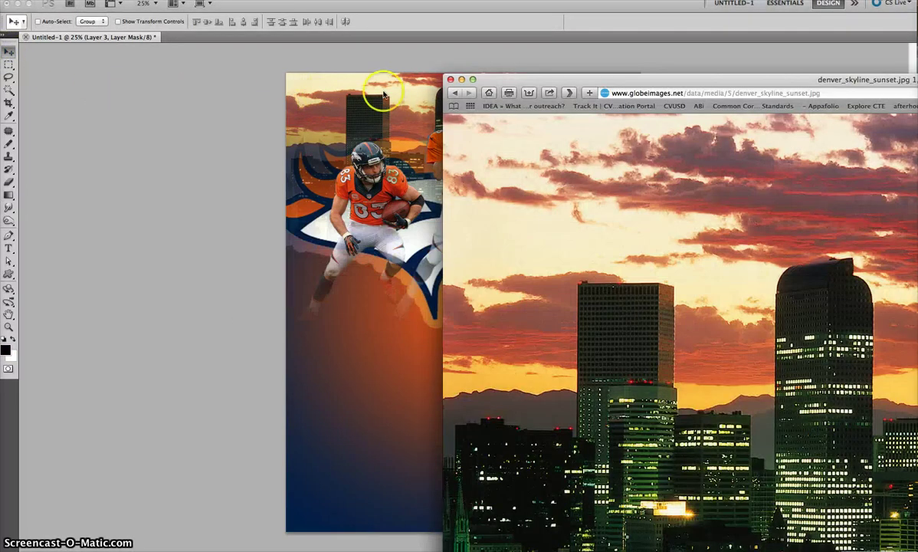
Search Google Images for 'lombardi trophy' and open the trophy close-up at full size beside the poster.
left_click_drag(502, 86, 250, 82)
left_click(159, 89)
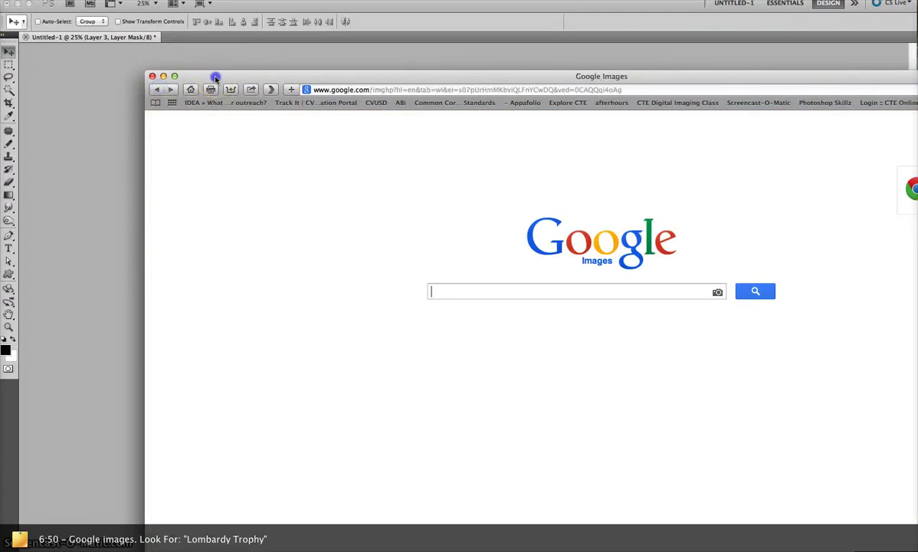
mouse_move(693, 69)
left_mouse_down()
mouse_move(614, 51)
mouse_move(543, 52)
left_mouse_up()
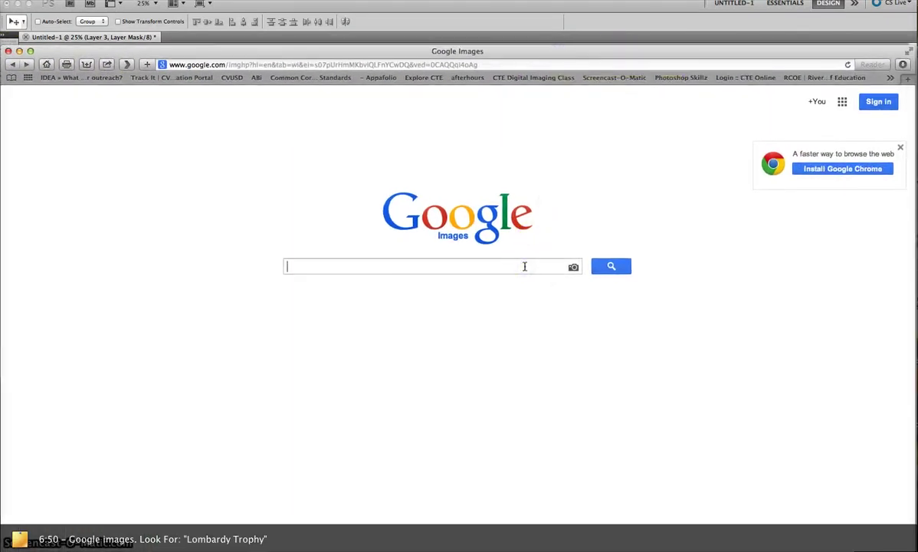
type("lombardy")
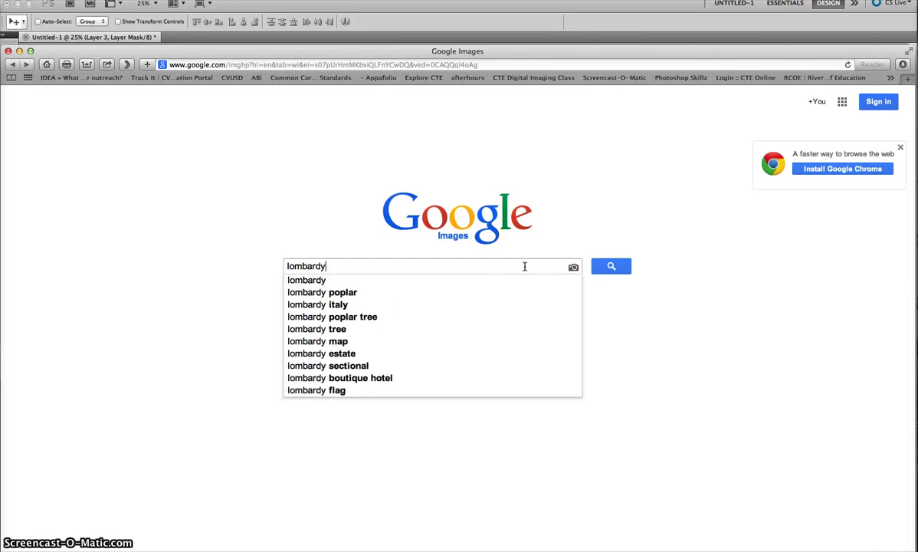
type(" tro")
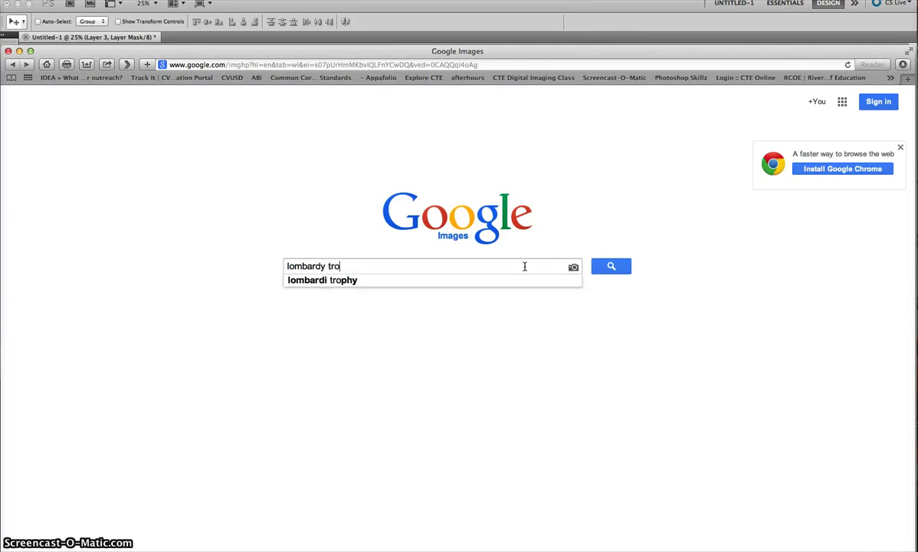
left_click(497, 279)
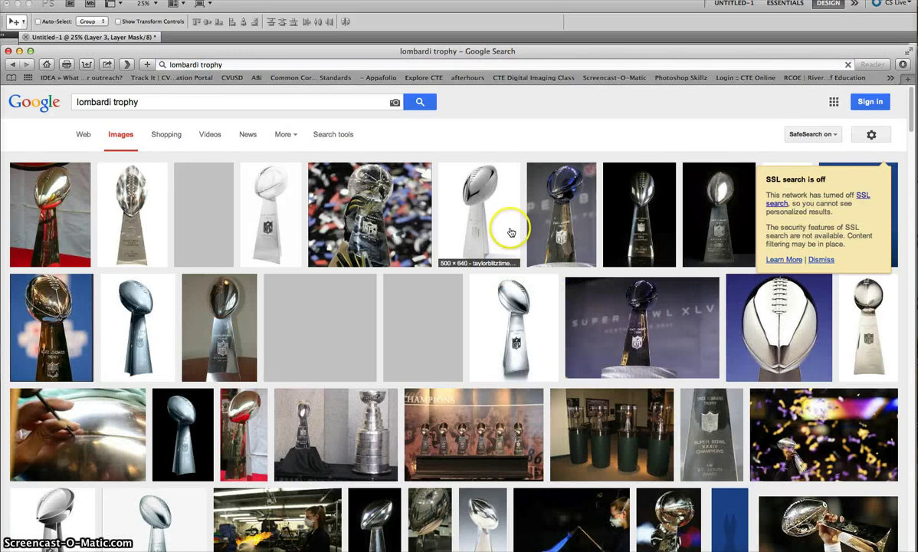
left_click(740, 322)
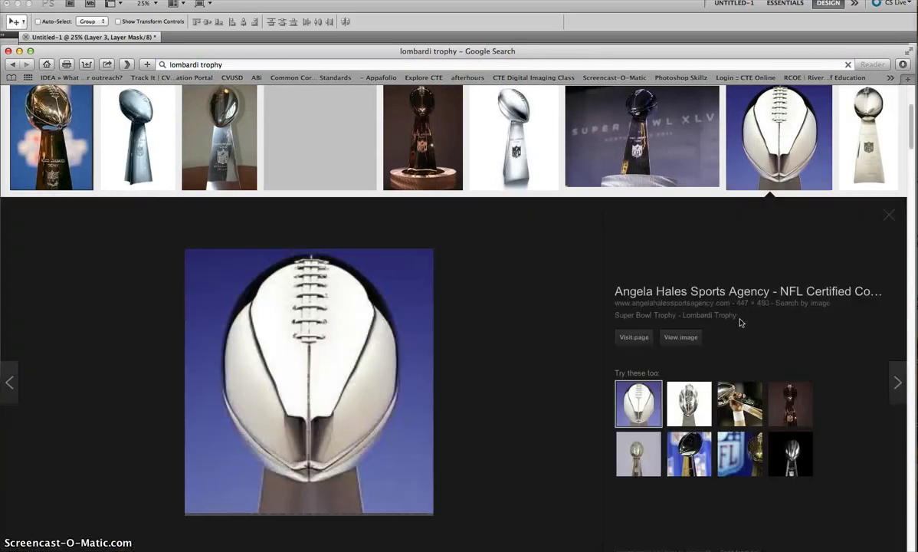
left_click(682, 336)
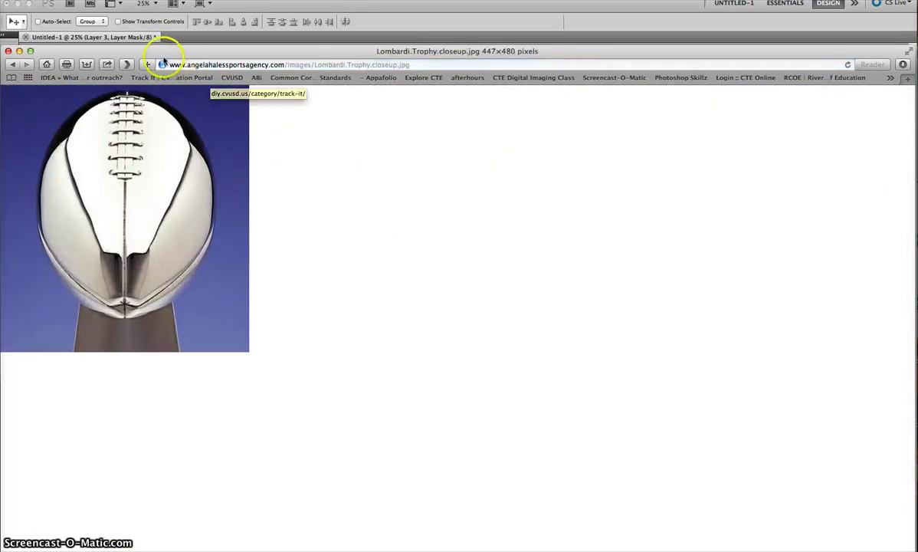
mouse_move(146, 52)
left_mouse_down()
mouse_move(444, 111)
mouse_move(605, 157)
left_mouse_up()
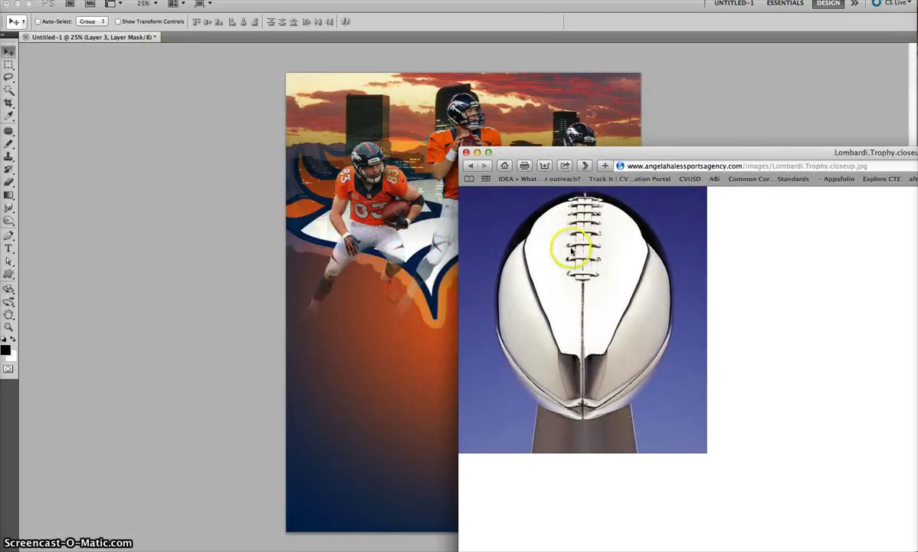
Place the Lombardi trophy as Layer 6, enlarged about 400% and centred below the three players.
left_click_drag(570, 249, 416, 188)
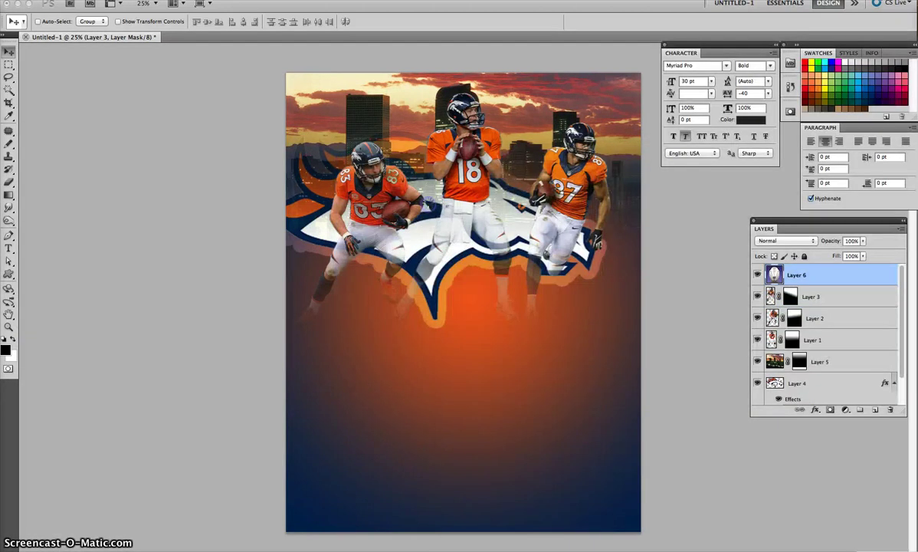
mouse_move(340, 128)
left_mouse_down()
mouse_move(459, 386)
mouse_move(485, 396)
left_mouse_up()
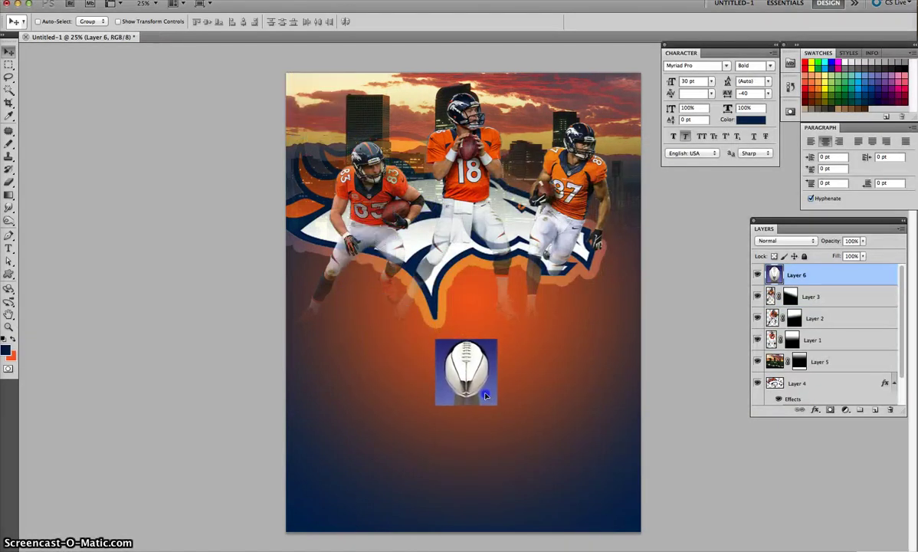
left_click(115, 0)
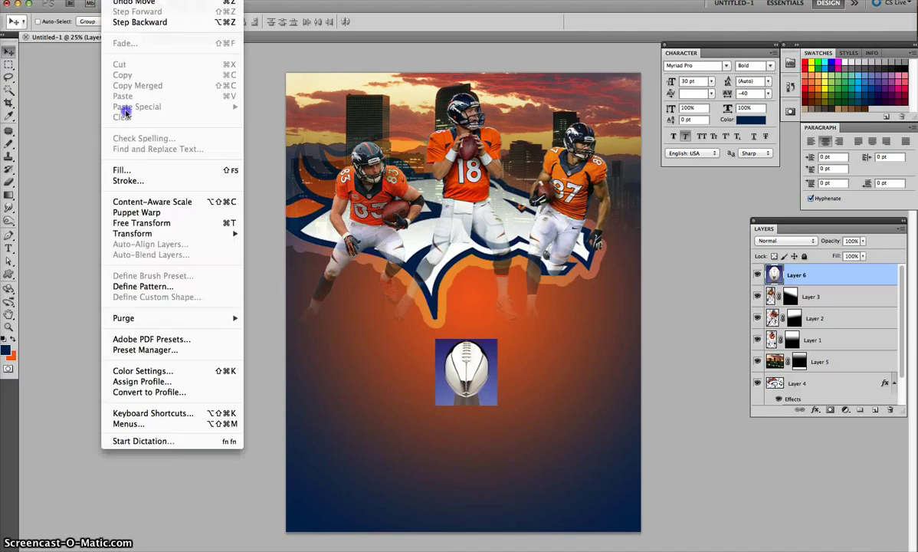
left_click(182, 224)
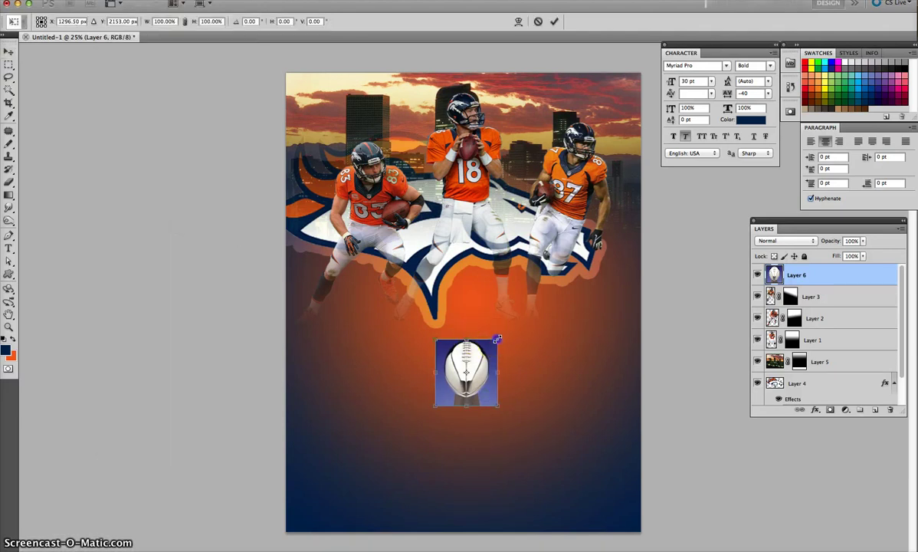
mouse_move(497, 340)
left_mouse_down()
mouse_move(563, 281)
mouse_move(596, 232)
left_mouse_up()
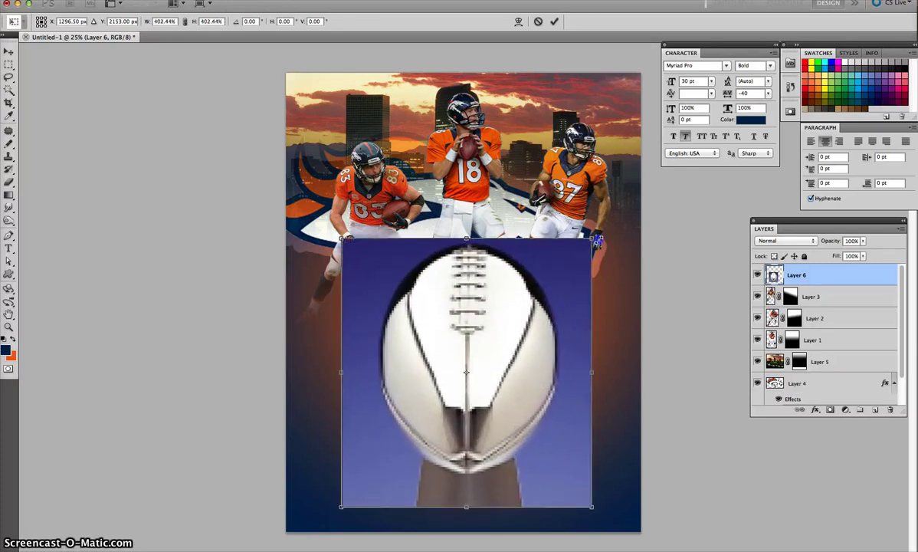
double_click(515, 277)
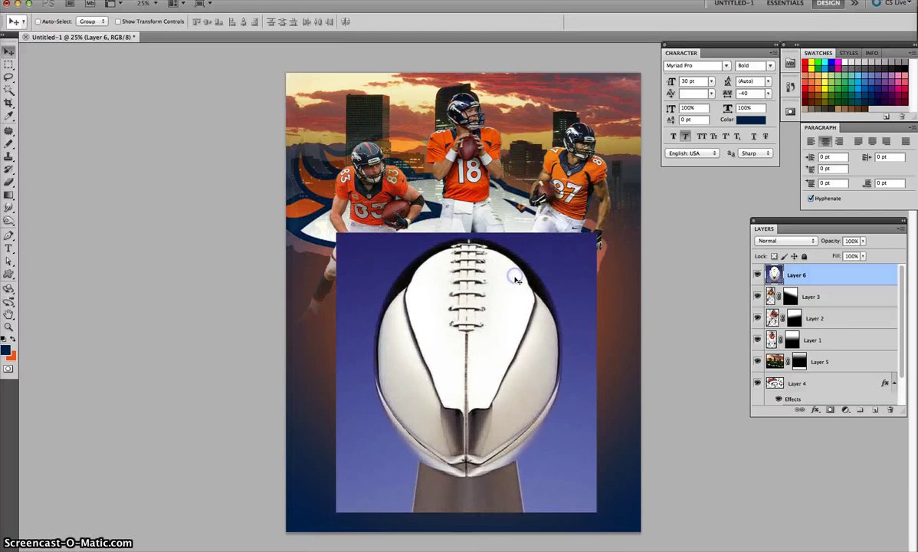
left_click_drag(514, 283, 515, 301)
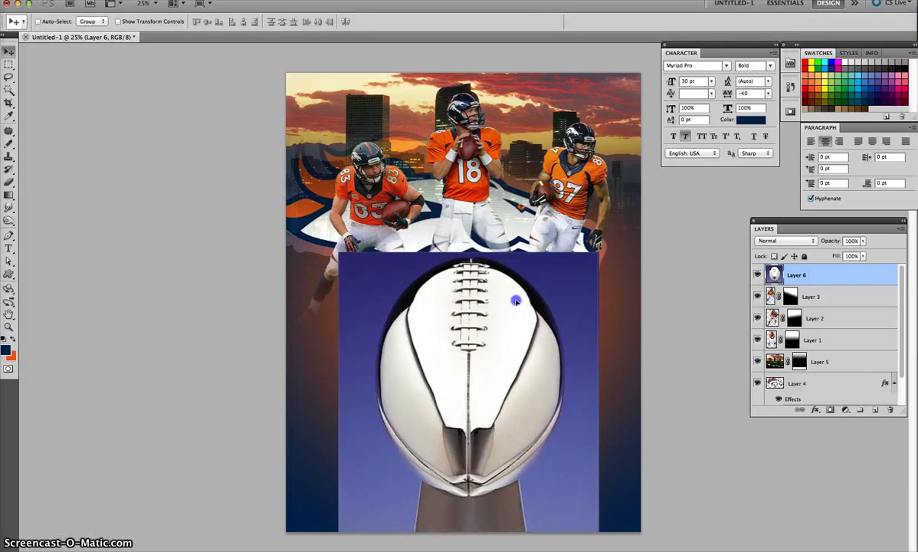
Select all the blue backdrop around the trophy with the Magic Wand.
left_click_drag(8, 90, 28, 99)
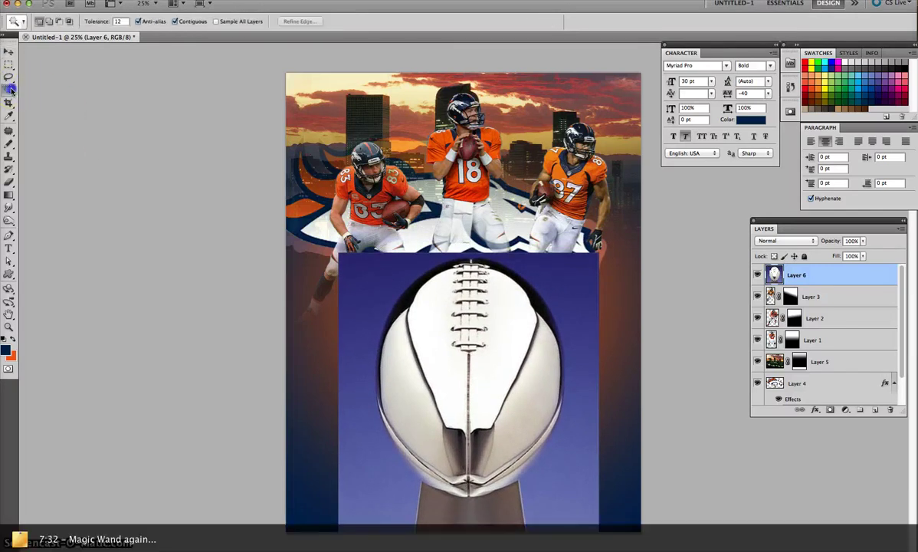
left_click(372, 286)
left_click(362, 399)
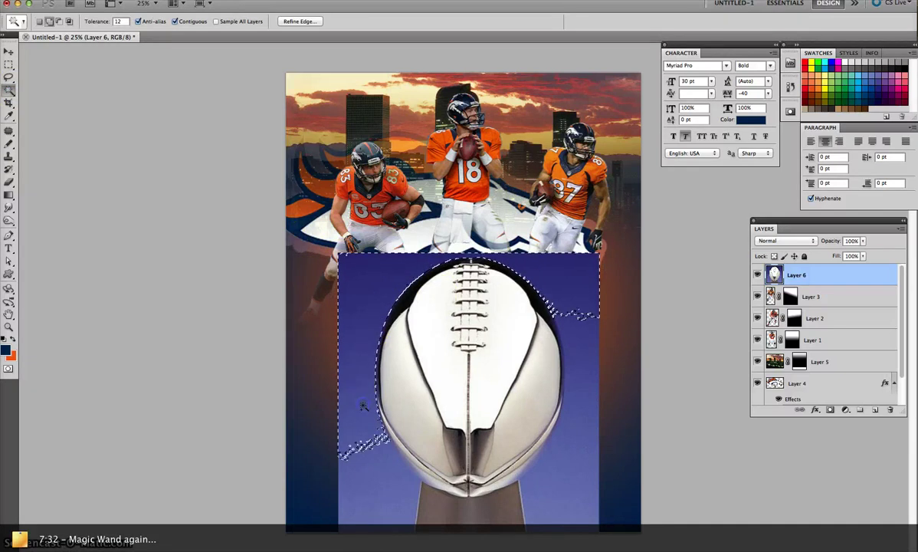
left_click(388, 503)
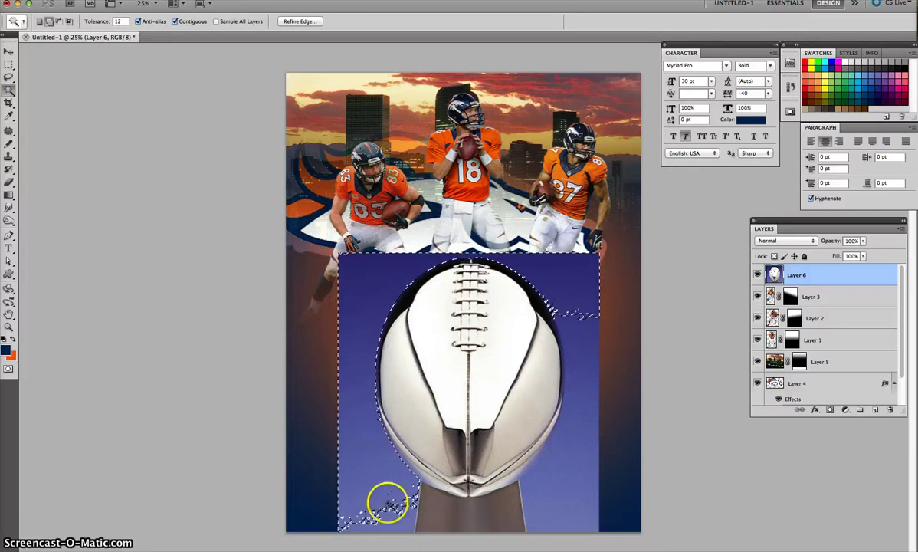
left_click(517, 500)
left_click(559, 454)
left_click(582, 383)
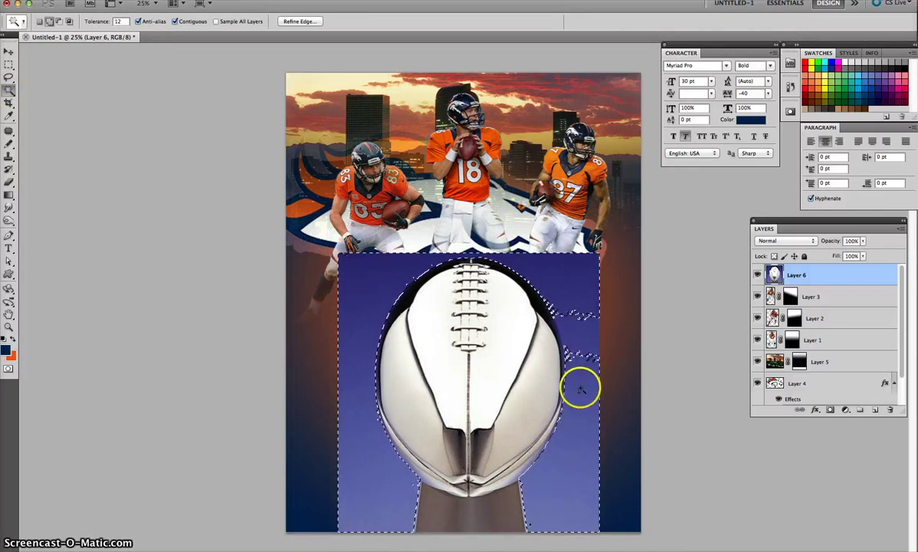
left_click(583, 343)
left_click(549, 299)
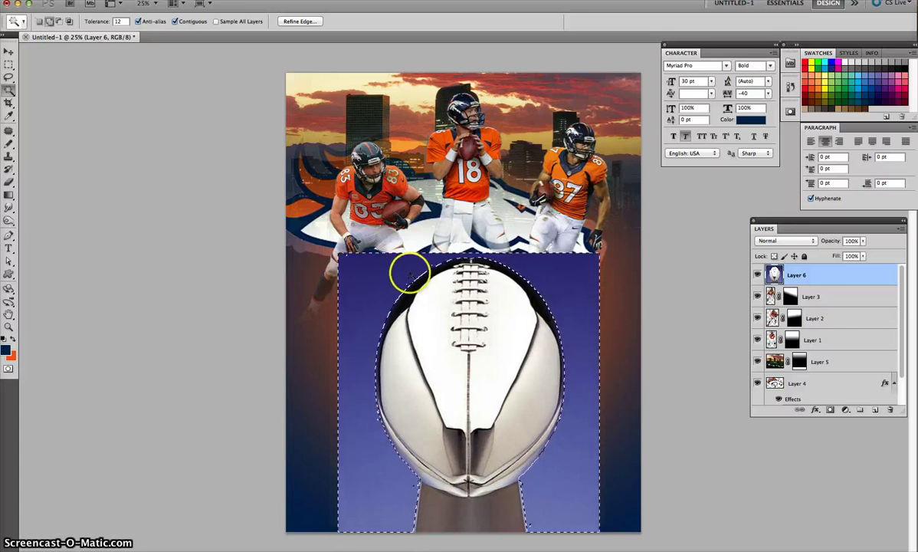
left_click(346, 249)
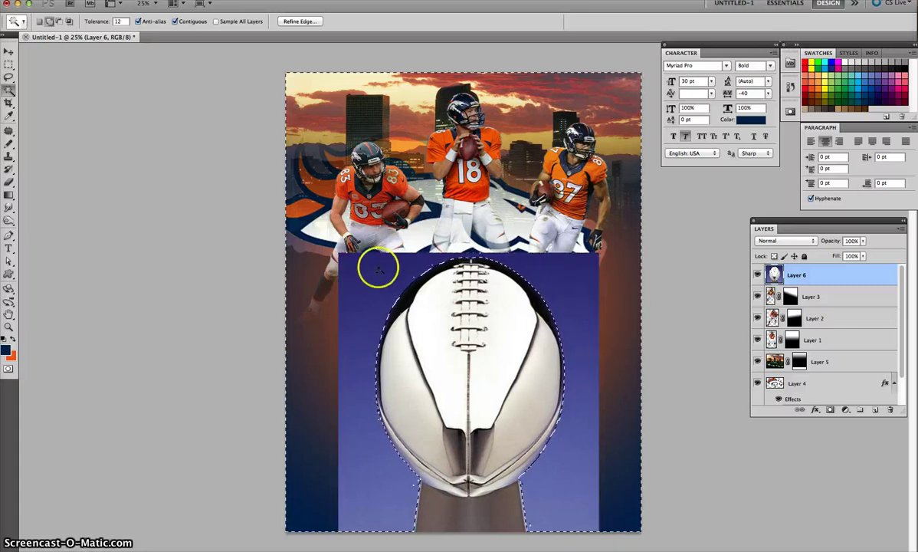
Cut the selected blue backdrop away and pick the standard Eraser for tidying edges.
left_click(115, 2)
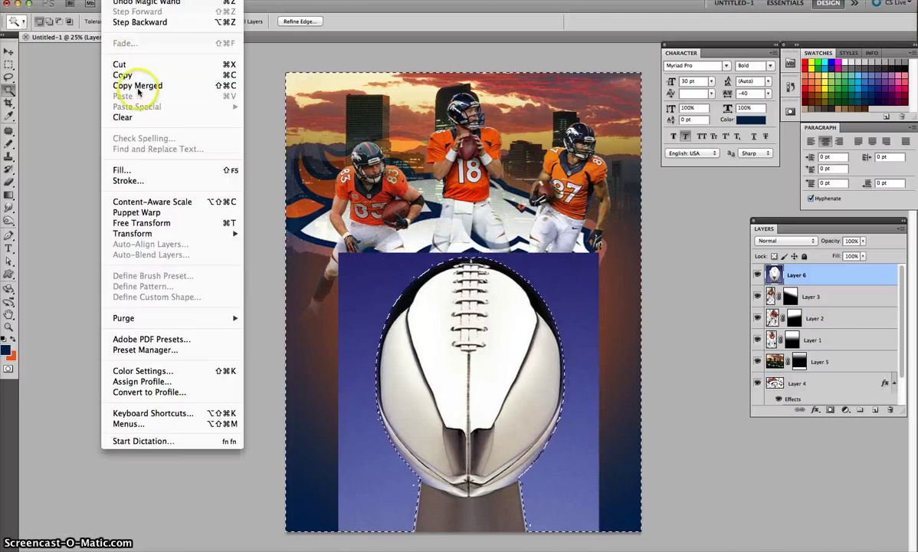
left_click(141, 64)
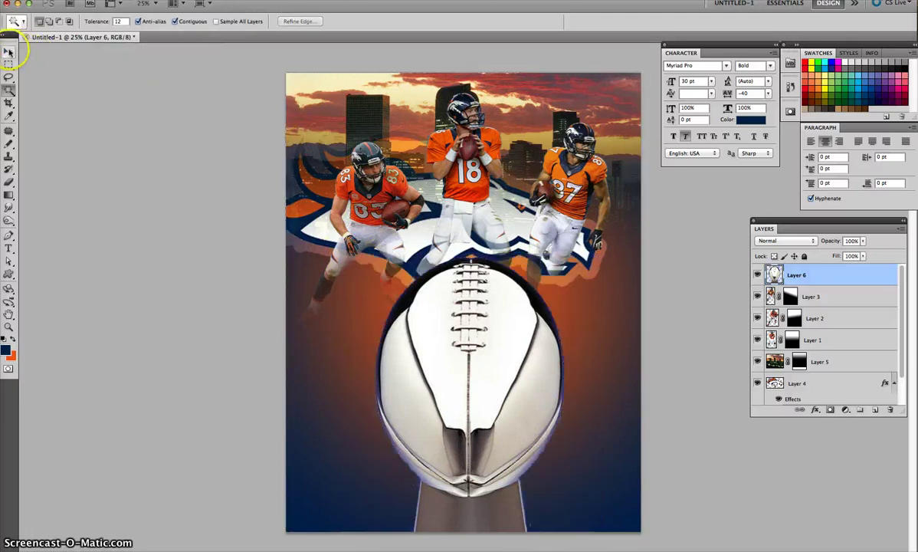
left_click(9, 50)
left_click(11, 184)
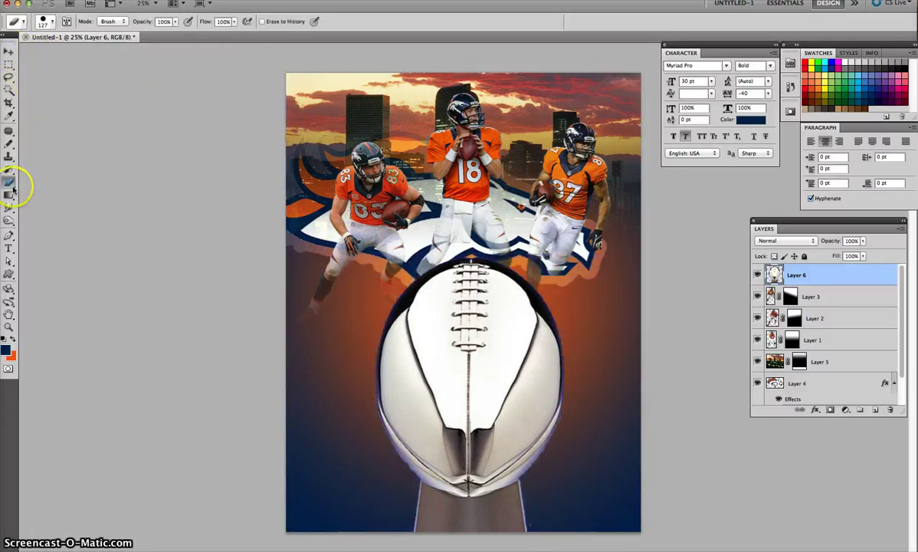
right_click(9, 184)
left_click(30, 182)
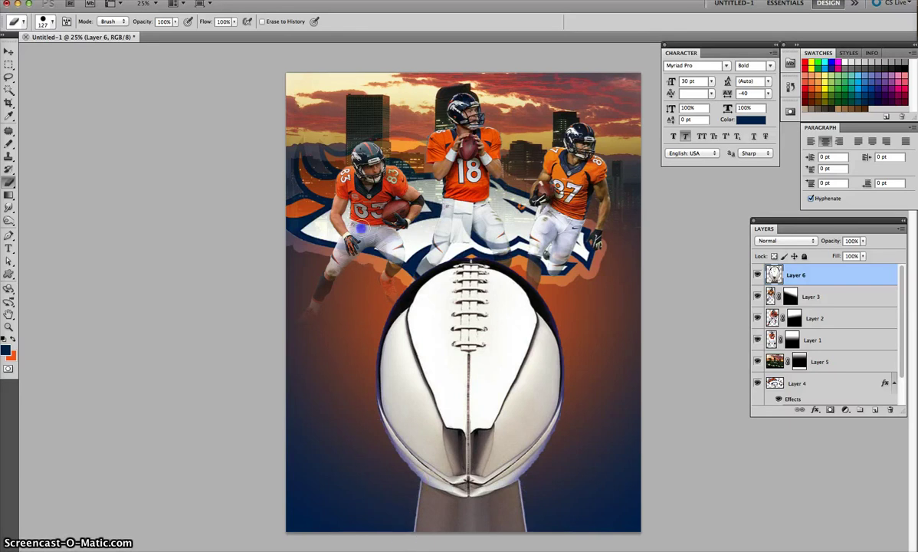
key("ctrl+i")
left_click(11, 53)
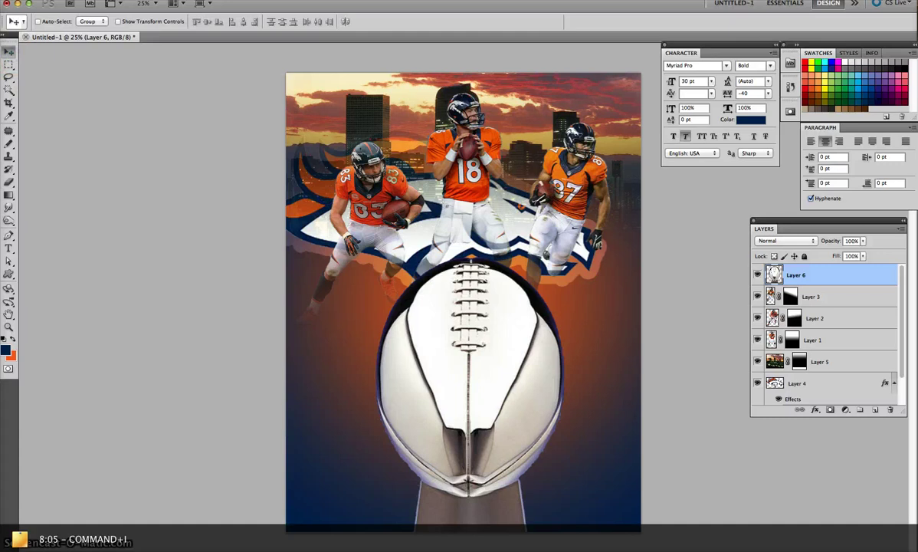
Invert the trophy's colours and fade its base into navy with a gradient layer mask.
left_click(145, 0)
mouse_move(161, 22)
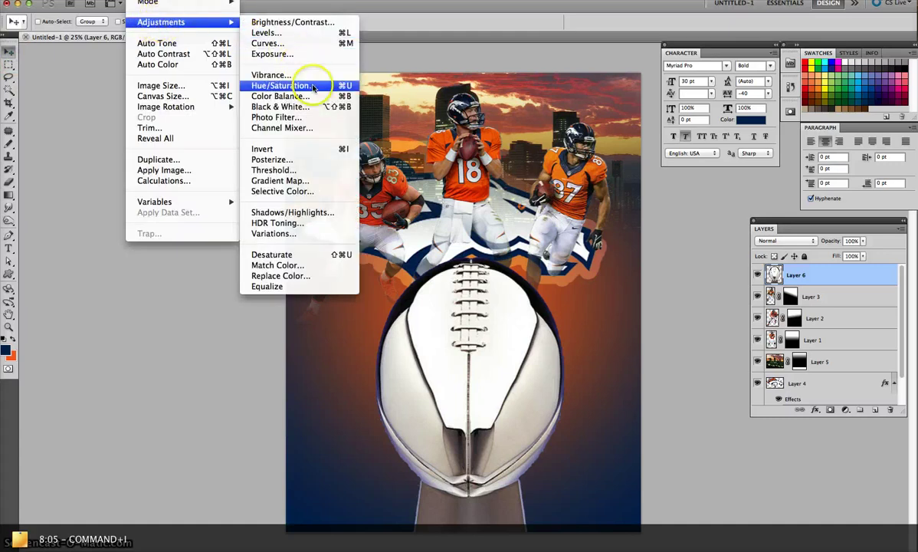
left_click(327, 150)
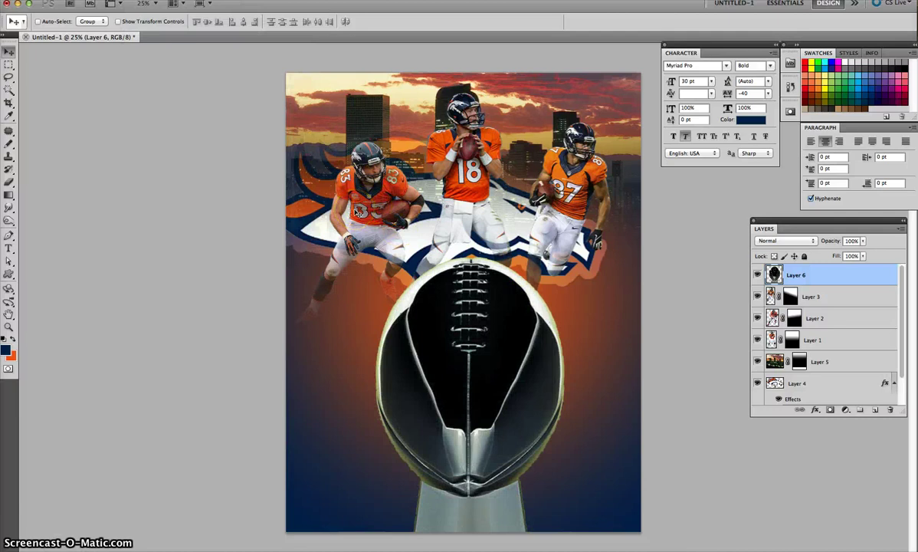
left_click(828, 410)
key("g")
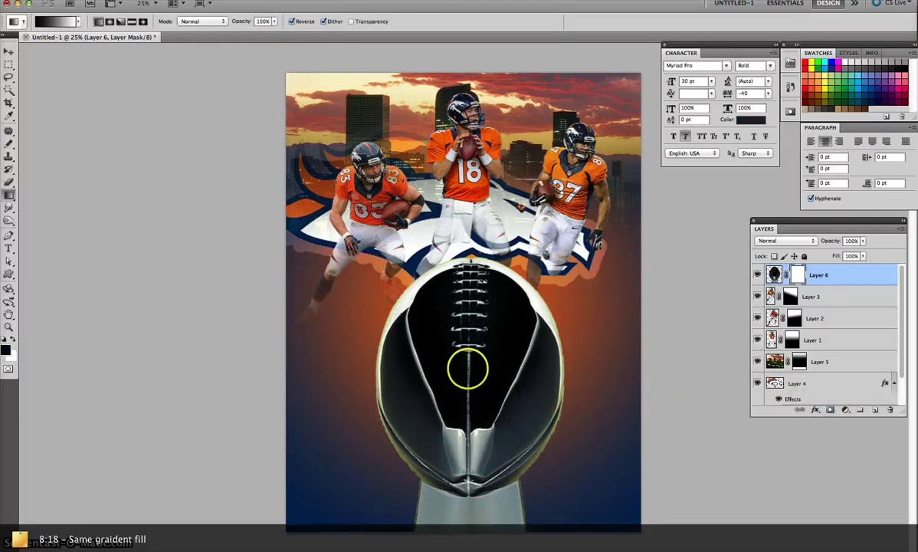
mouse_move(468, 537)
left_mouse_down()
mouse_move(470, 511)
mouse_move(469, 533)
left_mouse_up()
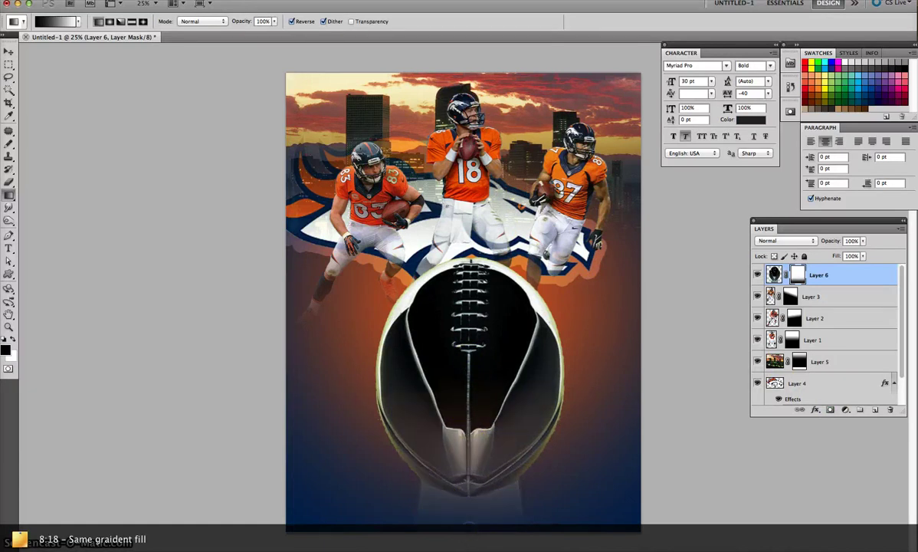
left_click(8, 53)
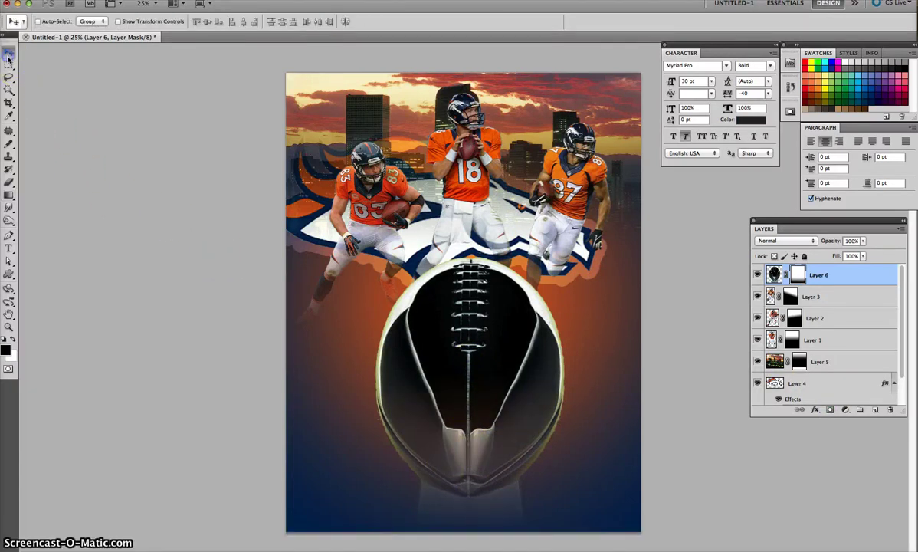
key("ctrl+o")
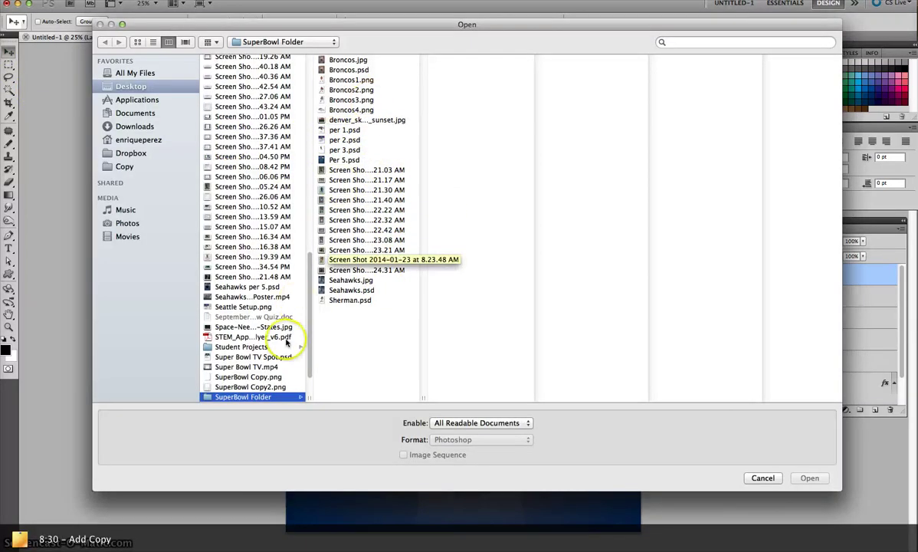
Open SuperBowl Copy2.png and drag its title artwork onto the poster as Layer 7.
left_click(281, 387)
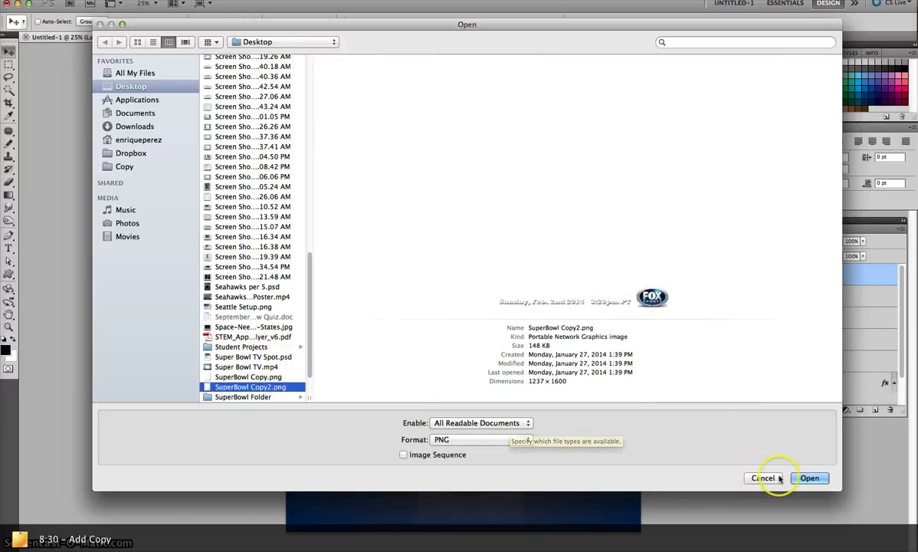
left_click(802, 478)
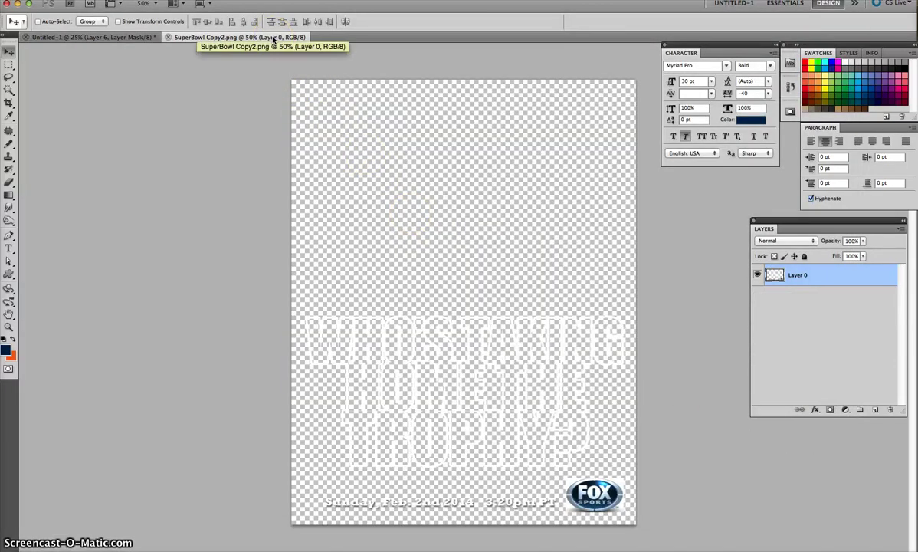
mouse_move(273, 38)
left_mouse_down()
mouse_move(352, 91)
mouse_move(124, 93)
left_mouse_up()
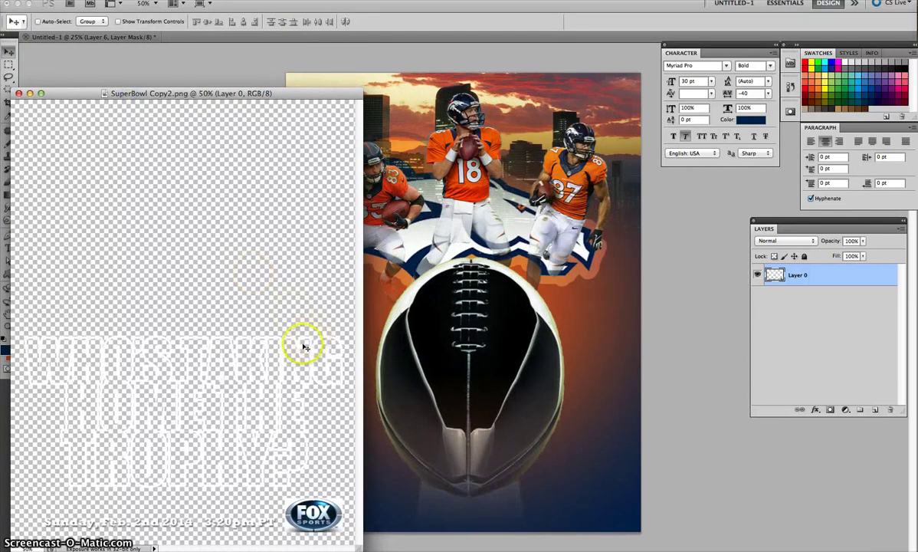
left_click_drag(302, 347, 411, 298)
left_click_drag(473, 282, 519, 335)
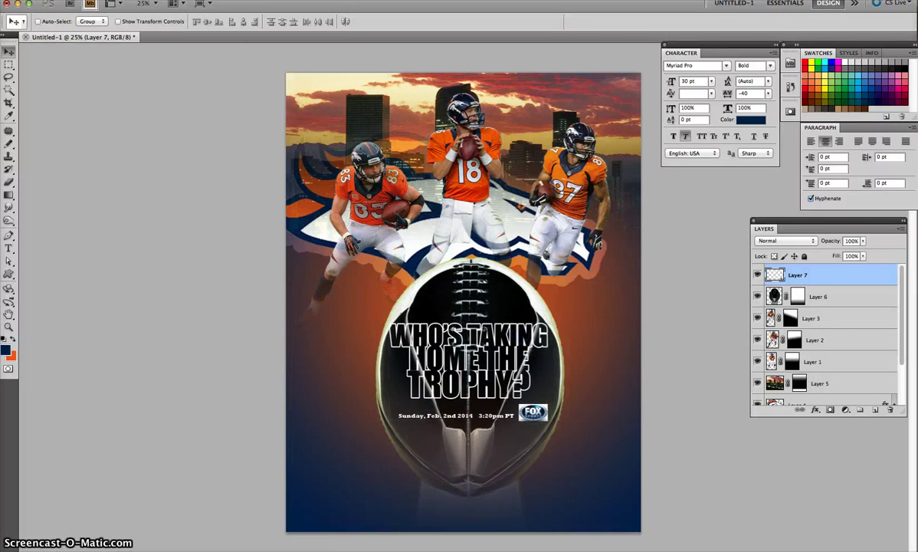
Scale the Layer 7 title graphic to about 200% and move it lower on the poster.
left_click(84, 2)
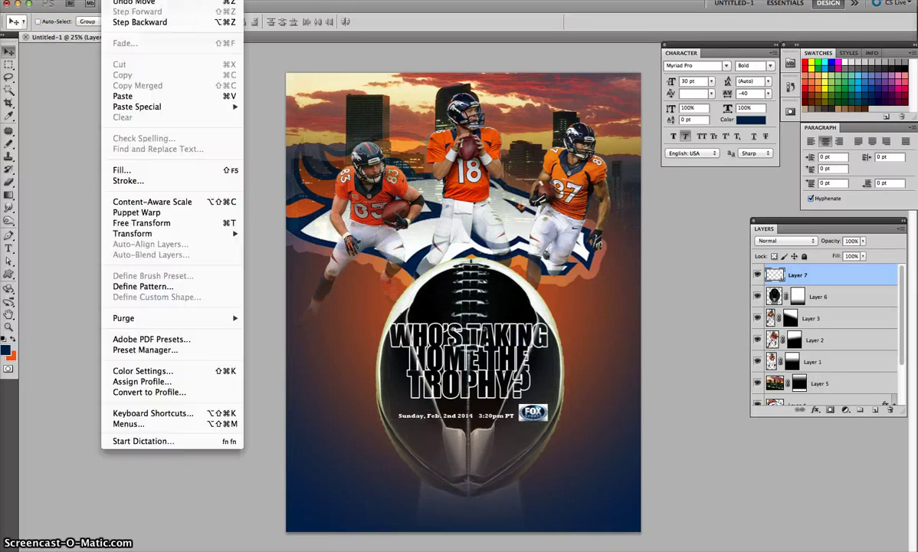
left_click(174, 223)
left_click_drag(548, 324, 616, 269)
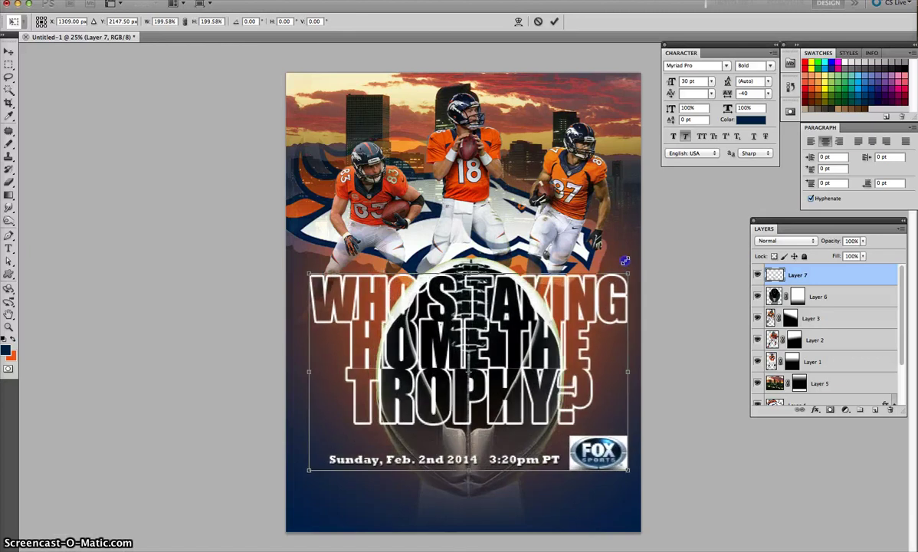
left_click_drag(616, 270, 631, 270)
key("Return")
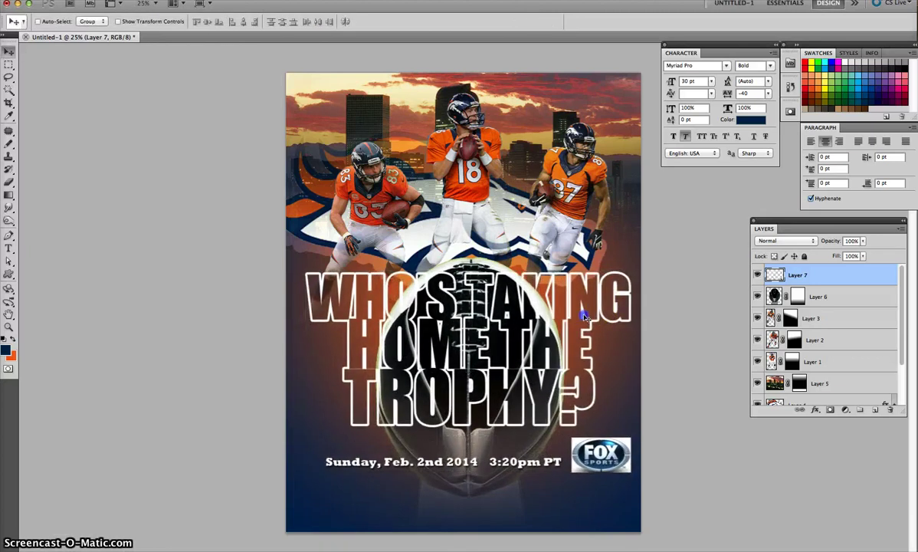
left_click_drag(581, 307, 580, 364)
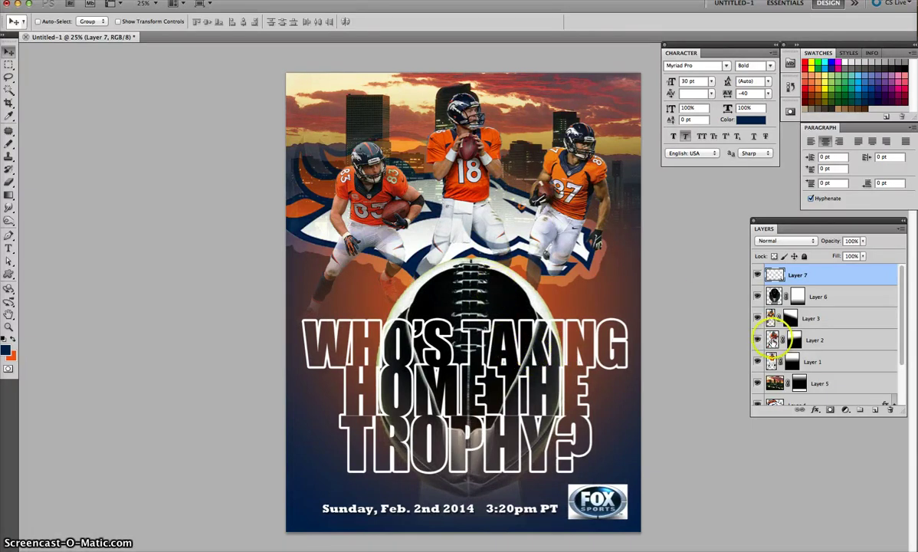
Duplicate the poster with merged layers only and add a first lens flare to the copy.
left_click(146, 1)
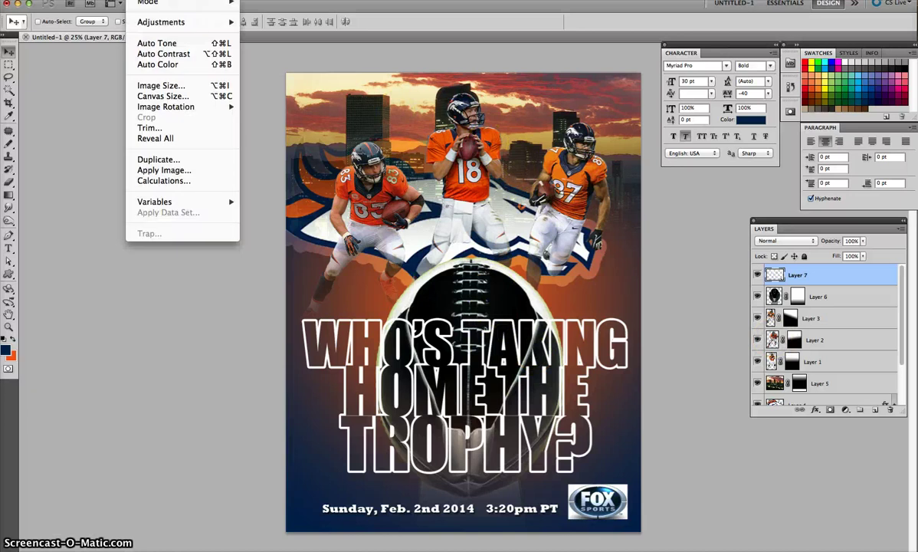
left_click(189, 160)
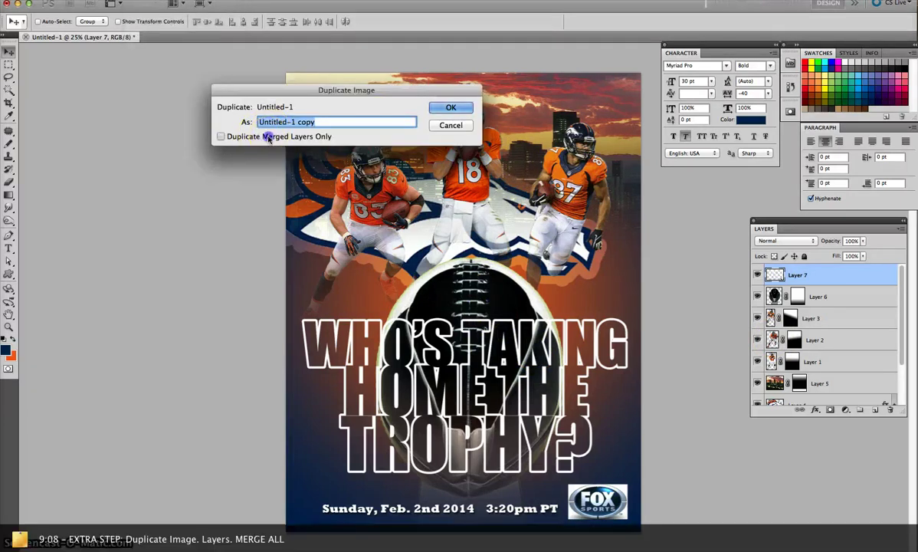
left_click(446, 107)
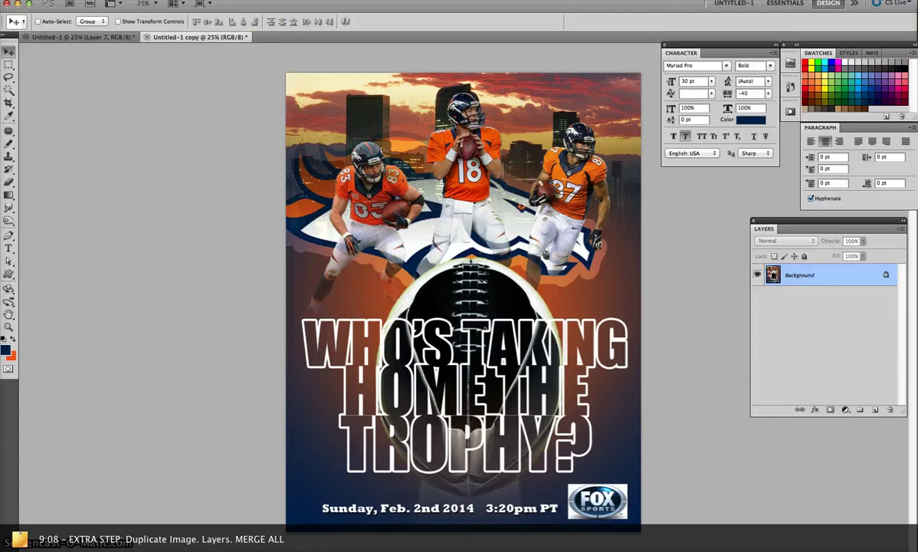
left_click(228, 3)
mouse_move(247, 159)
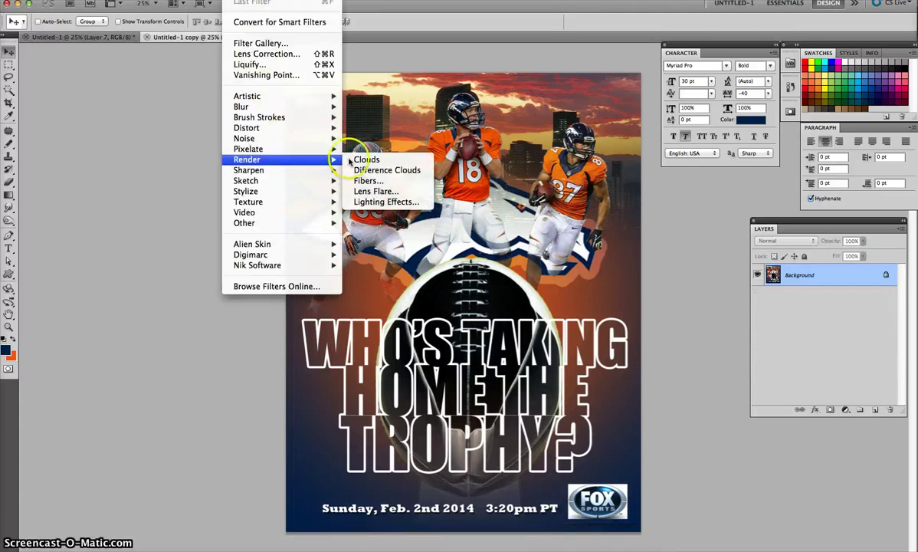
left_click(371, 191)
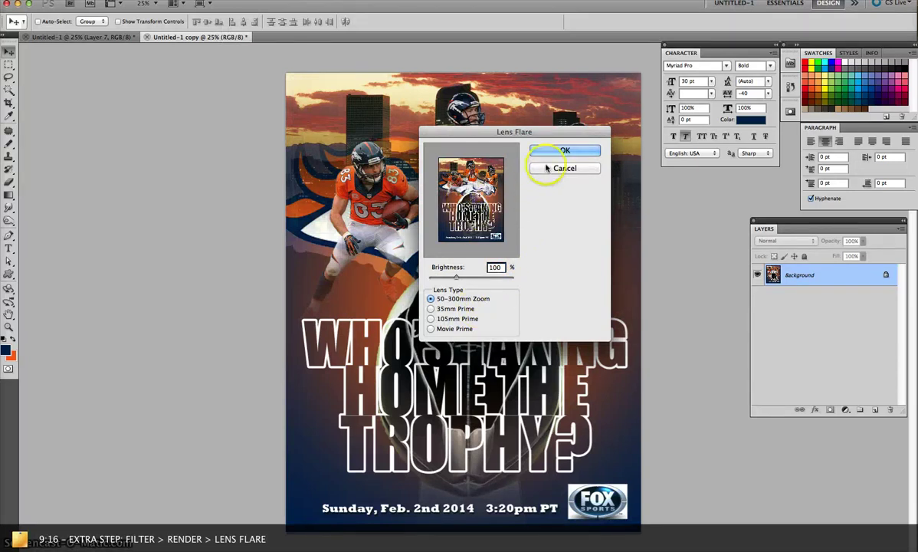
left_click(564, 150)
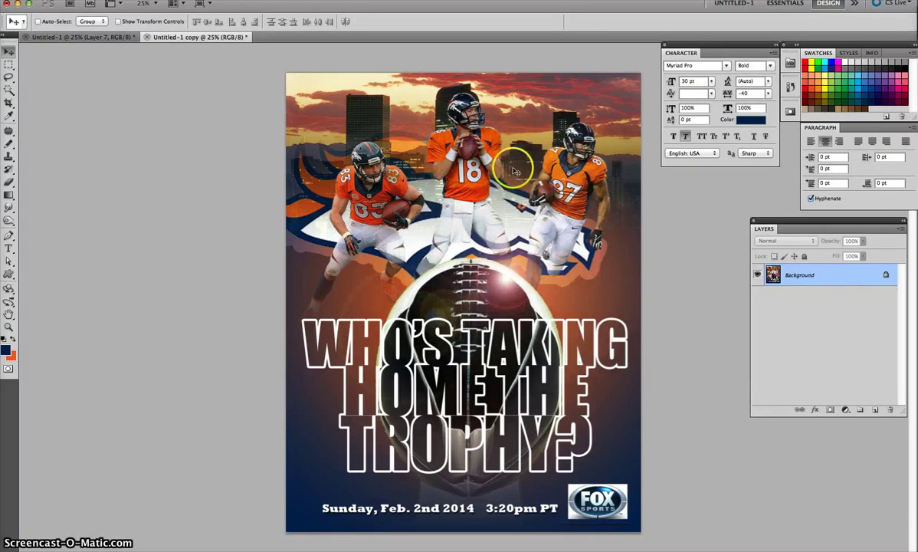
Add a second Movie Prime lens flare at lower brightness, repositioned in the preview.
left_click(238, 0)
mouse_move(246, 159)
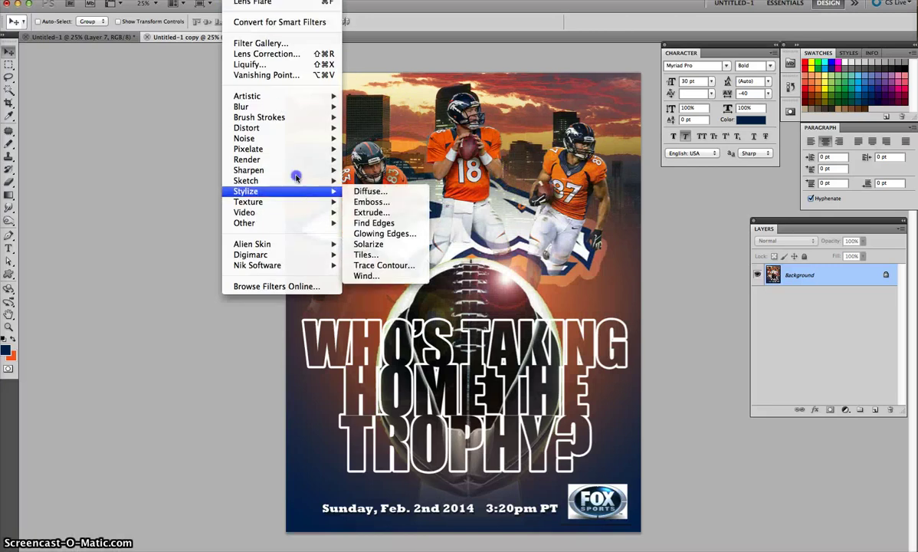
left_click(376, 191)
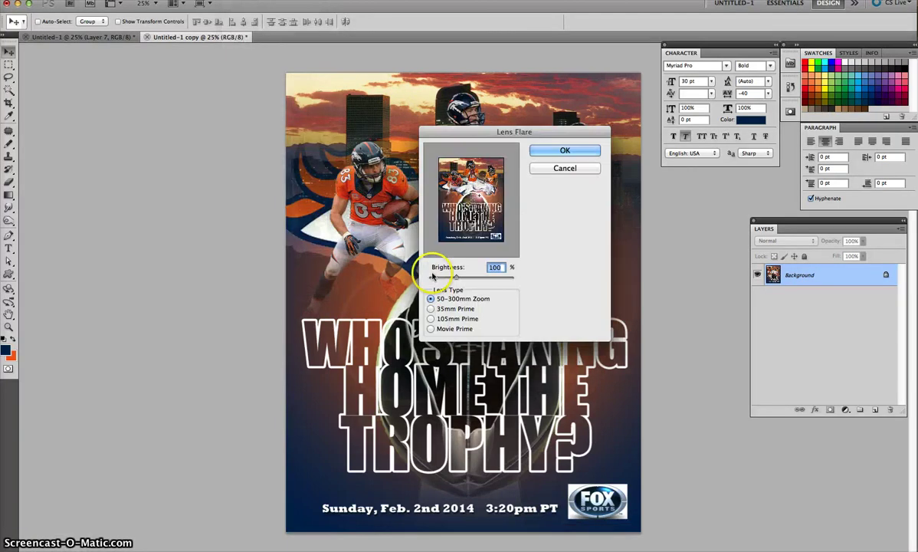
left_click(461, 329)
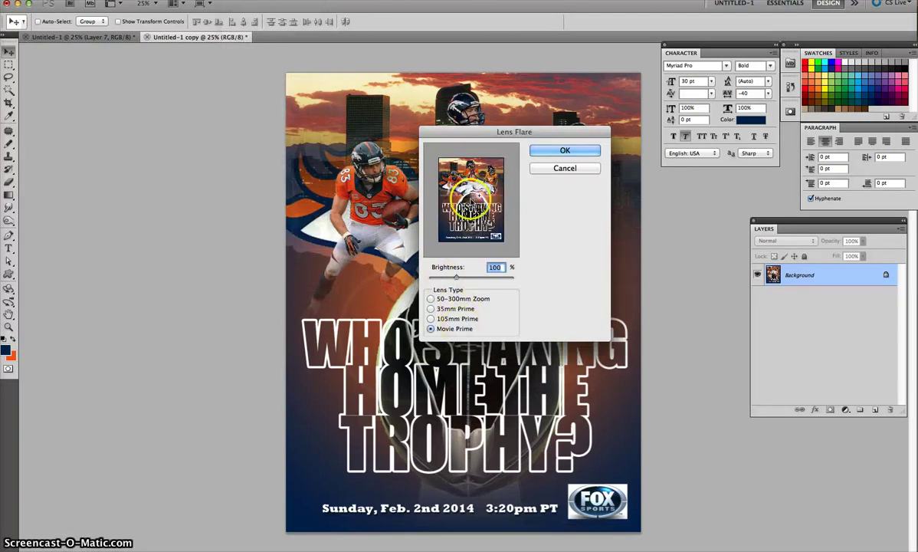
left_click_drag(473, 196, 491, 202)
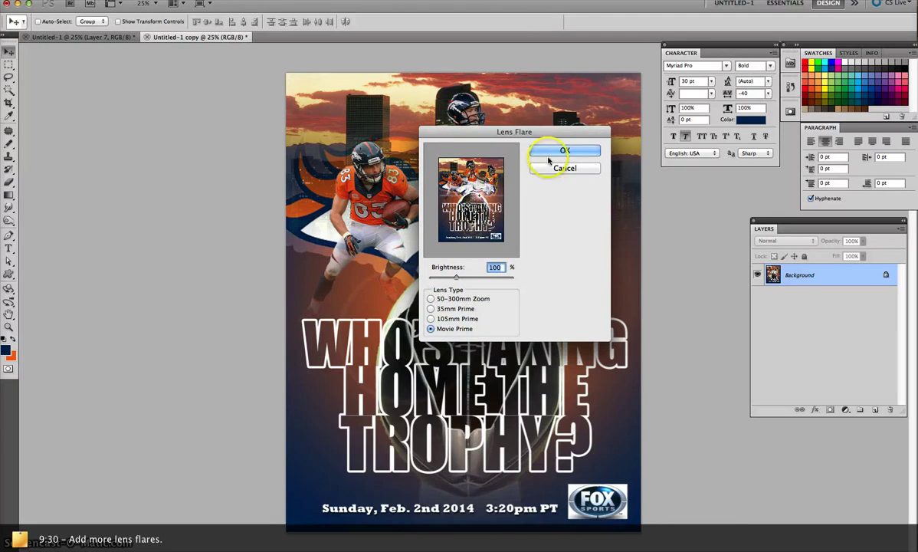
left_click_drag(456, 276, 453, 277)
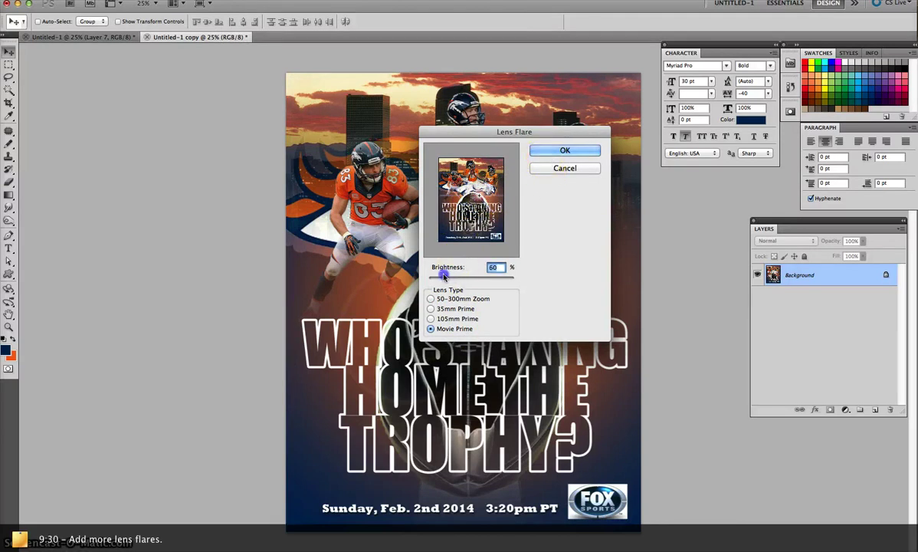
left_click(547, 152)
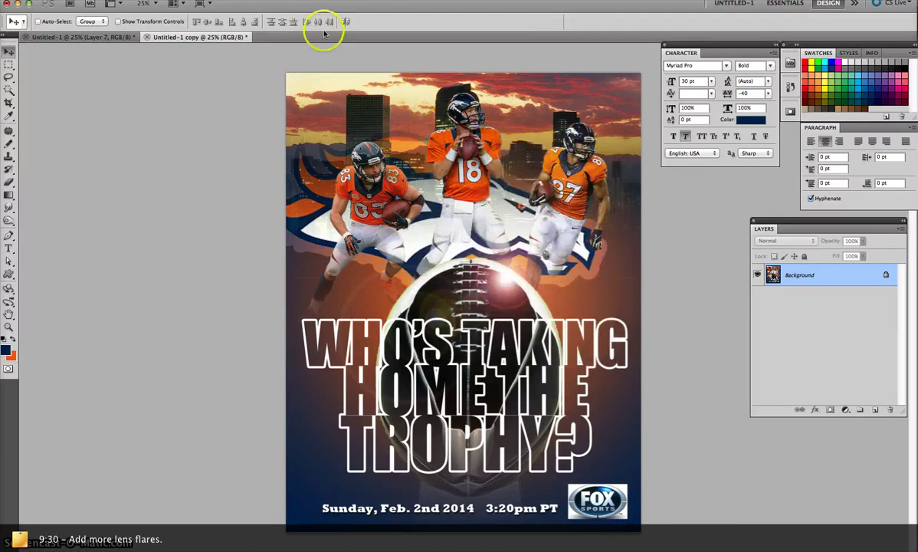
left_click(252, 2)
mouse_move(247, 160)
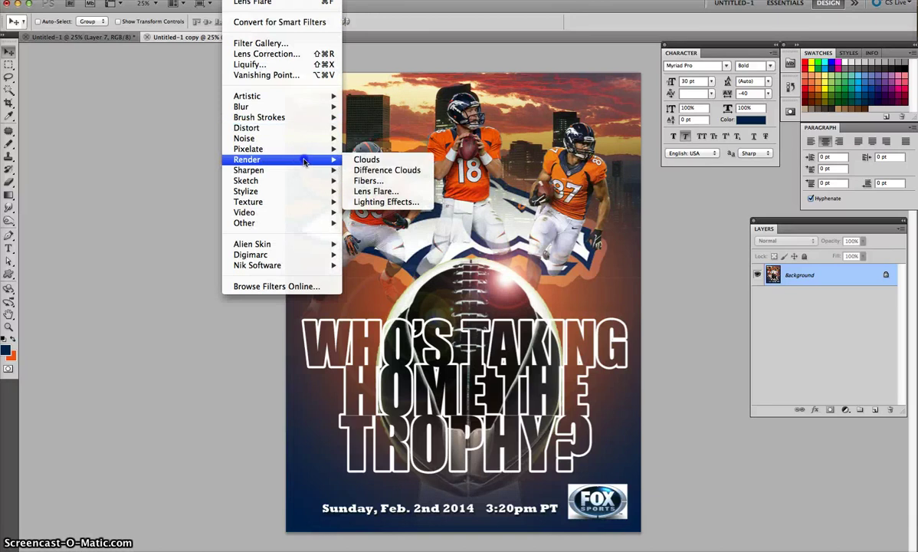
Add a third lens flare with its centre moved toward the lower left.
left_click(390, 192)
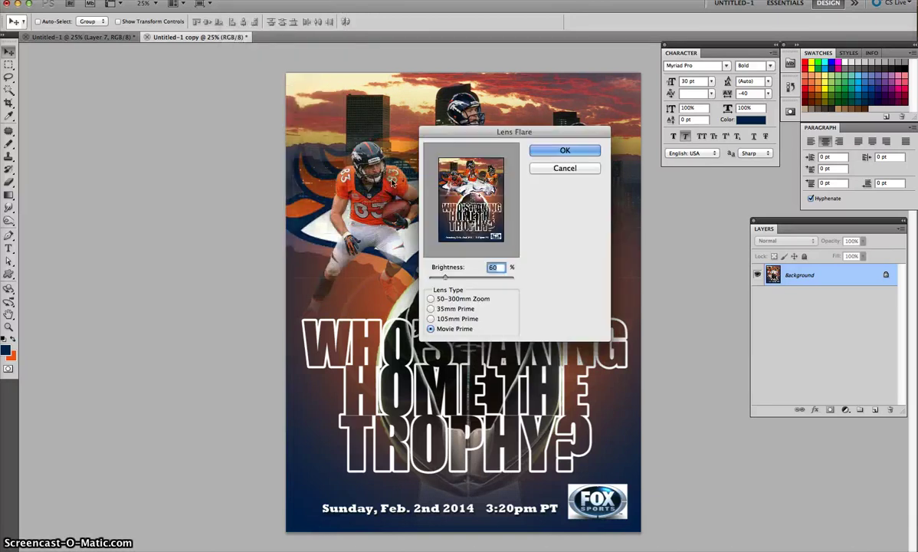
left_click_drag(501, 212, 459, 218)
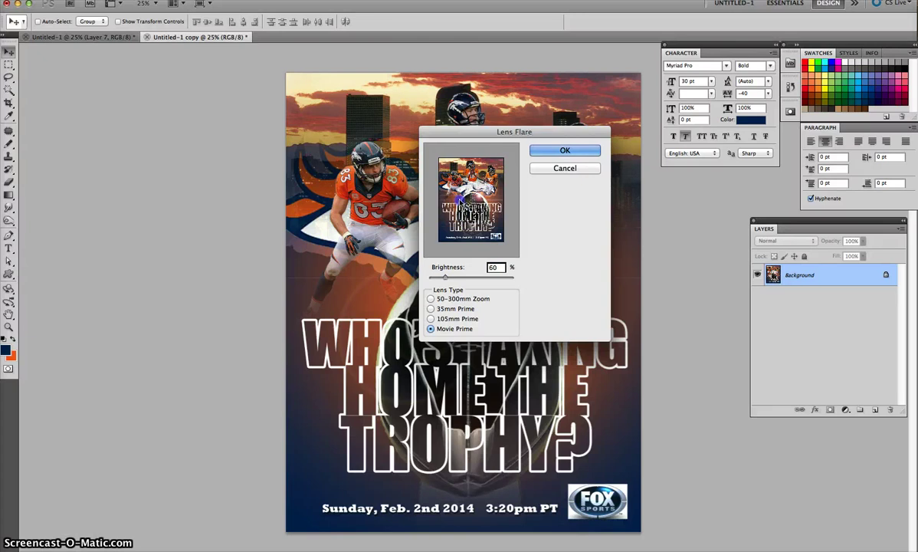
left_click(536, 157)
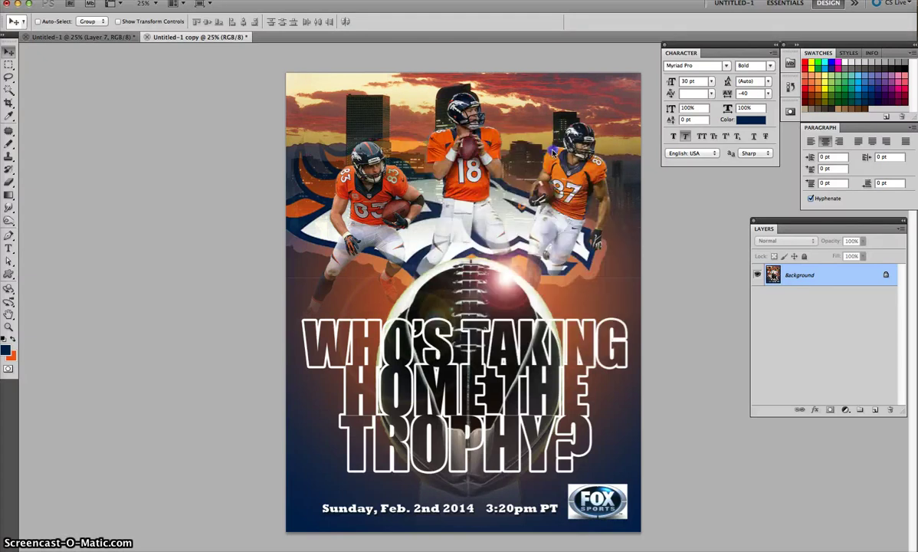
left_click(467, 144)
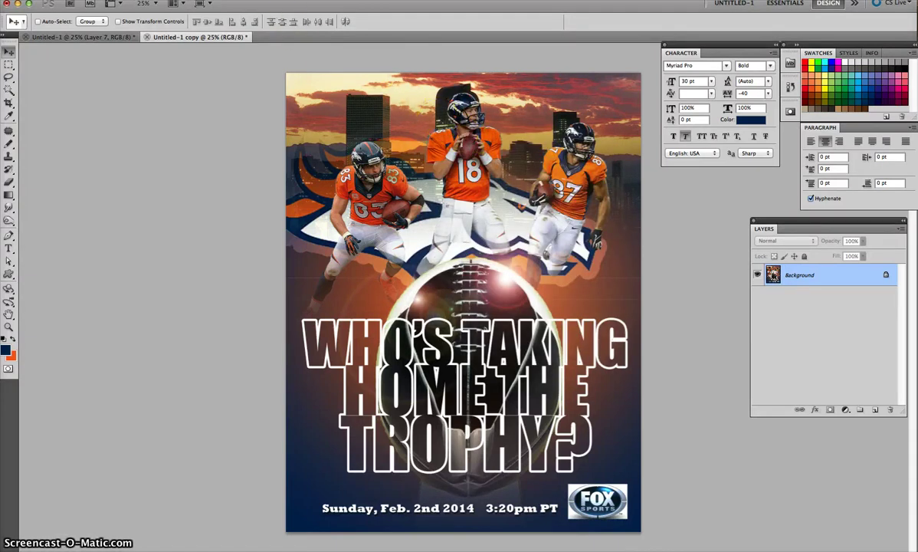
Add a 35mm Prime lens flare at 44% brightness near the bottom, above the date line.
left_click(241, 2)
mouse_move(247, 160)
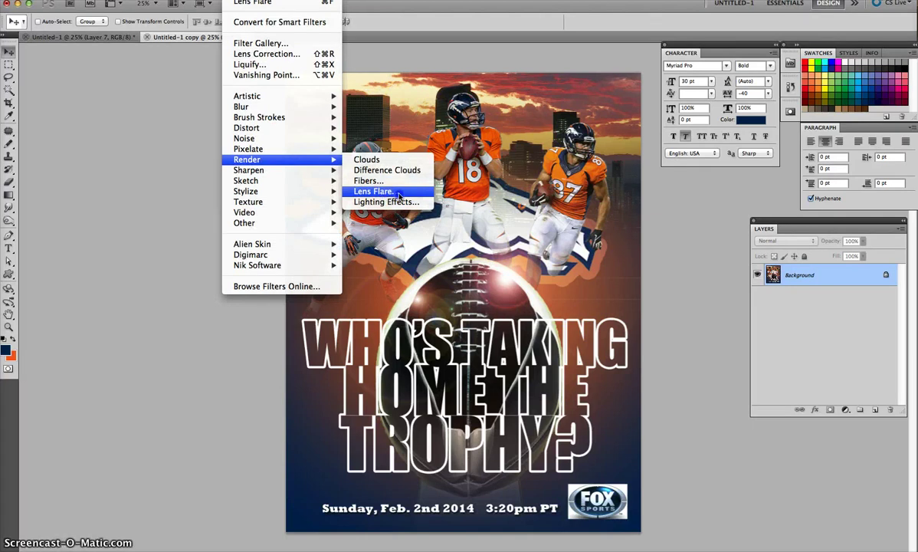
left_click(398, 194)
left_click(483, 203)
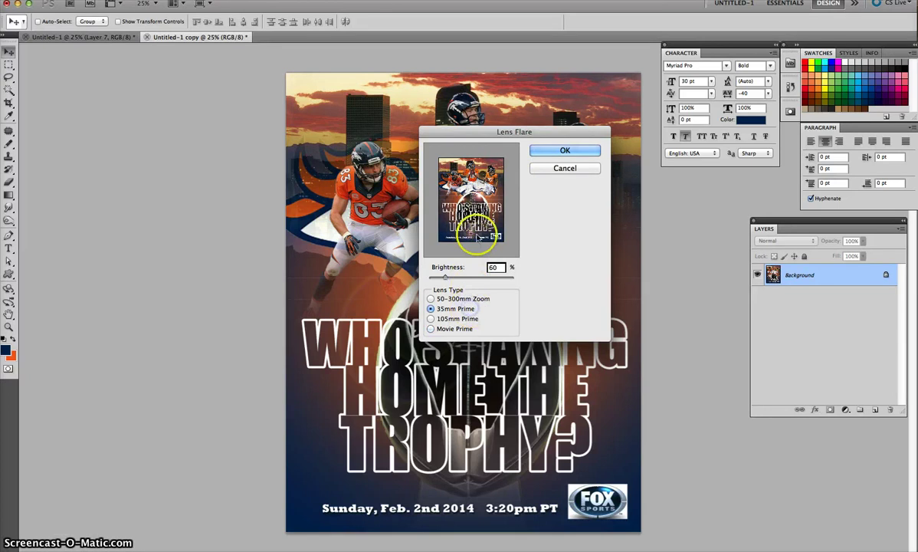
left_click_drag(477, 239, 481, 245)
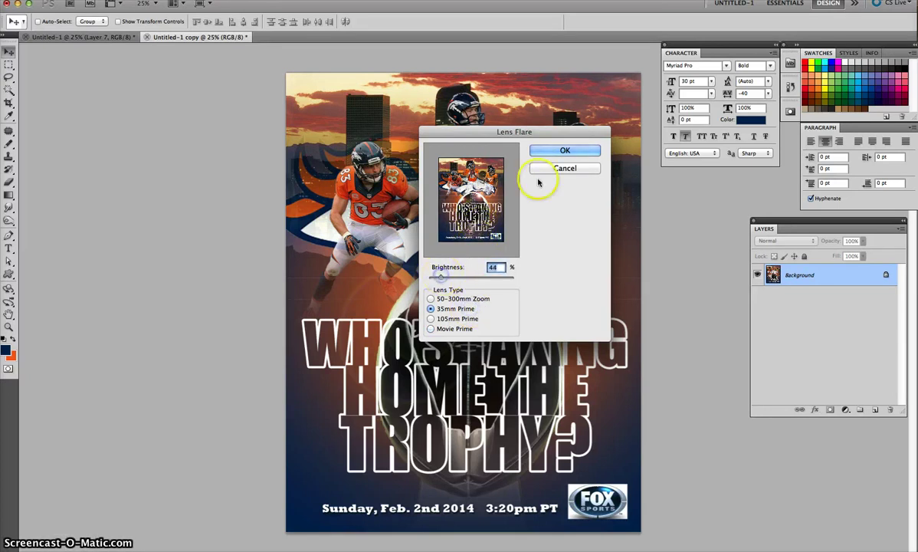
left_click(542, 152)
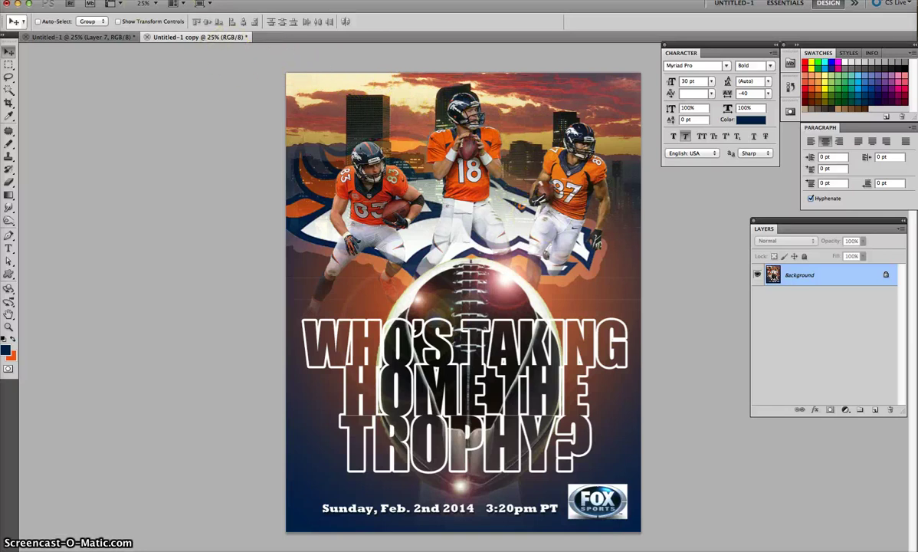
left_click(84, 2)
Start Save As for the poster copy, entering the file name 'SAVE YOUR DOCUME'.
left_click(164, 155)
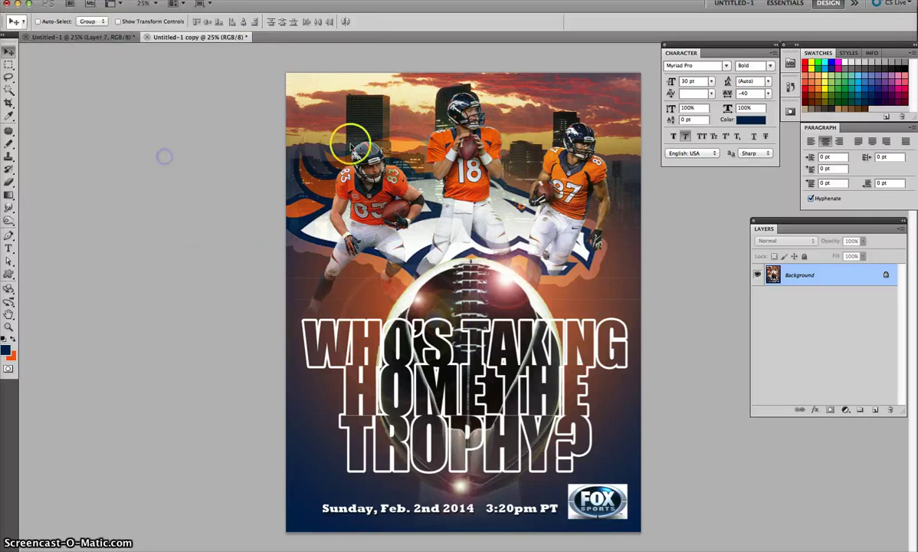
type("SAVE YOUR DO")
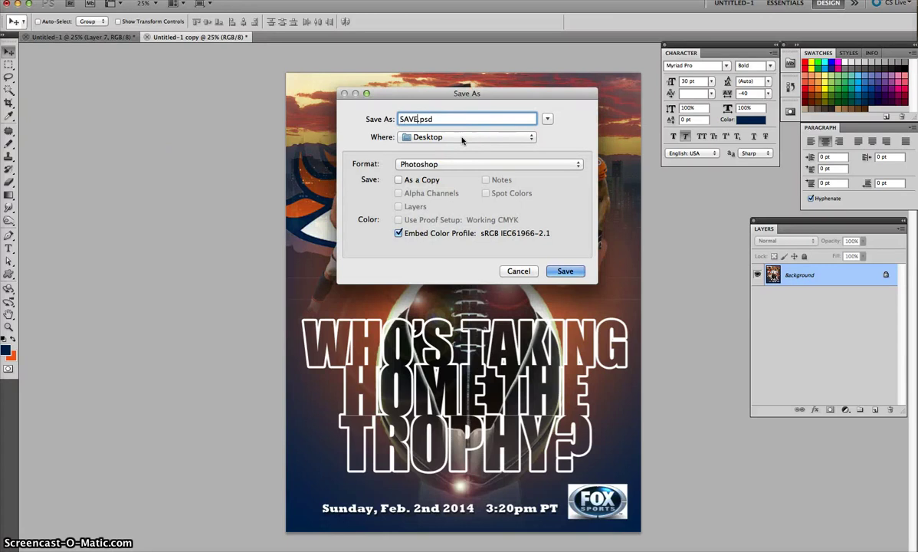
type("CUME")
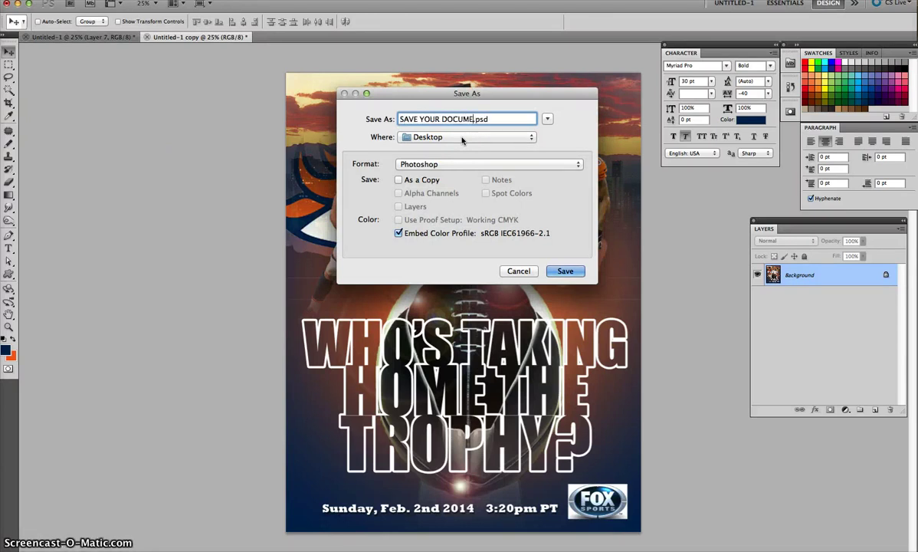